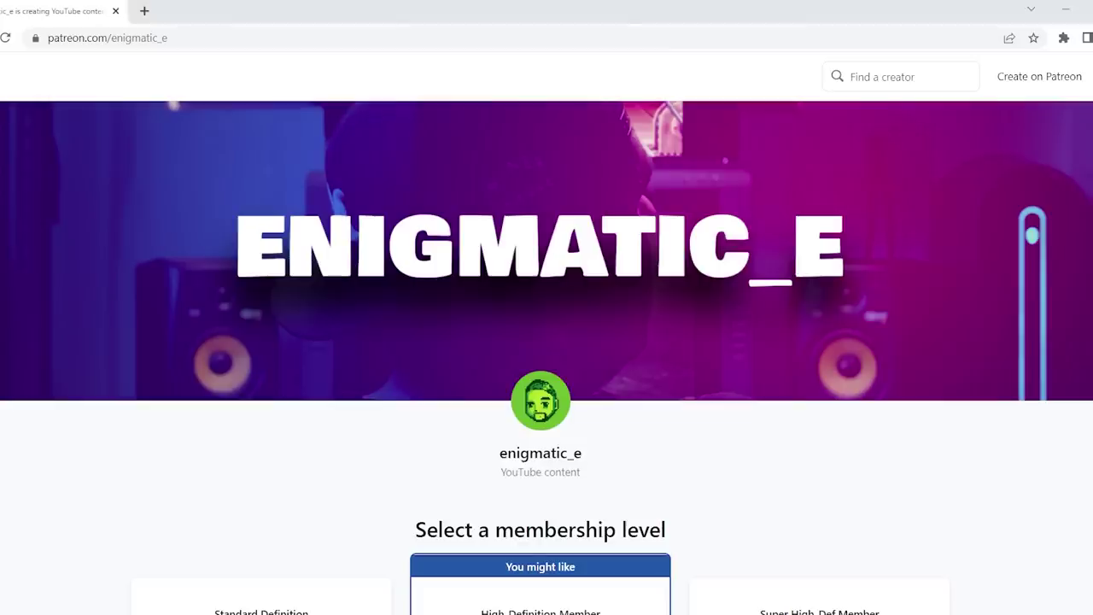
pyautogui.scroll(-2, 546, 357)
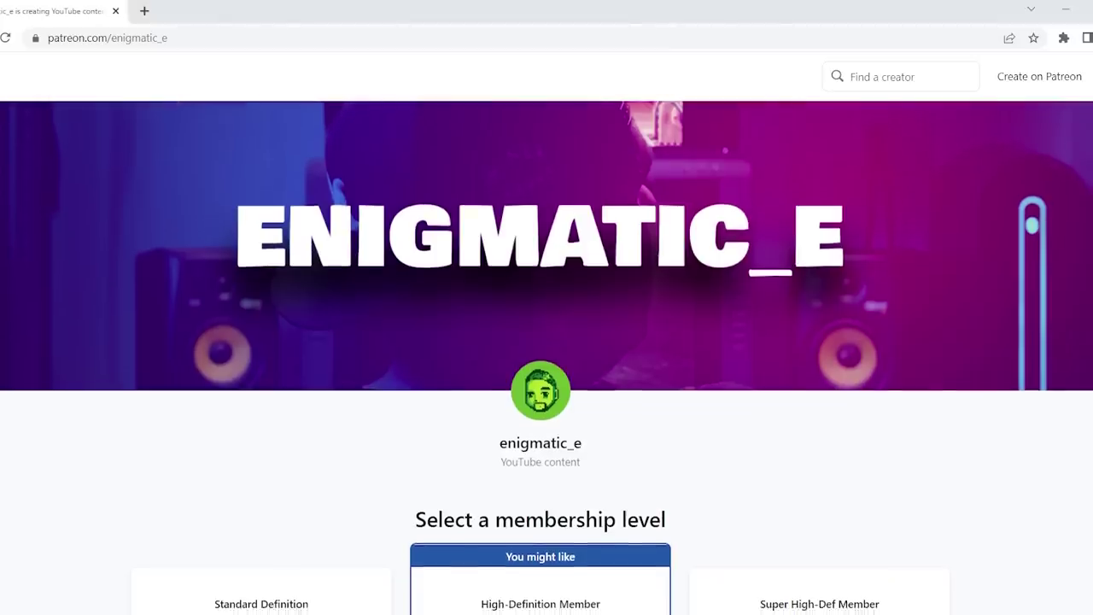
pyautogui.scroll(-3, 546, 359)
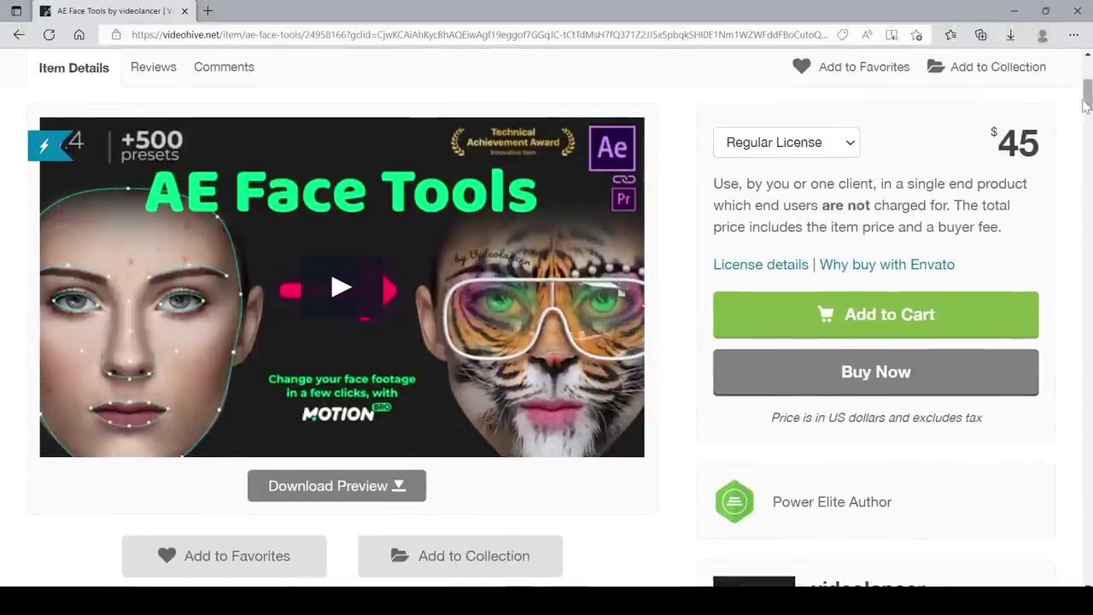
# Look through the preset examples on the AE Face Tools product page
pyautogui.scroll(-10, 529, 346)
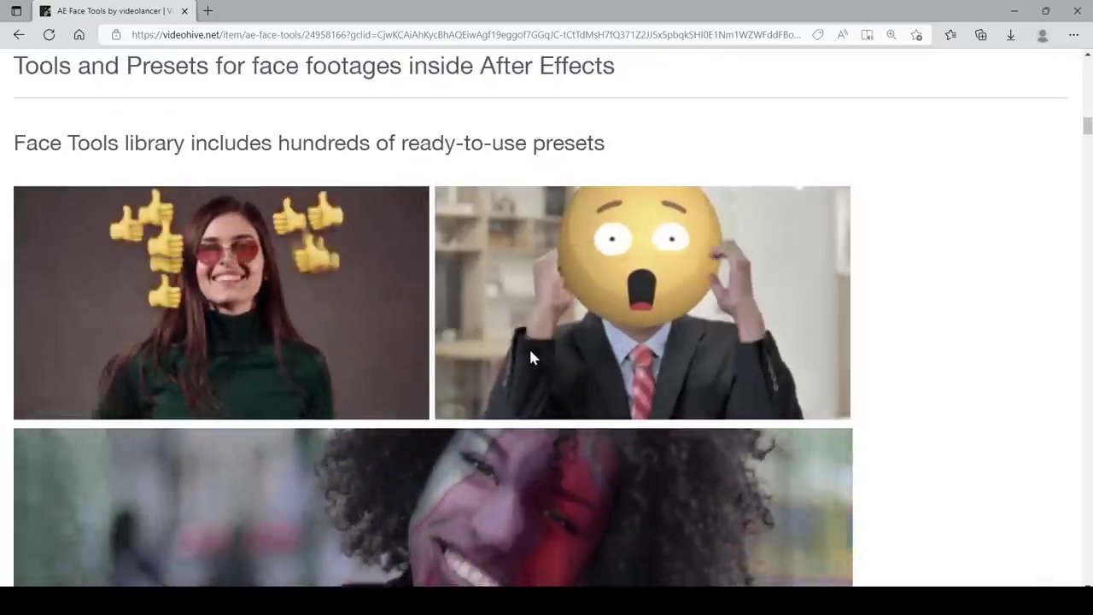
pyautogui.scroll(-5, 928, 398)
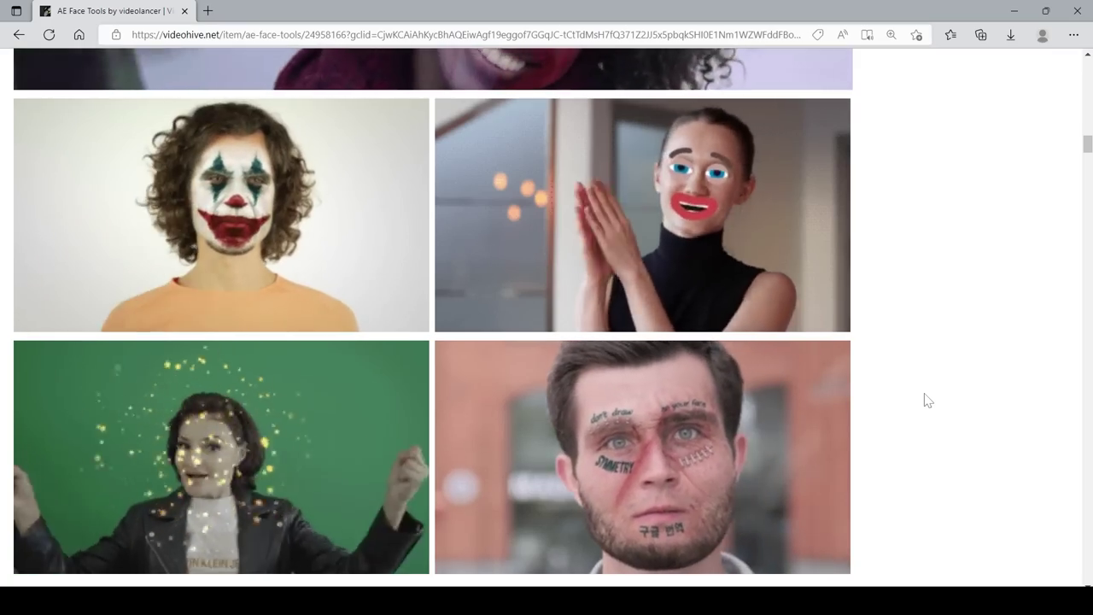
pyautogui.moveTo(1086, 143); pyautogui.dragTo(1087, 168)
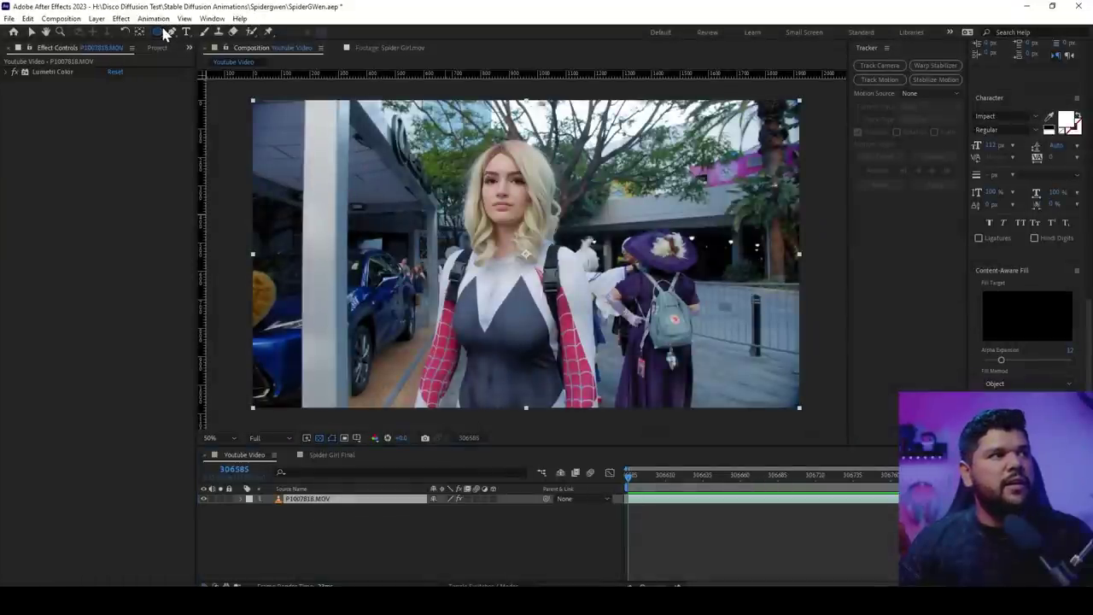
# Draw an elliptical mask around the woman's face in the footage and track it forward with Face Tracking (Detailed Features)
pyautogui.moveTo(441, 126); pyautogui.dragTo(543, 240)
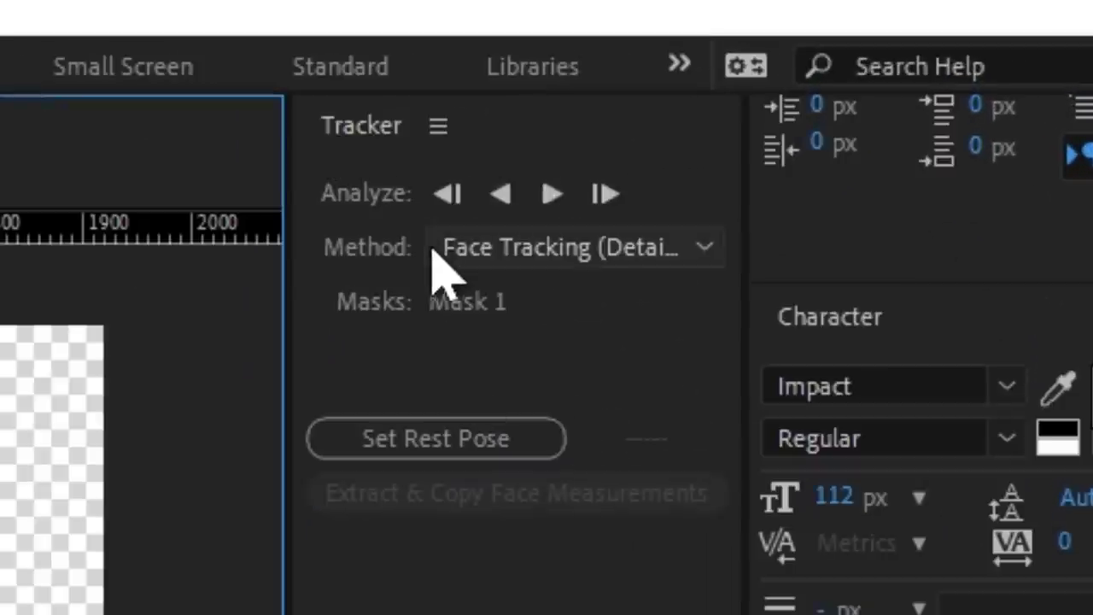
pyautogui.click(512, 251)
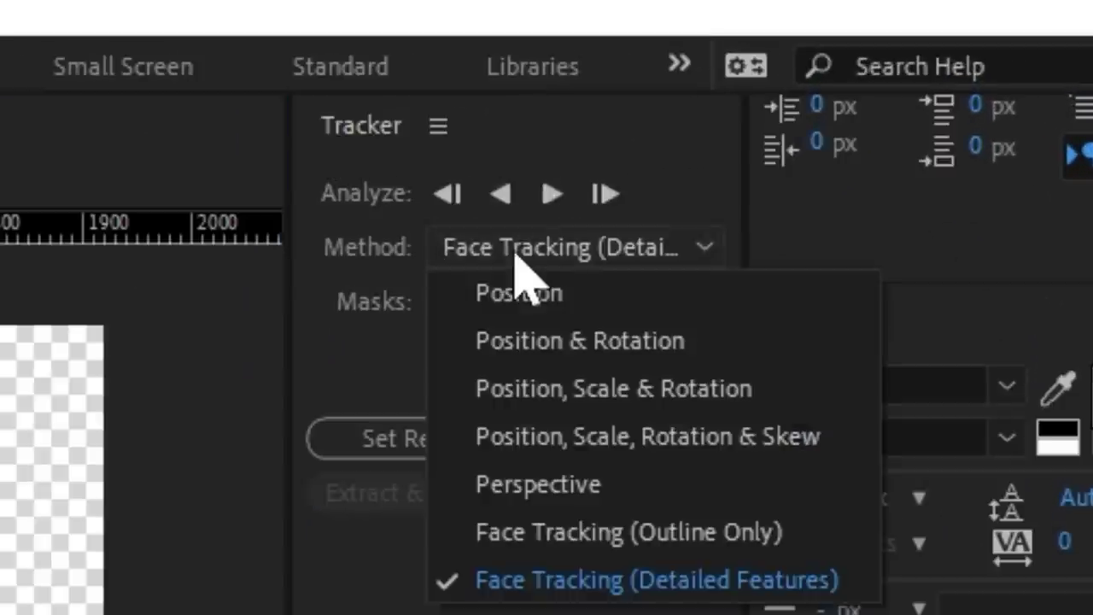
pyautogui.click(616, 579)
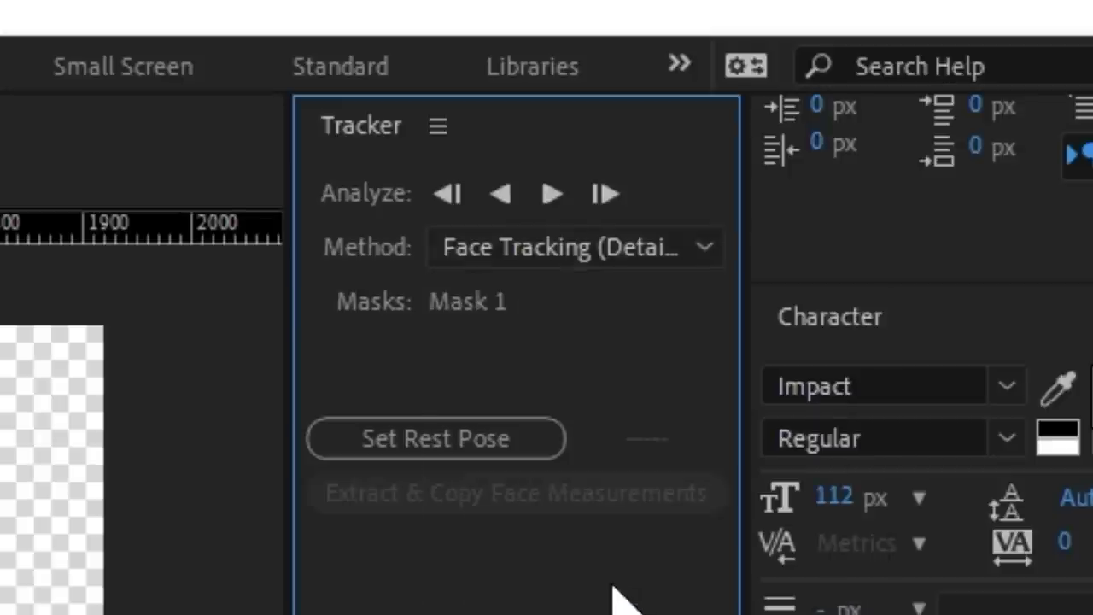
pyautogui.click(549, 195)
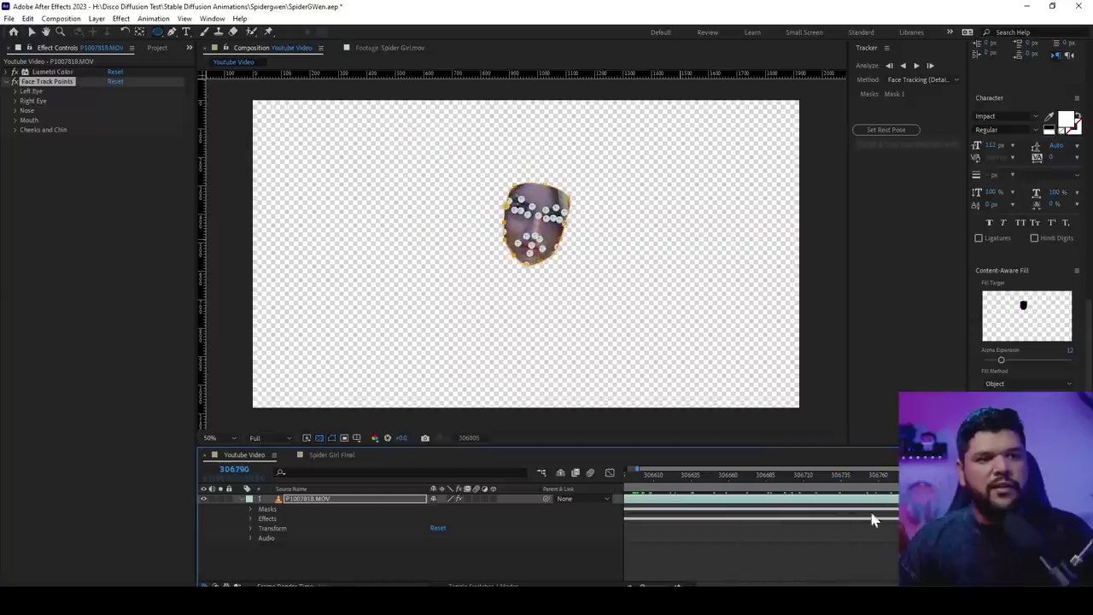
# Return to the clip's first frame and set the mode of the footage's Mask 1 to None
pyautogui.press('Home')
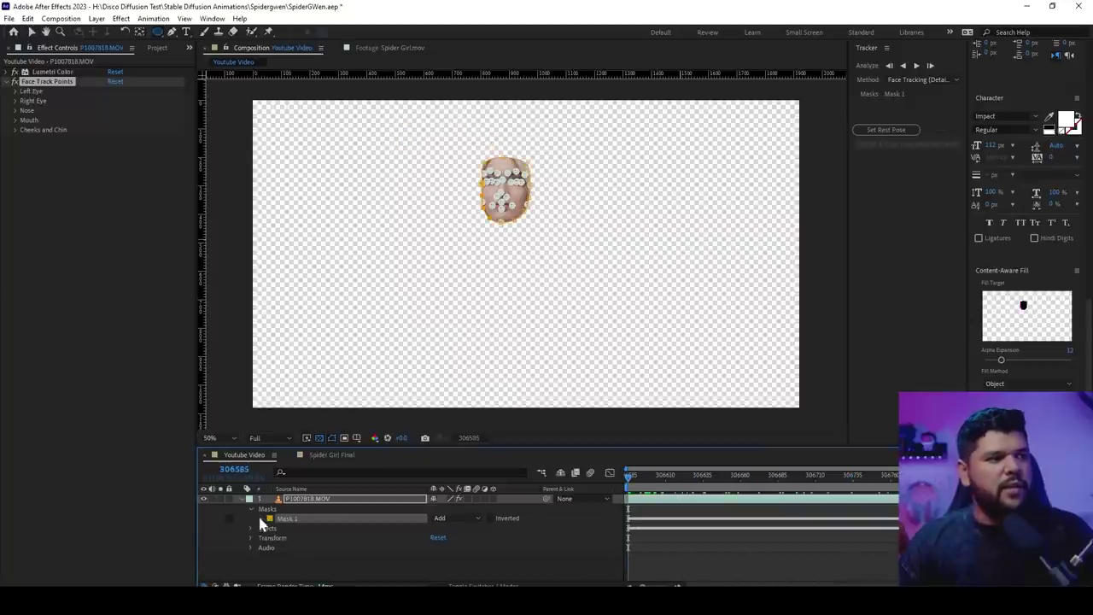
pyautogui.click(464, 517)
pyautogui.click(476, 429)
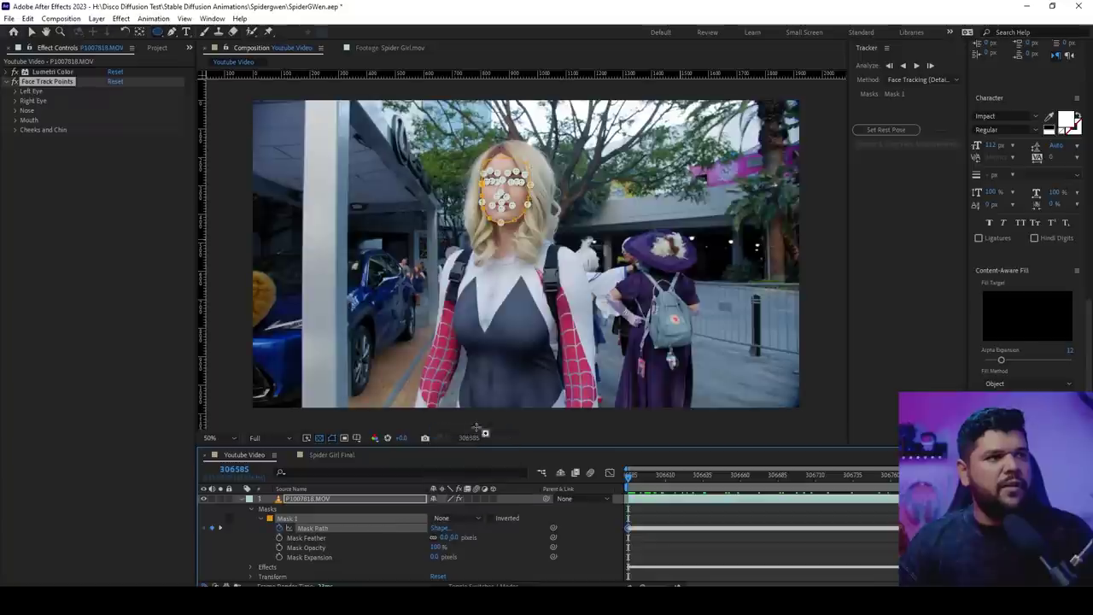
# Set the tracked face's rest pose at frame 306781 and extract and copy the face measurements for Mask 1
pyautogui.press('u')
pyautogui.click(759, 503)
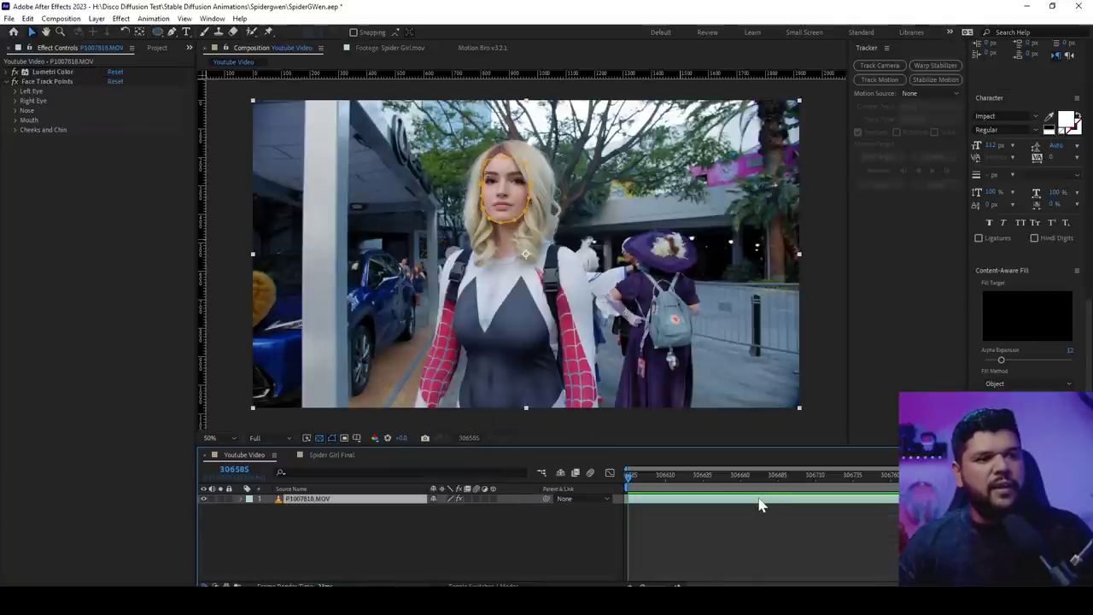
pyautogui.press('m')
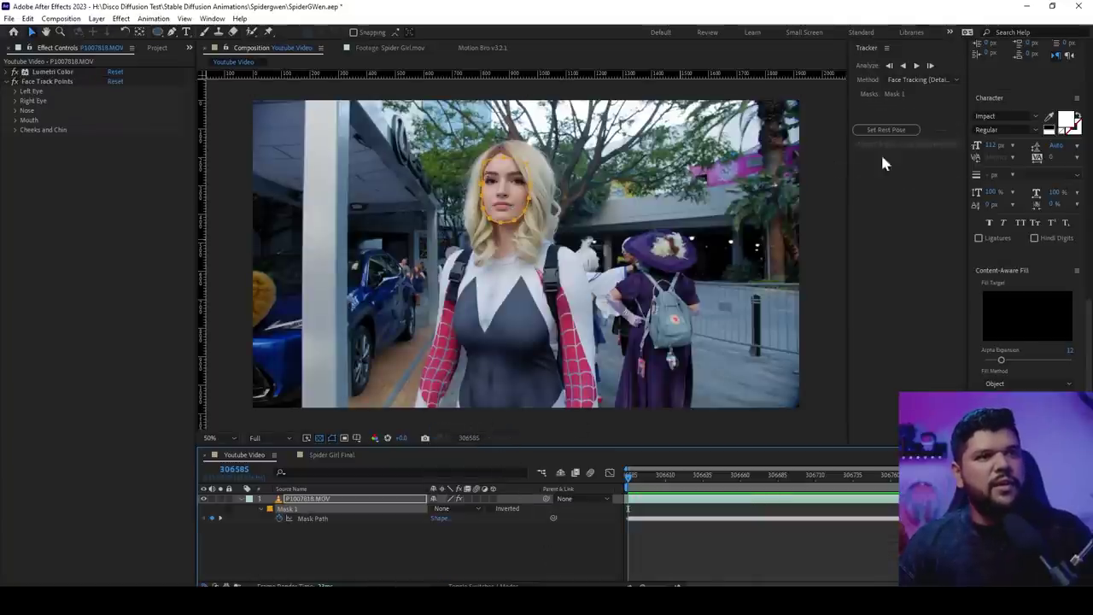
pyautogui.click(864, 492)
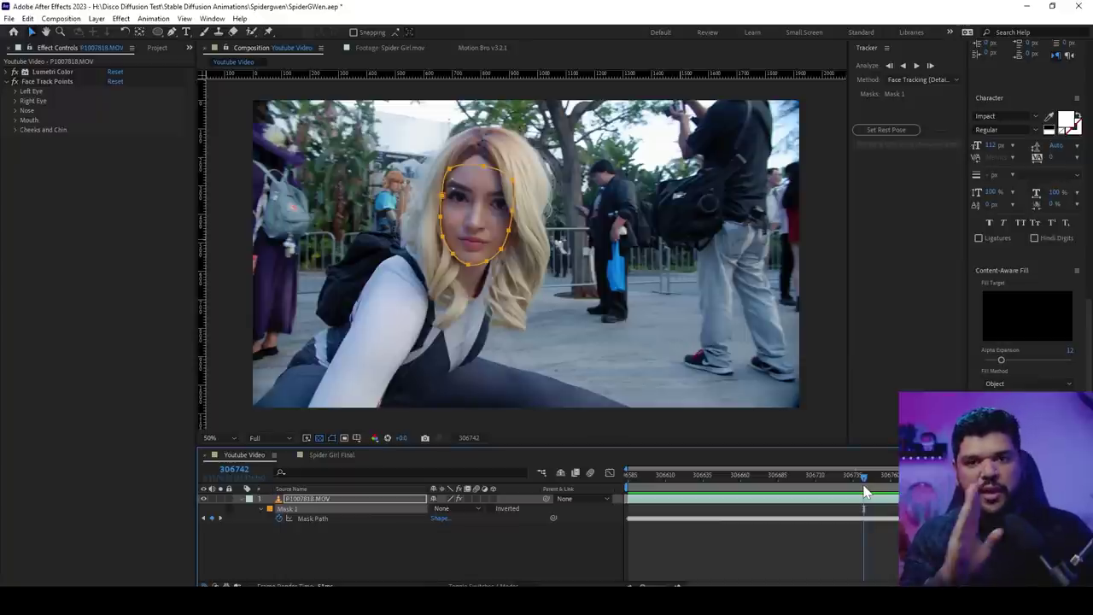
pyautogui.press('space')
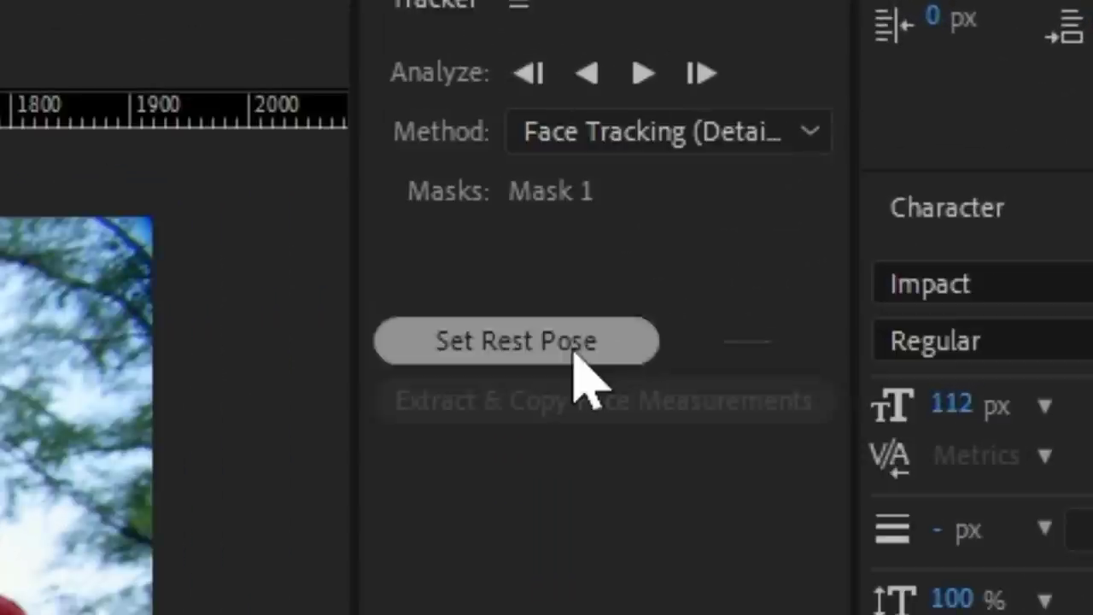
pyautogui.click(902, 138)
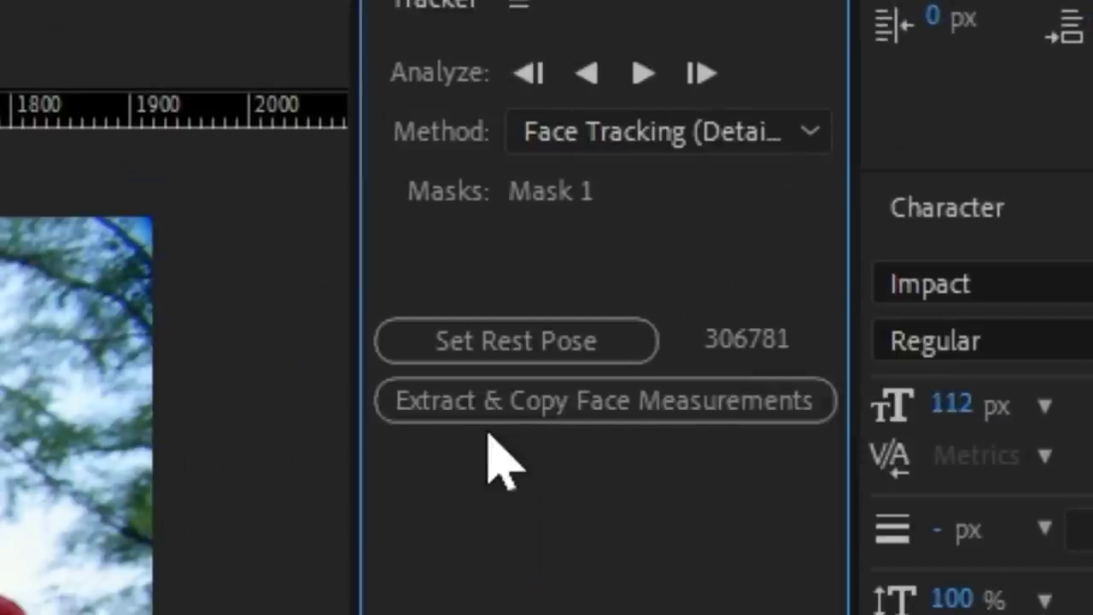
pyautogui.click(511, 410)
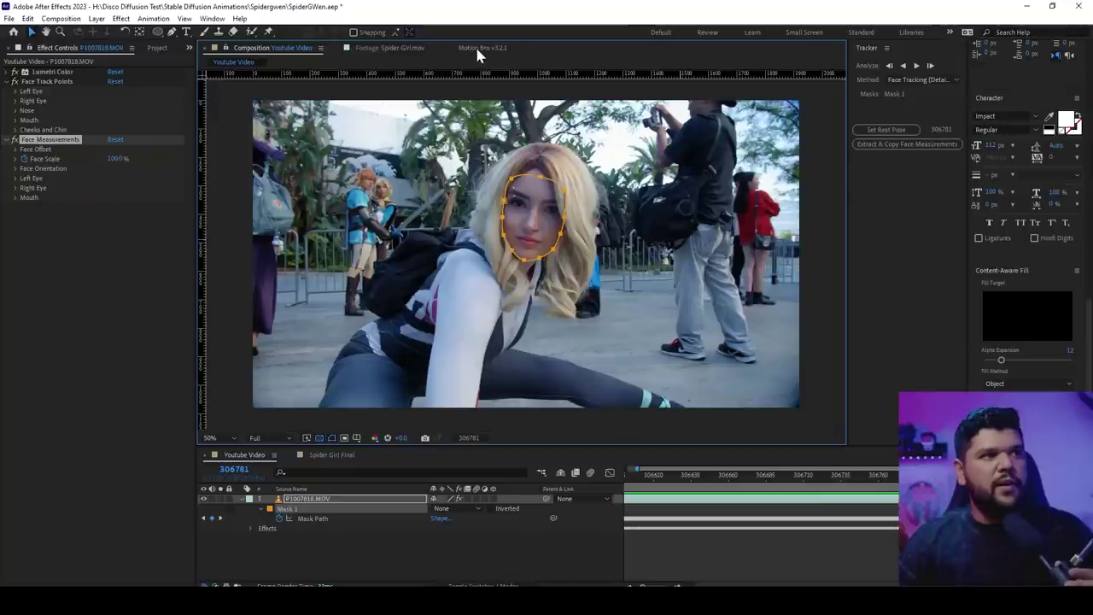
# Apply the Face Tools Replacement Comp preset from Motion Bro to the tracked footage
pyautogui.click(475, 47)
pyautogui.click(273, 382)
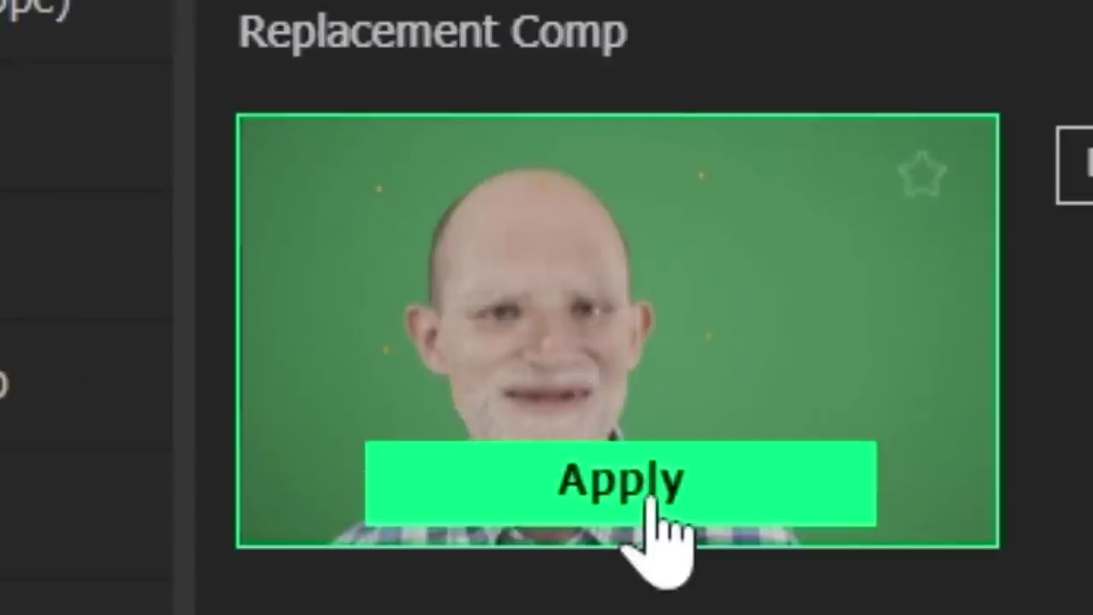
pyautogui.click(651, 498)
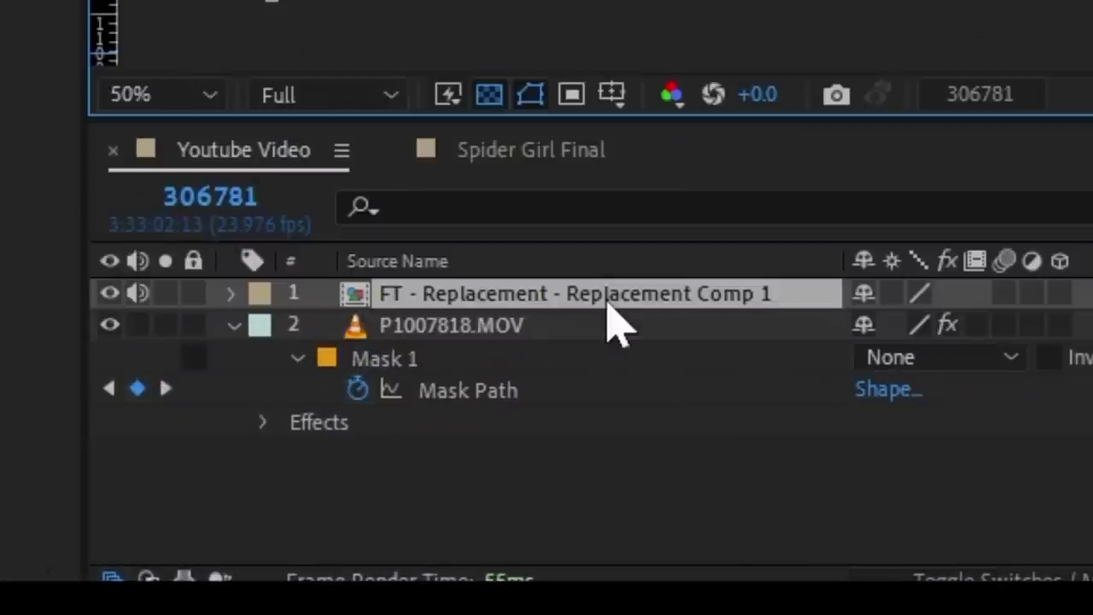
# Go to the start of the timeline and open the Replacement Comp - Holder composition inside the FT - Replacement comp
pyautogui.click(626, 475)
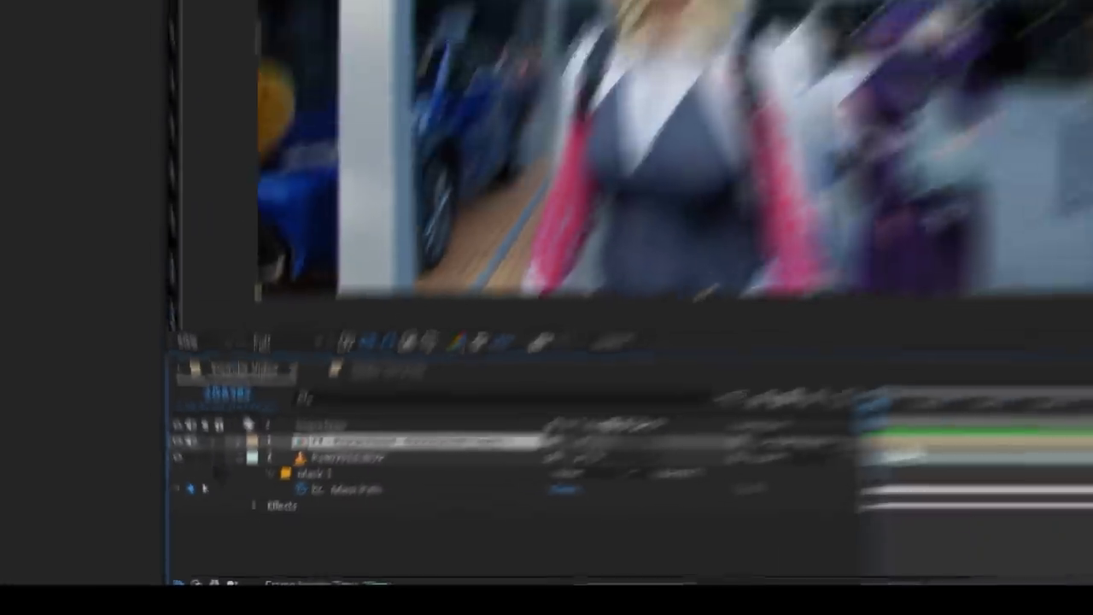
pyautogui.doubleClick(642, 498)
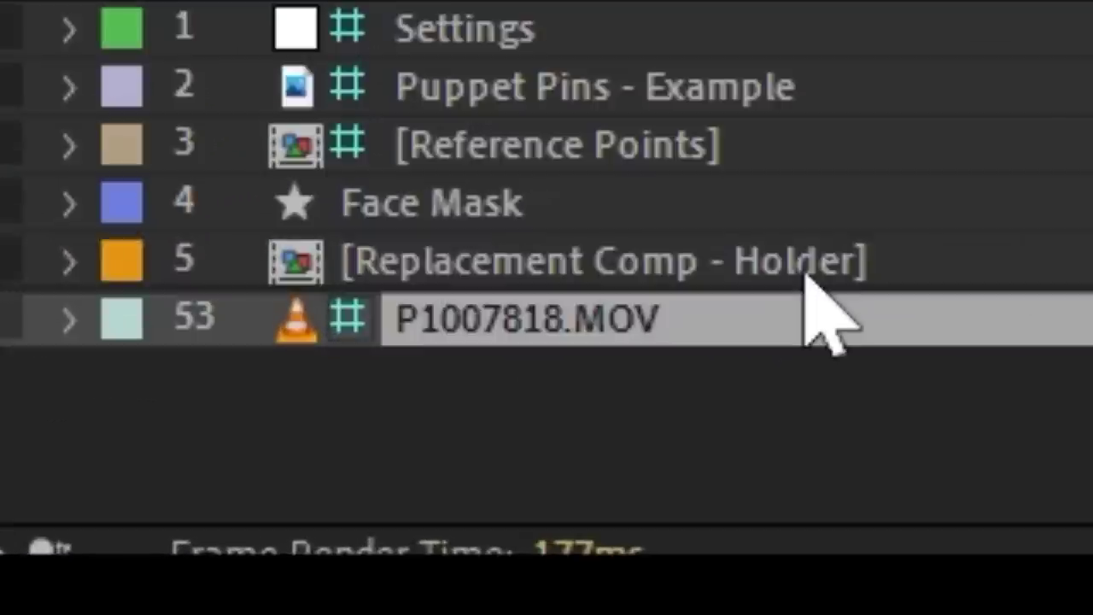
pyautogui.click(364, 538)
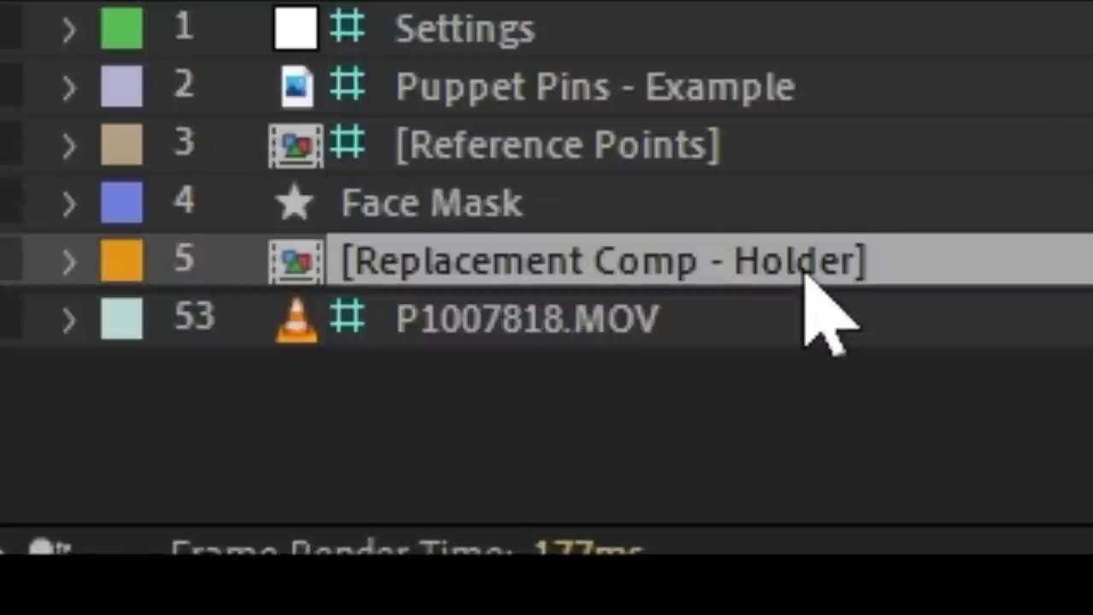
pyautogui.doubleClick(633, 383)
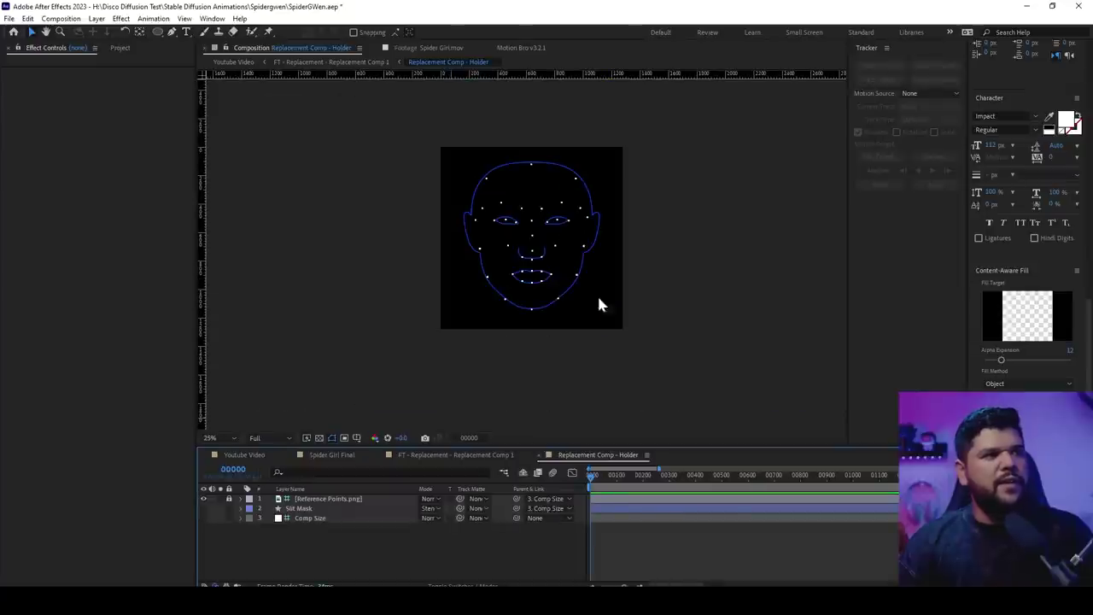
# Add gwen image.jpg to the Holder composition, scale it to about 299%, and move its face under the reference outline
pyautogui.click(119, 47)
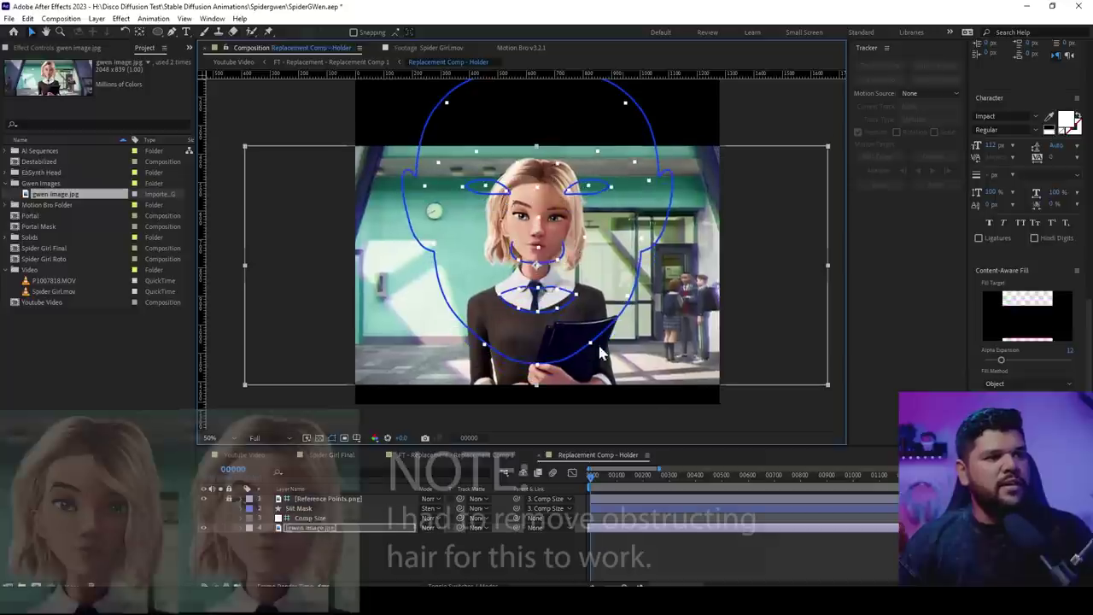
pyautogui.moveTo(431, 537); pyautogui.dragTo(585, 537)
pyautogui.moveTo(643, 287); pyautogui.dragTo(609, 371)
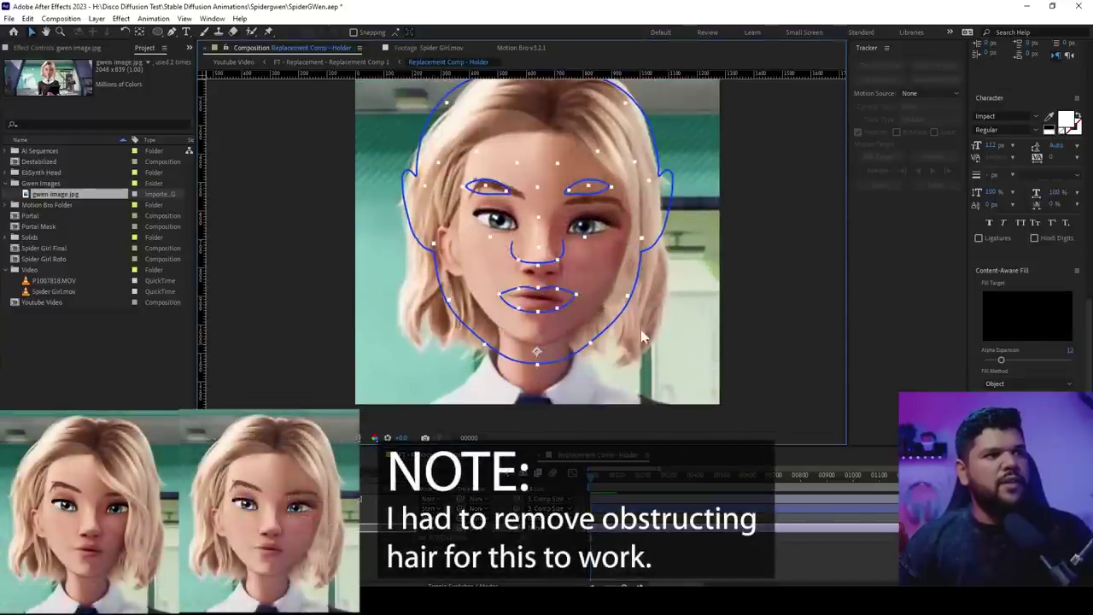
pyautogui.press(',')
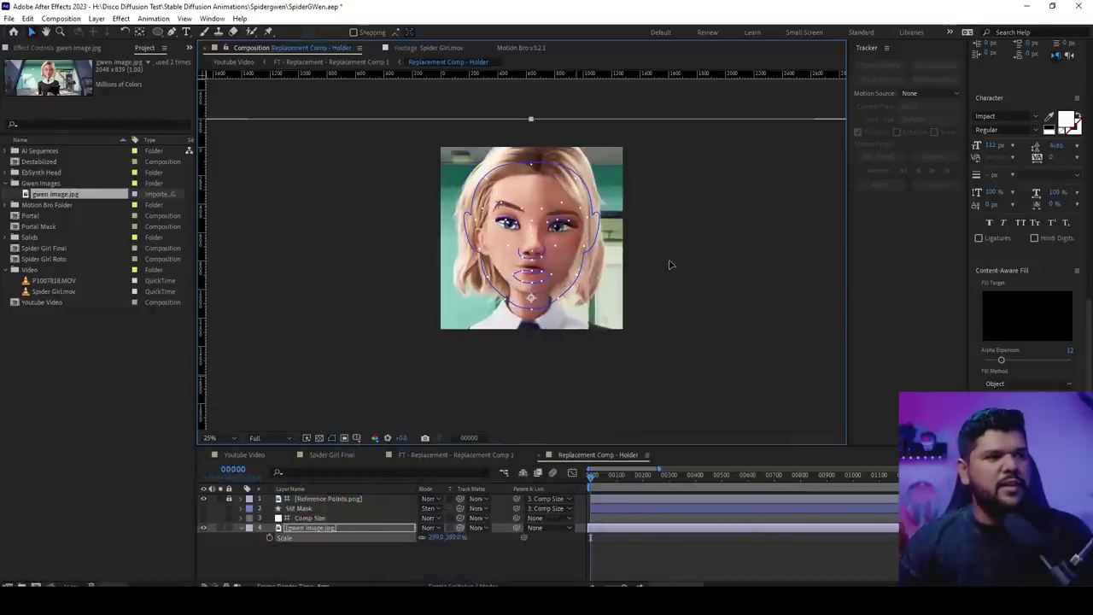
# Increase the Gwen image's scale to 309% and reposition it to line up with the reference face points
pyautogui.moveTo(669, 259); pyautogui.dragTo(670, 262)
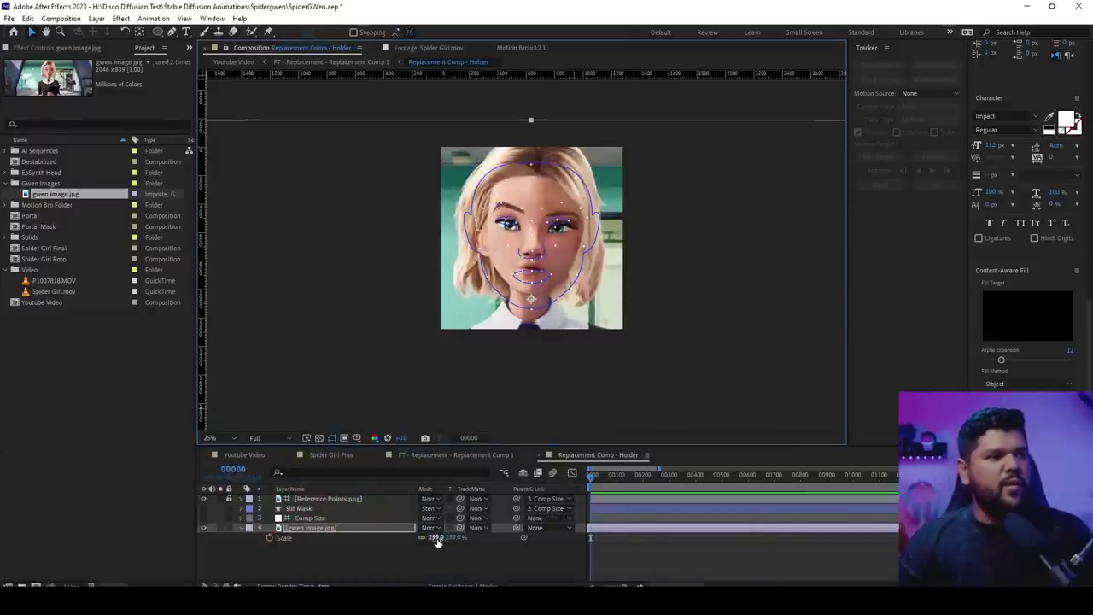
pyautogui.moveTo(435, 541); pyautogui.dragTo(442, 543)
pyautogui.moveTo(581, 280); pyautogui.dragTo(582, 278)
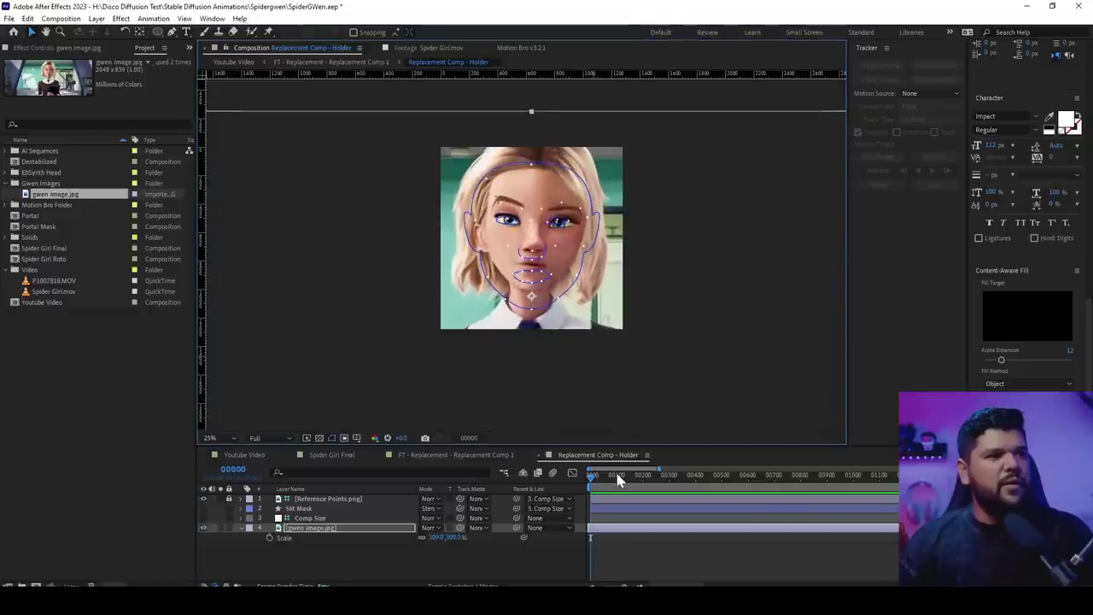
# Check the image in the FT - Replacement comp and enlarge the Gwen image slightly more in the Holder composition
pyautogui.click(501, 457)
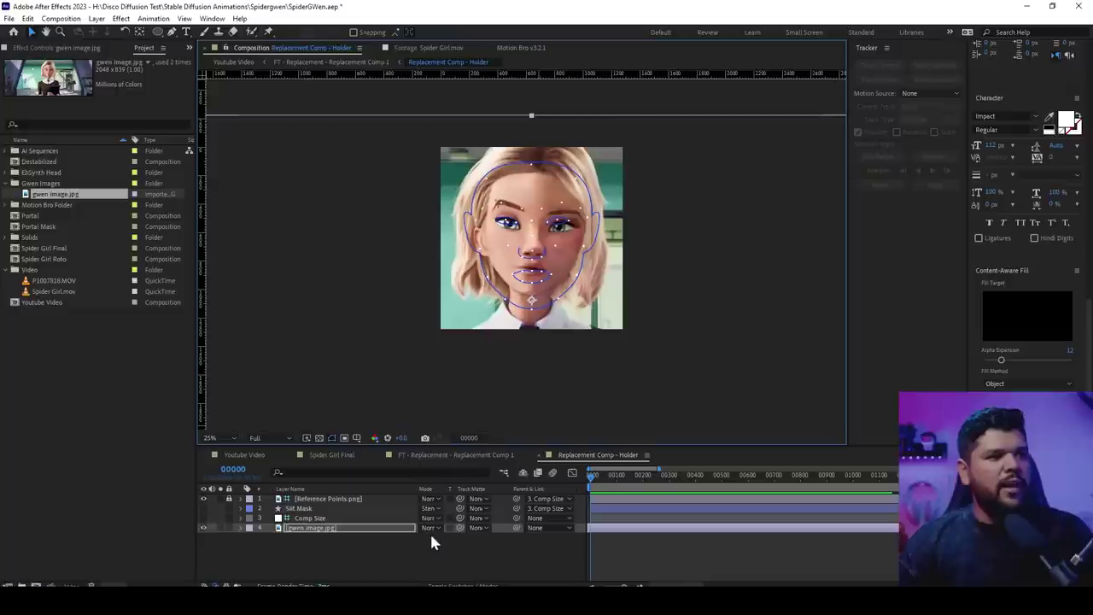
pyautogui.press('p')
pyautogui.press('s')
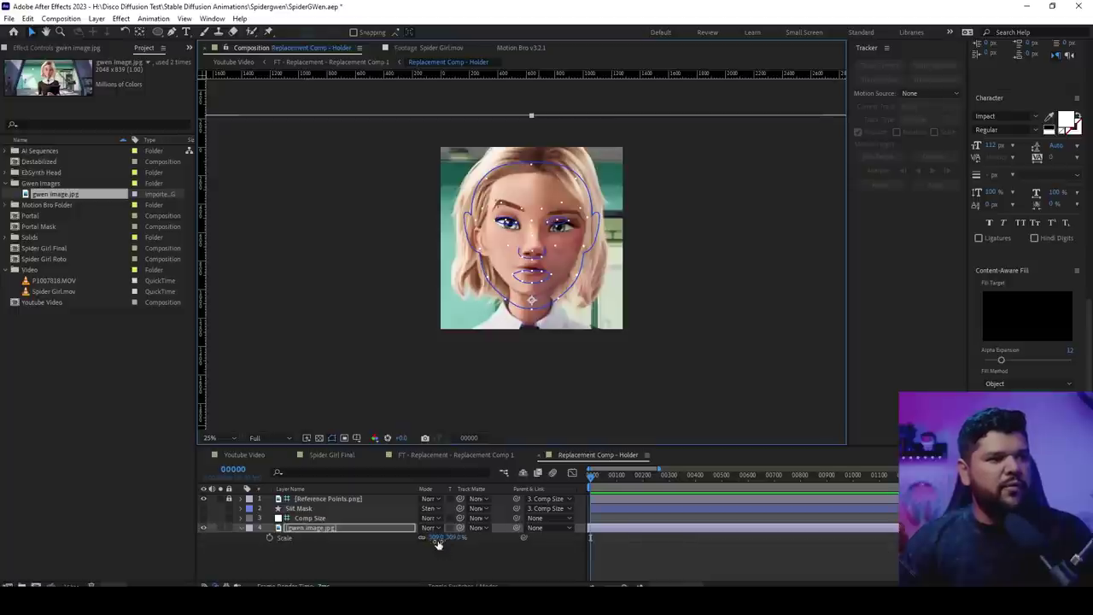
pyautogui.moveTo(436, 540); pyautogui.dragTo(448, 540)
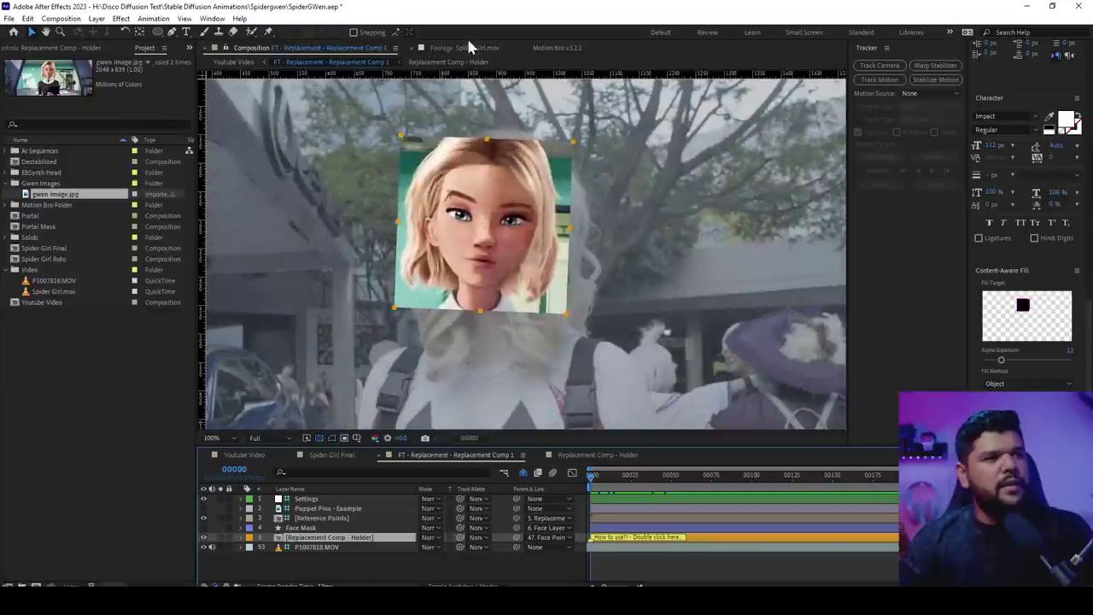
# Draw an elliptical mask around Gwen's face on the Replacement Comp - Holder layer and set its mode to None
pyautogui.press('q')
pyautogui.moveTo(405, 142); pyautogui.dragTo(548, 303)
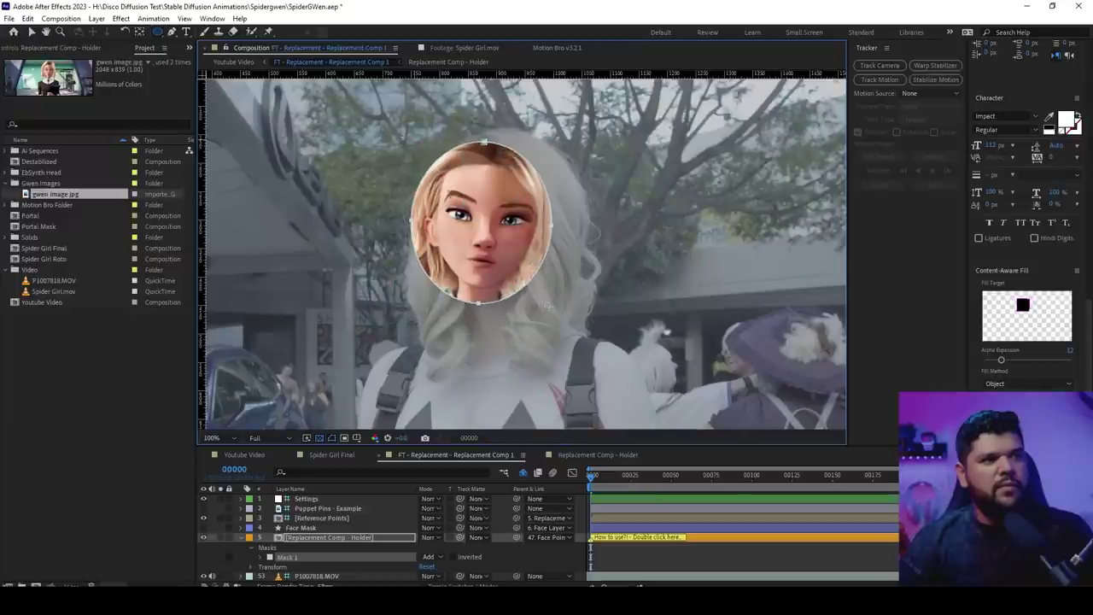
pyautogui.click(438, 562)
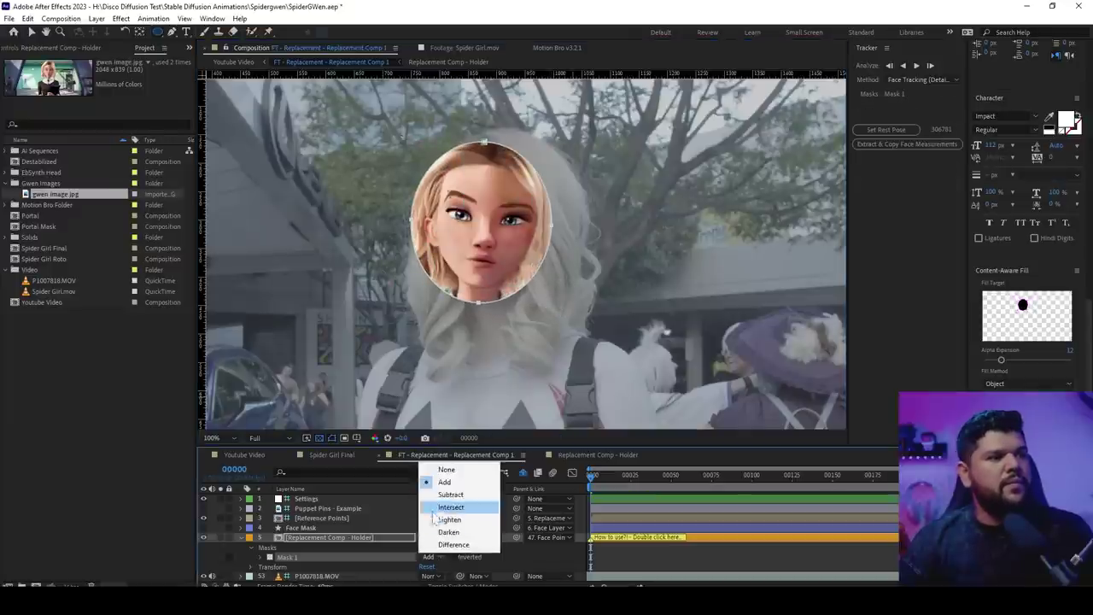
pyautogui.click(440, 468)
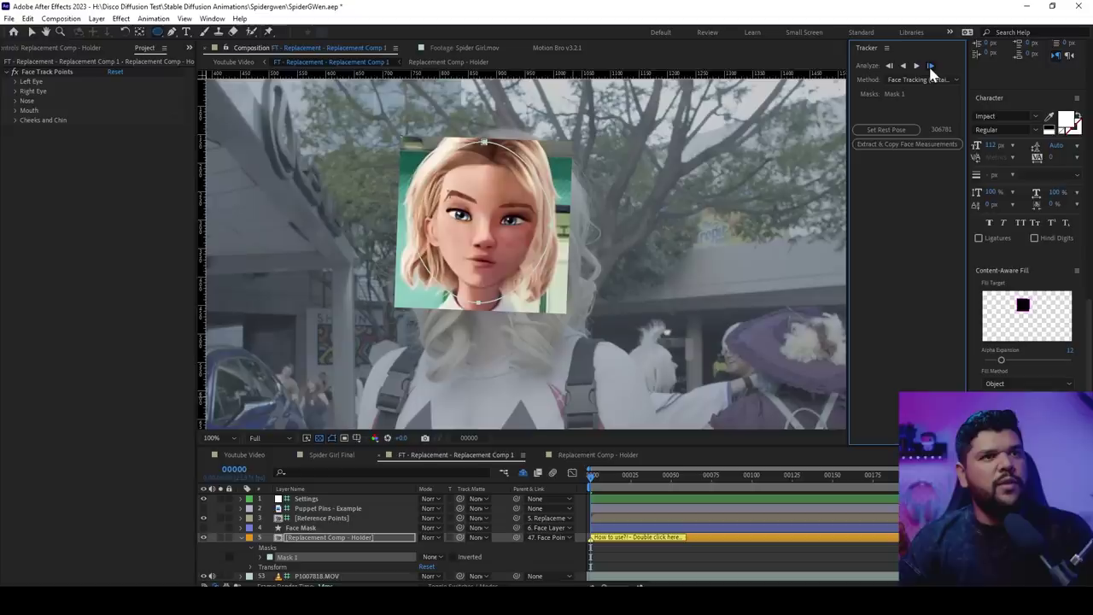
# Generate detailed face track points for the Holder layer's Mask 1 by analyzing one frame forward
pyautogui.click(612, 193)
pyautogui.scroll(2, 528, 245)
pyautogui.moveTo(452, 275); pyautogui.dragTo(690, 305)
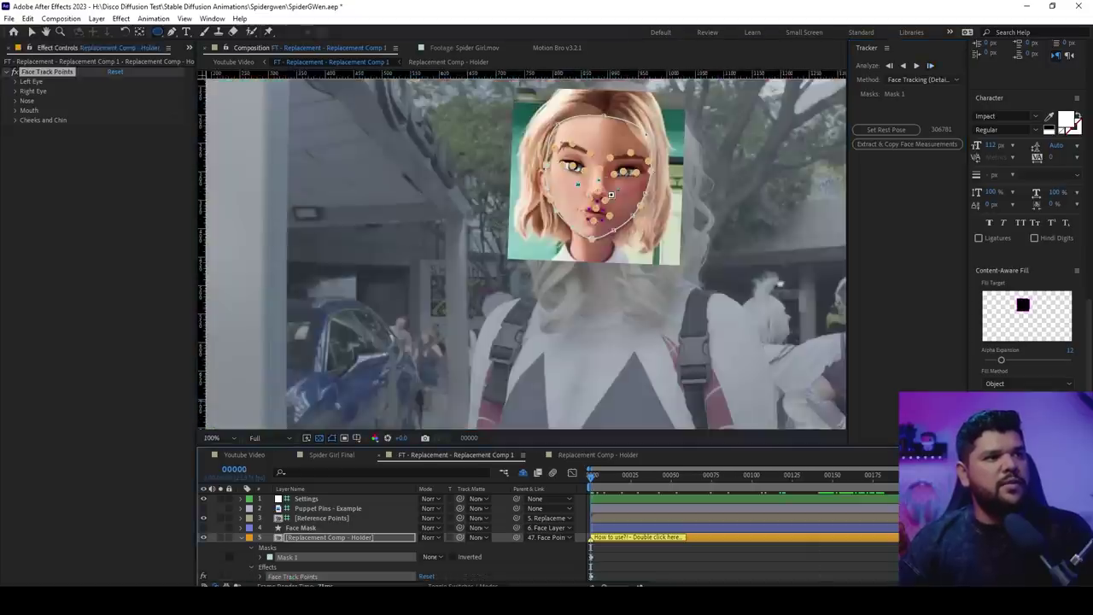
# Move to frame 187 and compare the Puppet Pins - Example guide with the reference points on Gwen's face, leaving the guide hidden
pyautogui.scroll(3, 531, 197)
pyautogui.scroll(1, 593, 240)
pyautogui.moveTo(636, 230); pyautogui.dragTo(281, 449)
pyautogui.moveTo(522, 269); pyautogui.dragTo(461, 351)
pyautogui.scroll(-2, 589, 292)
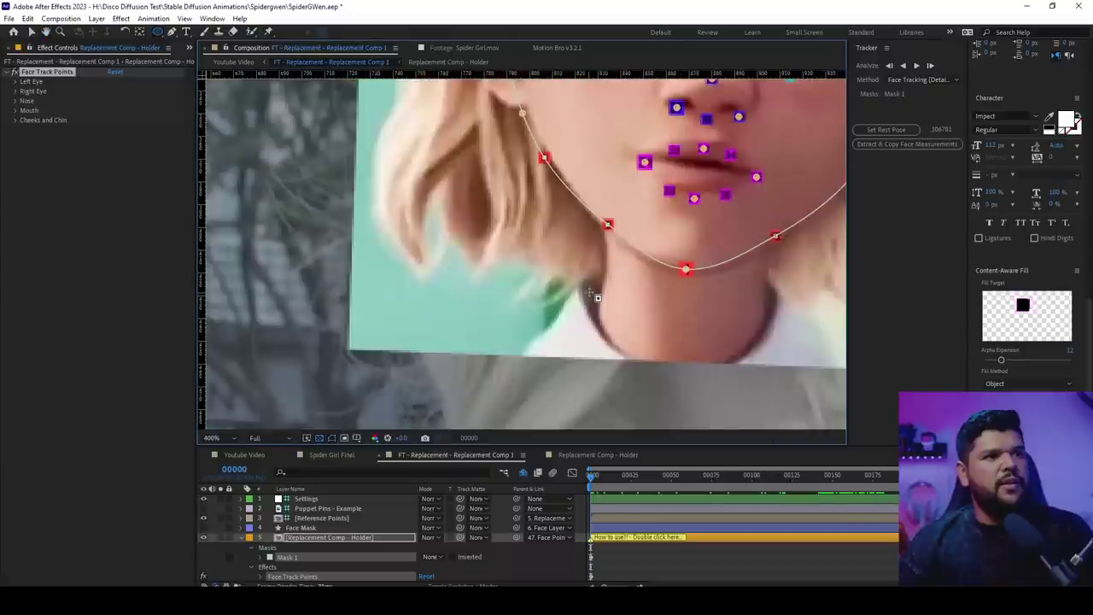
pyautogui.scroll(-4, 607, 297)
pyautogui.moveTo(858, 482); pyautogui.dragTo(892, 482)
pyautogui.scroll(2, 536, 254)
pyautogui.moveTo(683, 320); pyautogui.dragTo(412, 119)
pyautogui.scroll(-1, 413, 119)
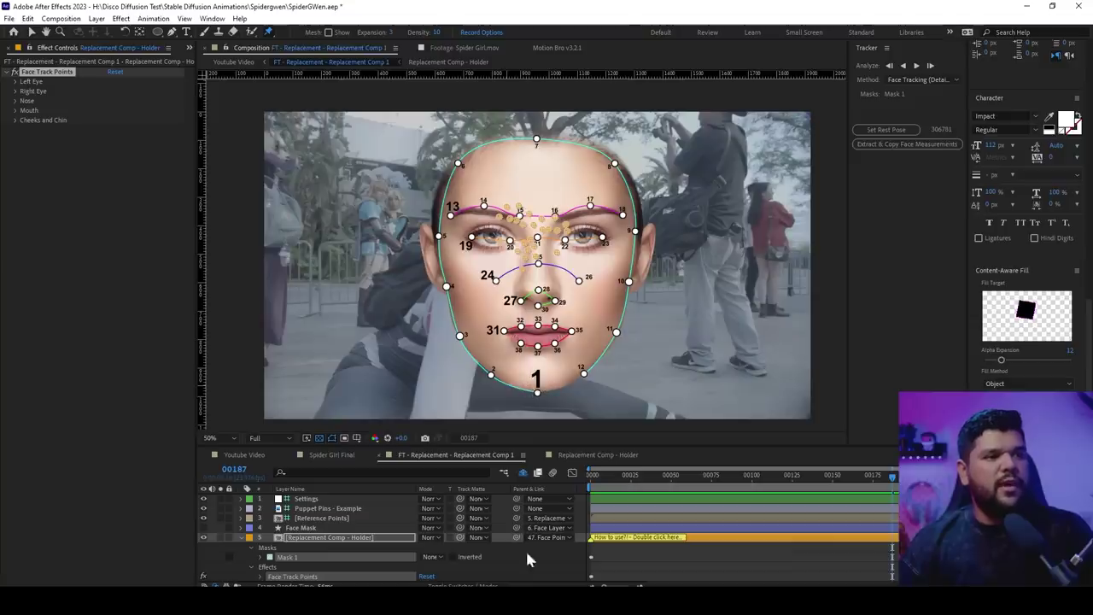
pyautogui.click(203, 508)
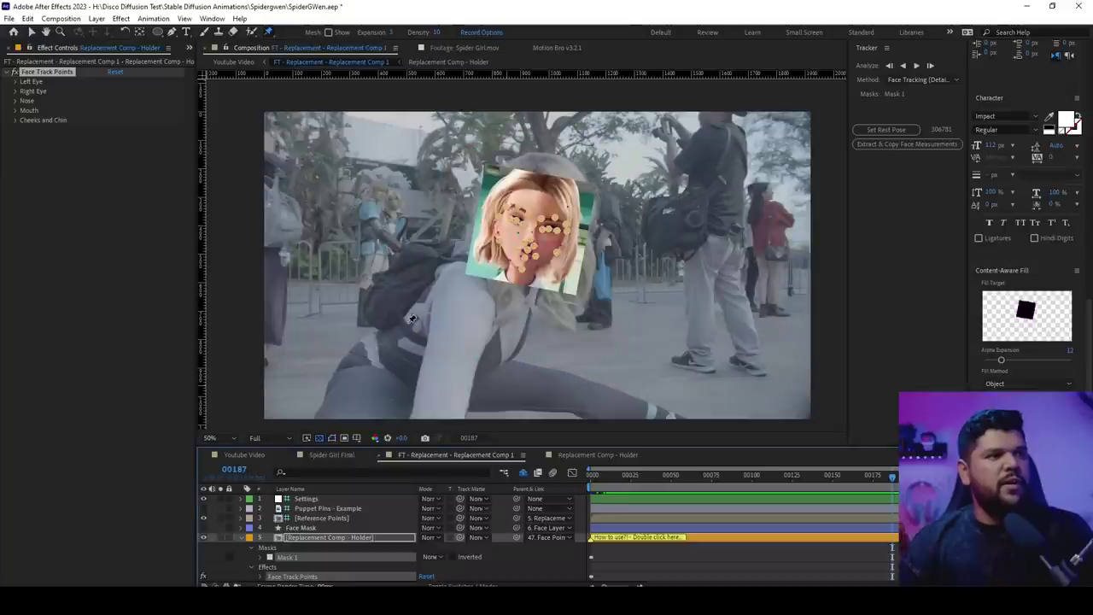
# Place Puppet pins on the Replacement Comp - Holder layer at reference points 1 to 6, from the chin up to the forehead
pyautogui.scroll(6, 562, 261)
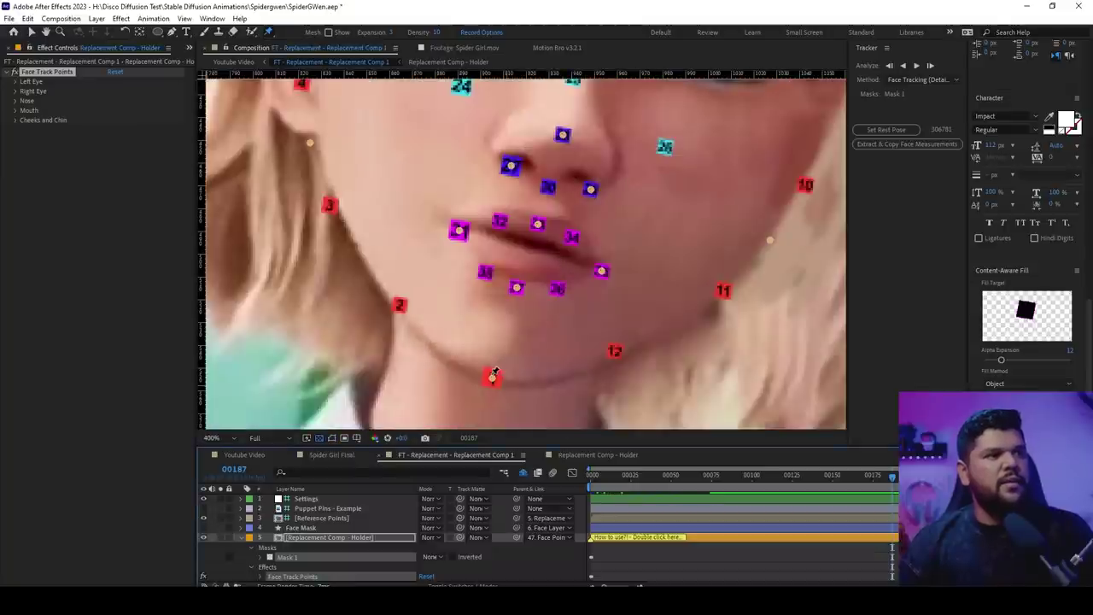
pyautogui.click(493, 374)
pyautogui.scroll(3, 384, 324)
pyautogui.click(355, 325)
pyautogui.scroll(-1, 382, 225)
pyautogui.moveTo(382, 224); pyautogui.dragTo(456, 369)
pyautogui.scroll(1, 586, 208)
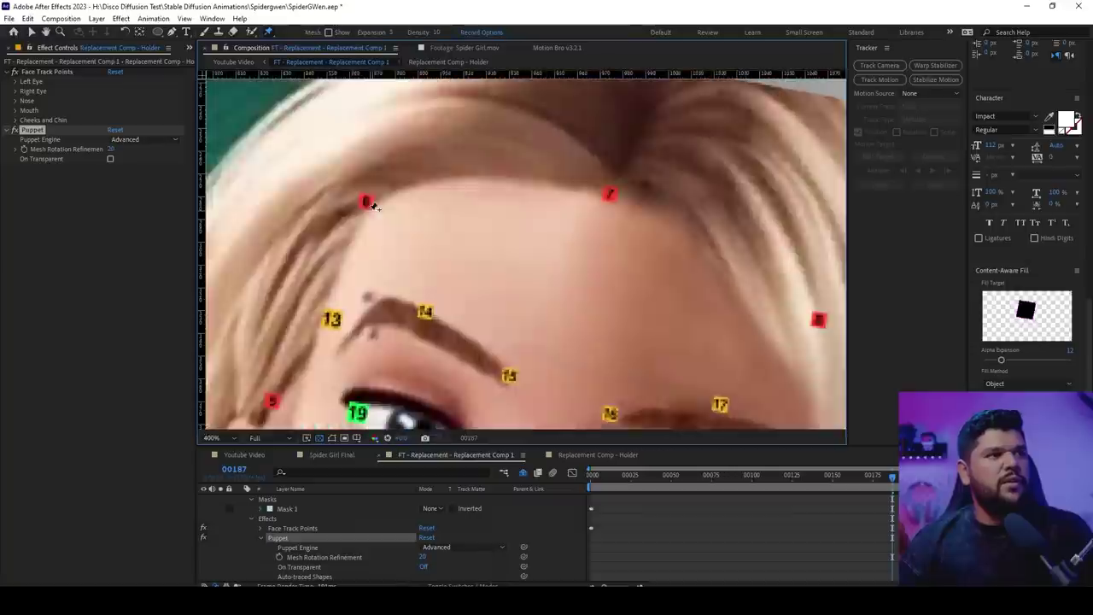
pyautogui.click(371, 197)
# Add Puppet pins at reference points 7 to 18 across the forehead, down the other side of the face and along both eyebrows
pyautogui.moveTo(637, 168); pyautogui.dragTo(551, 185)
pyautogui.moveTo(683, 410); pyautogui.dragTo(562, 79)
pyautogui.click(614, 154)
pyautogui.moveTo(619, 171); pyautogui.dragTo(844, 418)
pyautogui.moveTo(642, 299); pyautogui.dragTo(554, 194)
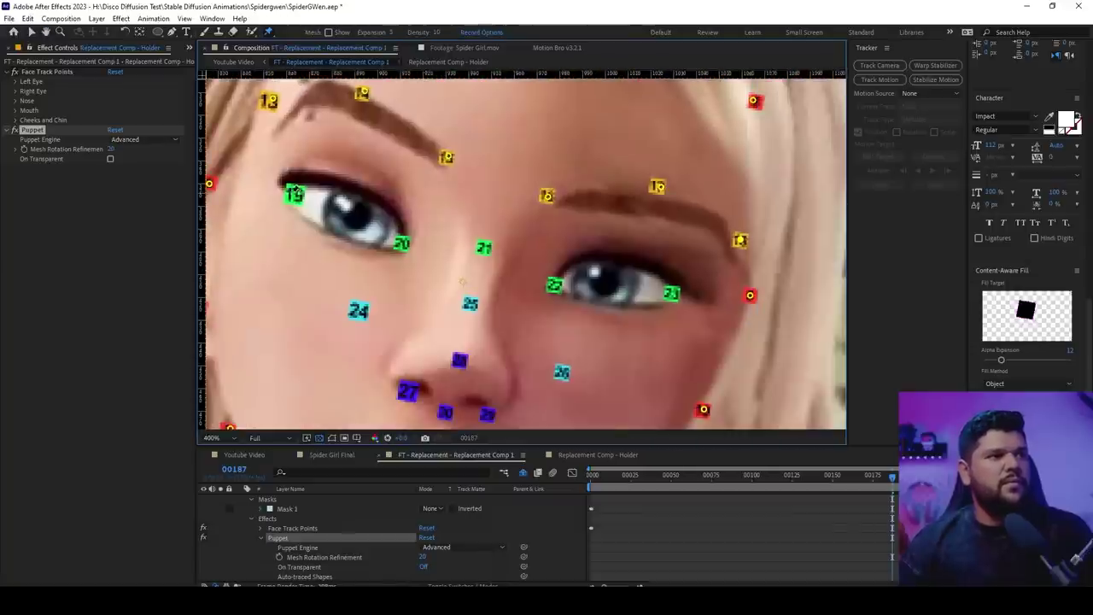
# Add Puppet pins at the remaining reference points 19 to 38 on the eyes, cheeks, nose and mouth
pyautogui.click(364, 312)
pyautogui.click(470, 302)
pyautogui.click(562, 376)
pyautogui.moveTo(562, 376); pyautogui.dragTo(665, 240)
pyautogui.scroll(1, 587, 255)
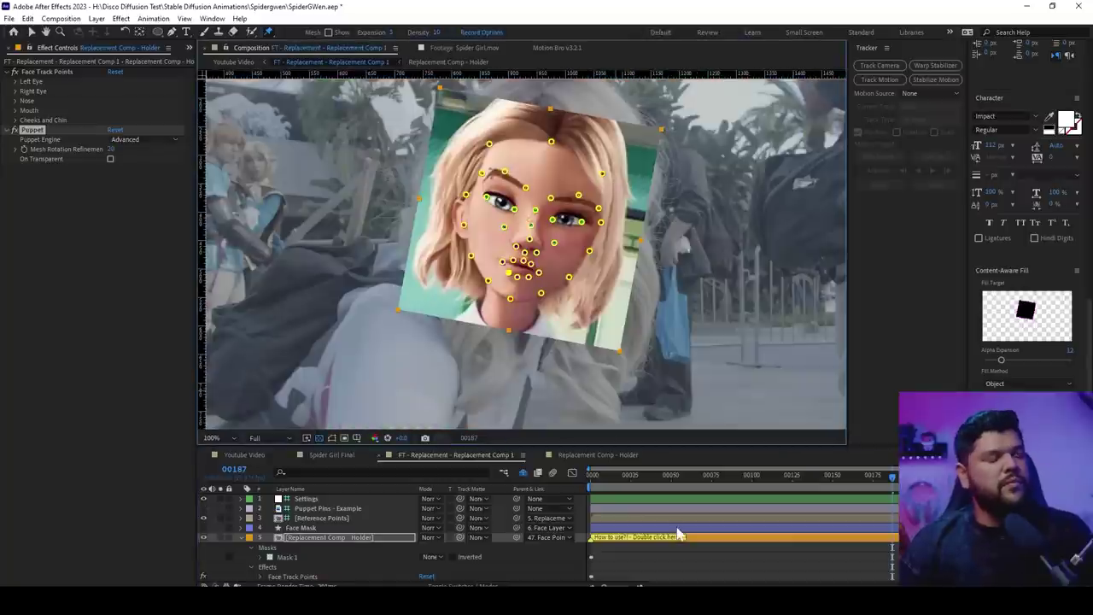
# Delete the Reference Points layer and remove the Face Track Points effect from the Replacement Comp - Holder layer
pyautogui.click(243, 537)
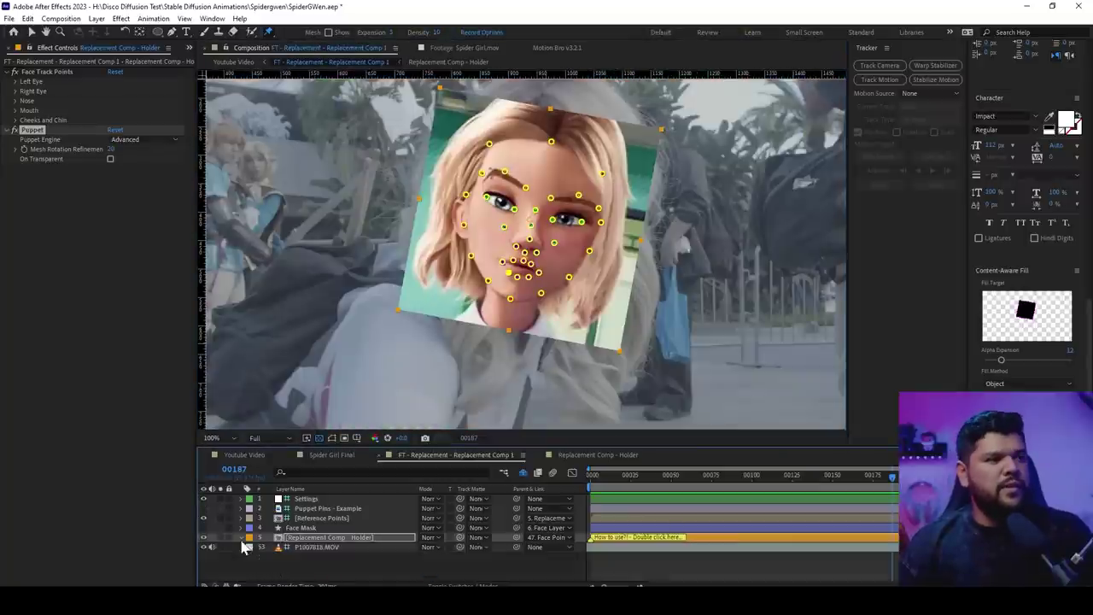
pyautogui.click(329, 520)
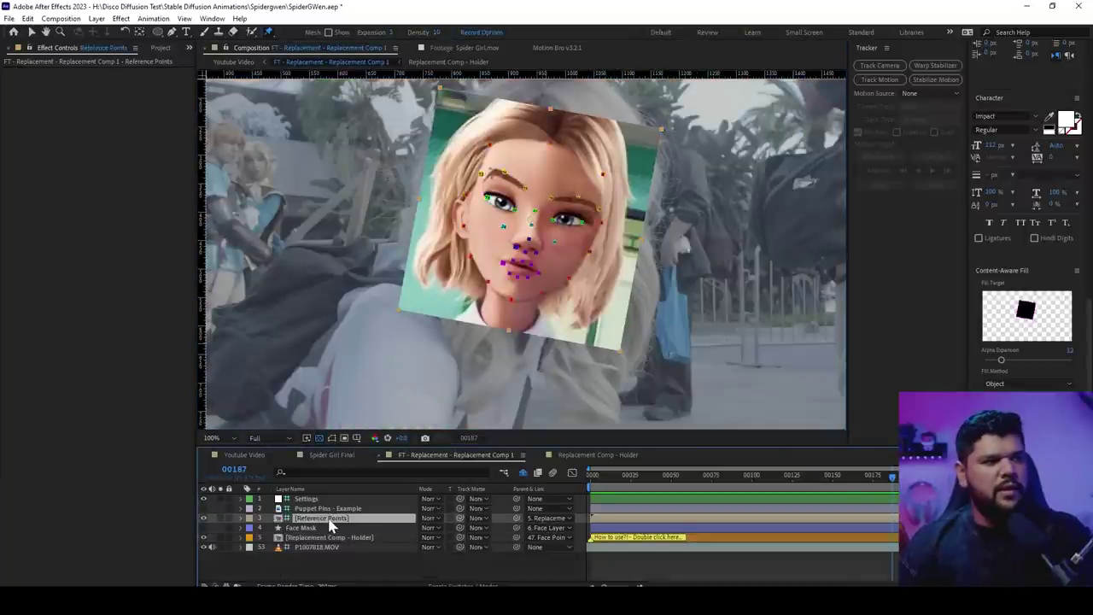
pyautogui.press('Delete')
pyautogui.click(332, 527)
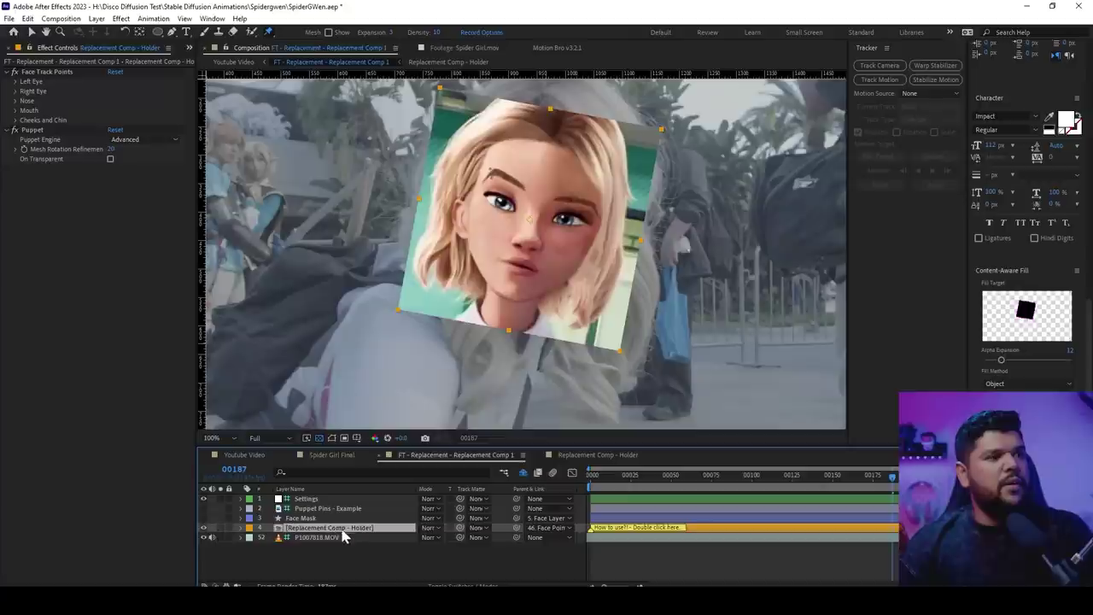
pyautogui.click(62, 74)
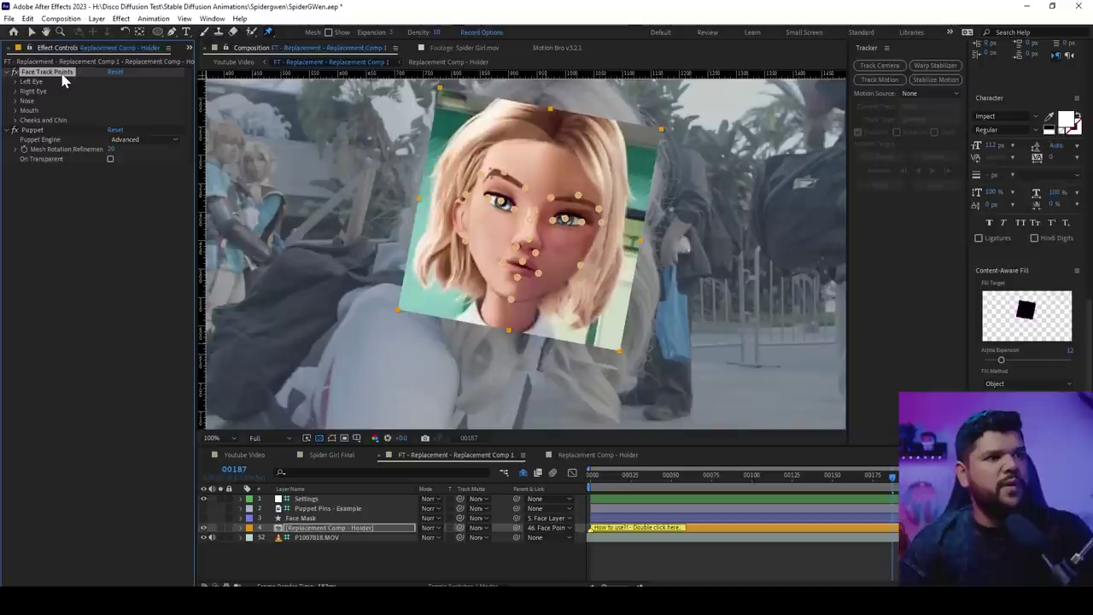
pyautogui.press('Delete')
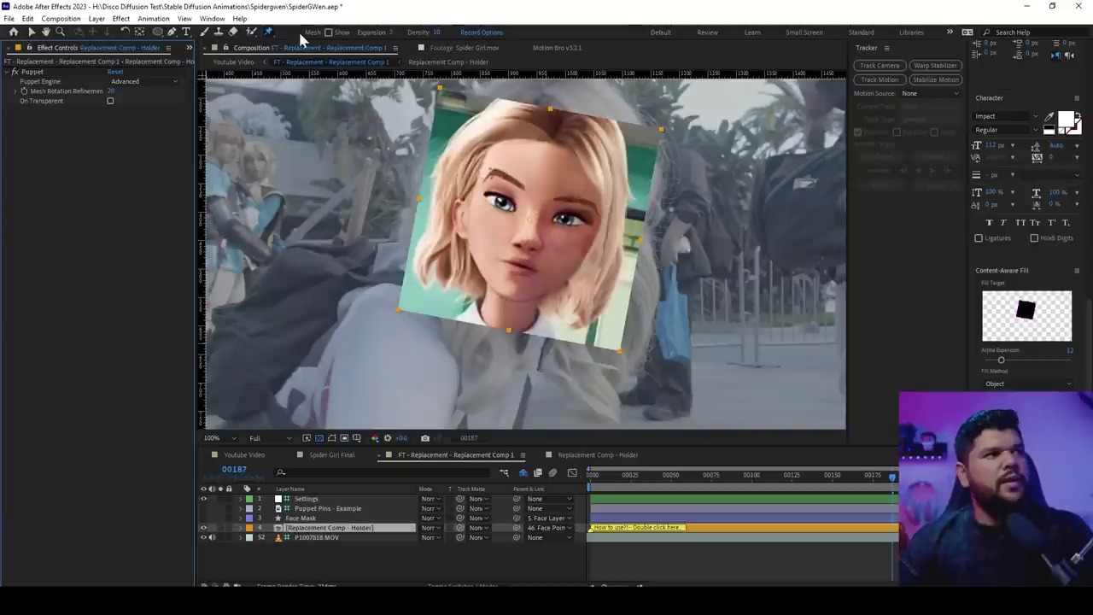
# Run the RIG tool from Motion Bro to rig the Holder layer's Puppet pins to the tracked face
pyautogui.click(550, 48)
pyautogui.click(337, 340)
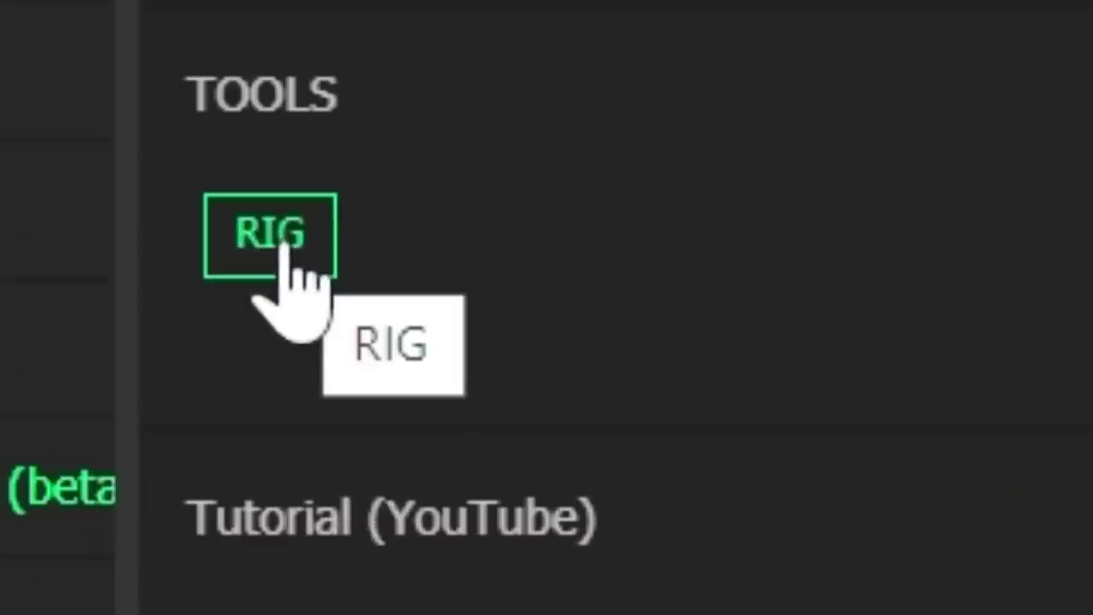
pyautogui.click(281, 237)
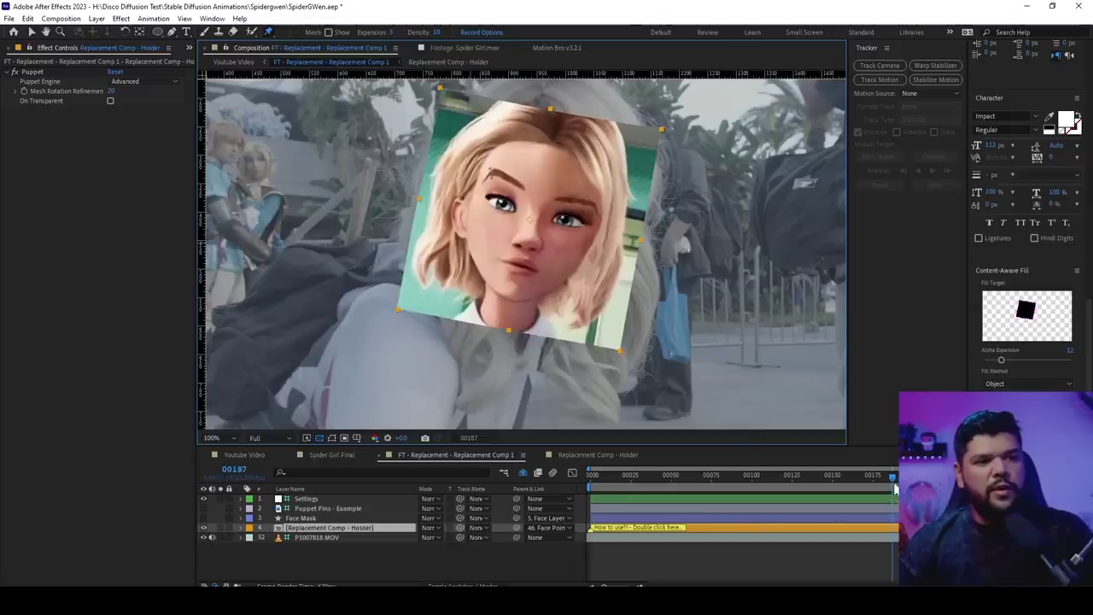
# Scrub from frame 0 through the clip to check how the rigged Gwen face follows the woman's head
pyautogui.moveTo(893, 487); pyautogui.dragTo(593, 486)
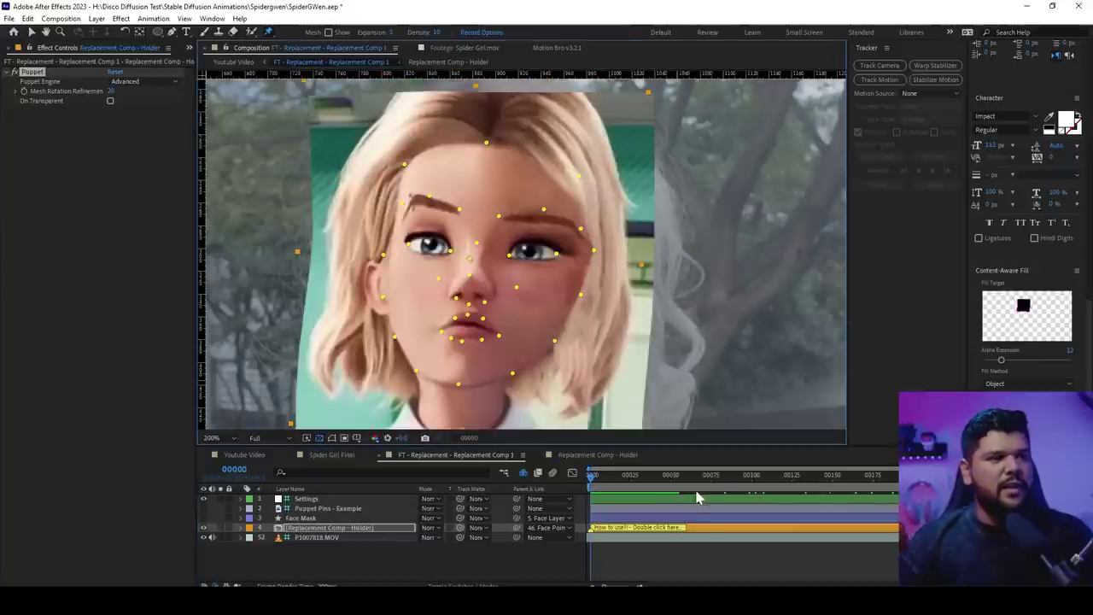
pyautogui.moveTo(718, 481); pyautogui.dragTo(749, 482)
pyautogui.scroll(-1, 446, 297)
pyautogui.scroll(-3, 447, 298)
pyautogui.scroll(5, 448, 298)
pyautogui.moveTo(570, 293); pyautogui.dragTo(762, 324)
pyautogui.press(',')
pyautogui.moveTo(640, 482)
pyautogui.mouseDown()
pyautogui.moveTo(593, 488)
pyautogui.moveTo(639, 489)
pyautogui.mouseUp()
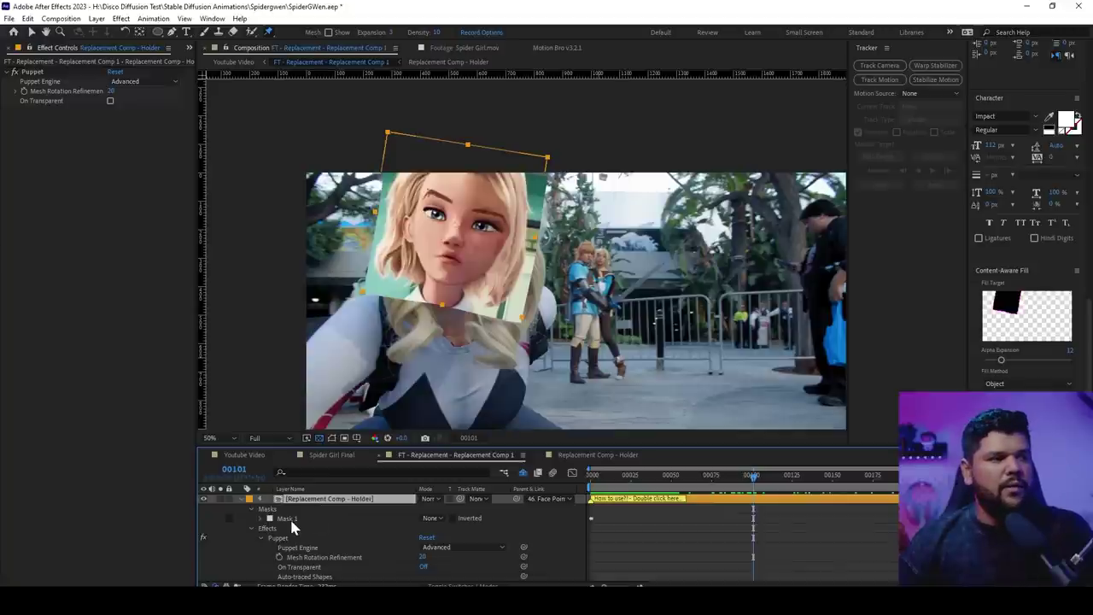
# Set the Holder layer's Mask 1 mode to Add and check the cut-out face around frame 98
pyautogui.click(291, 521)
pyautogui.click(431, 517)
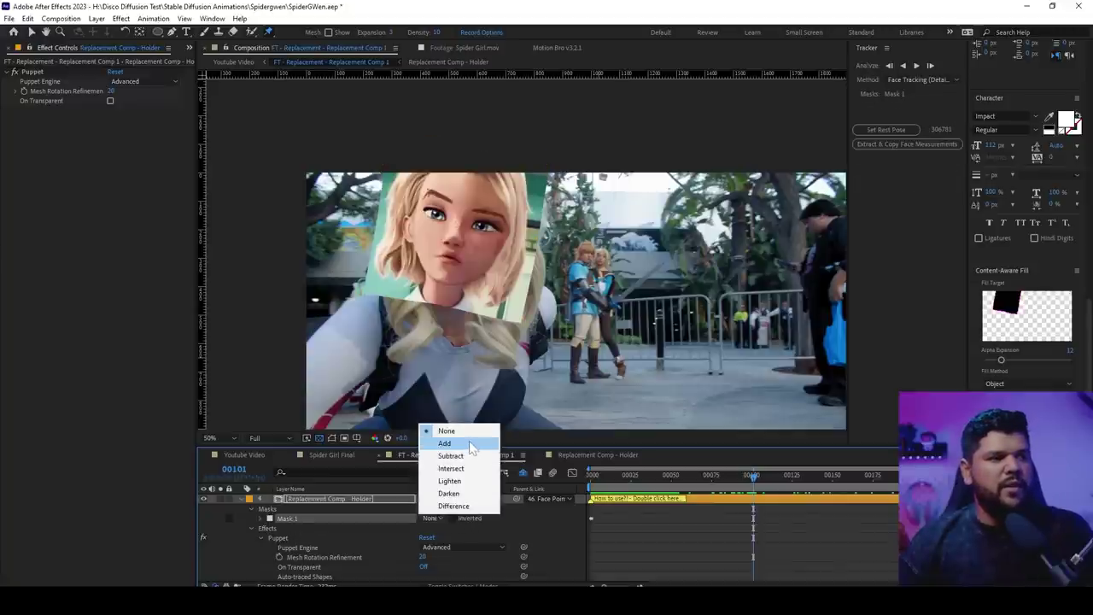
pyautogui.click(470, 443)
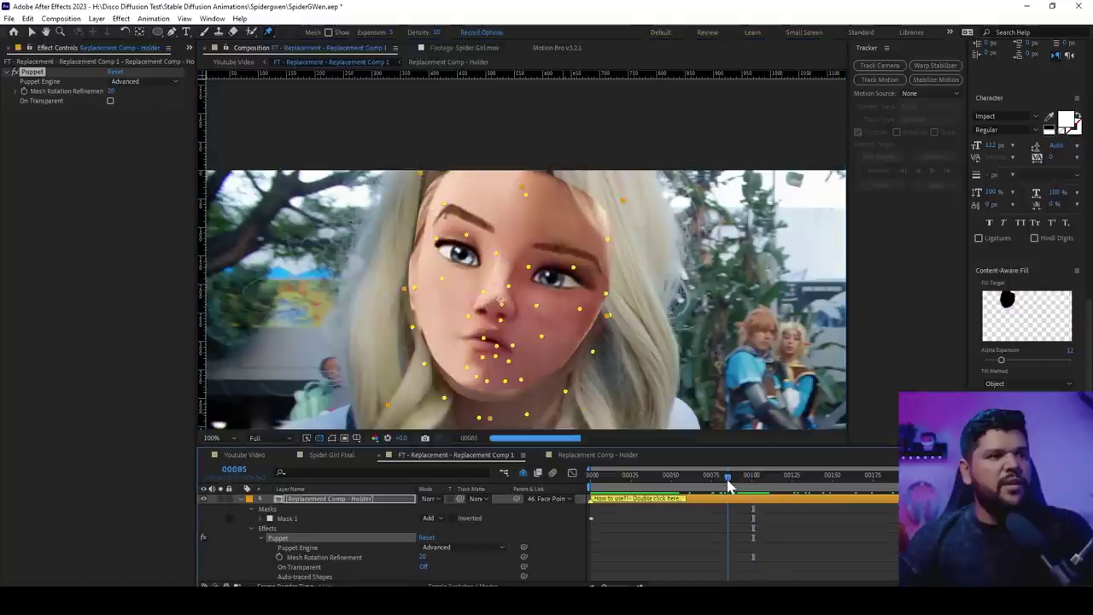
pyautogui.moveTo(727, 481); pyautogui.dragTo(748, 485)
# Feather Mask 1's edge and reduce its expansion below zero to blend Gwen's face into the footage
pyautogui.click(261, 519)
pyautogui.moveTo(433, 540)
pyautogui.mouseDown()
pyautogui.moveTo(474, 542)
pyautogui.moveTo(454, 537)
pyautogui.mouseUp()
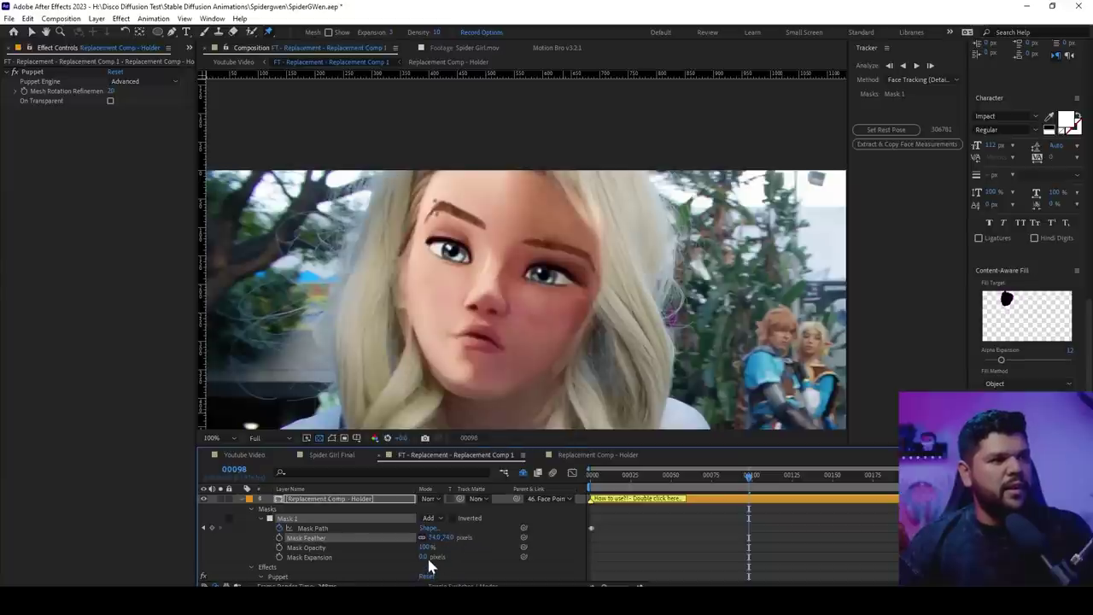
pyautogui.moveTo(422, 557); pyautogui.dragTo(413, 557)
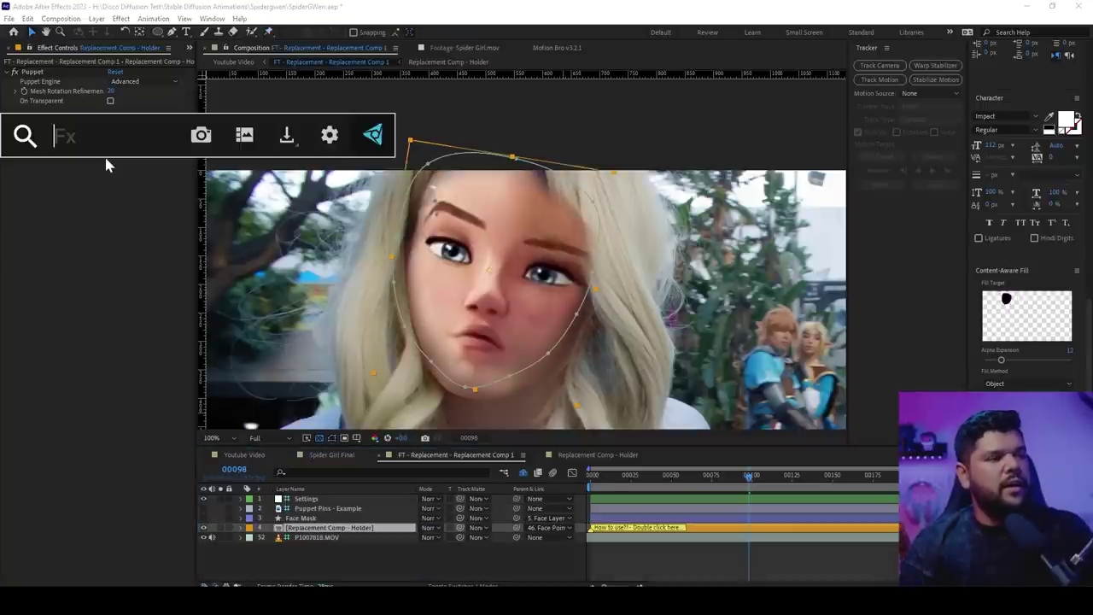
# Apply Curves and Tint effects to the Replacement Comp - Holder layer, shaping the RGB curve and tinting the face partially
pyautogui.write('cur')
pyautogui.press('Return')
pyautogui.hotkey('ctrl', 'space')
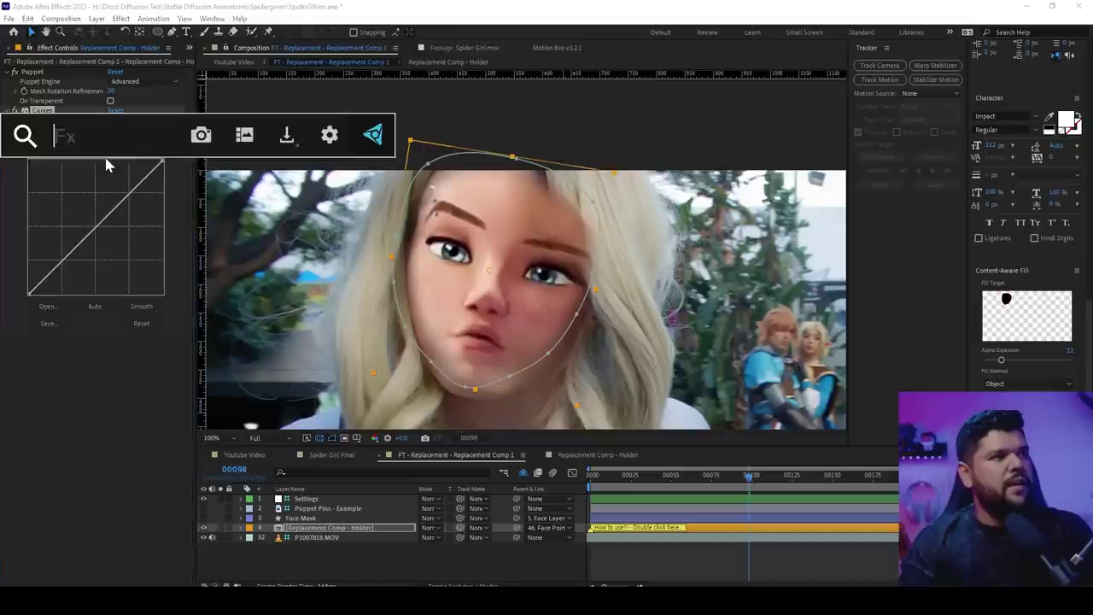
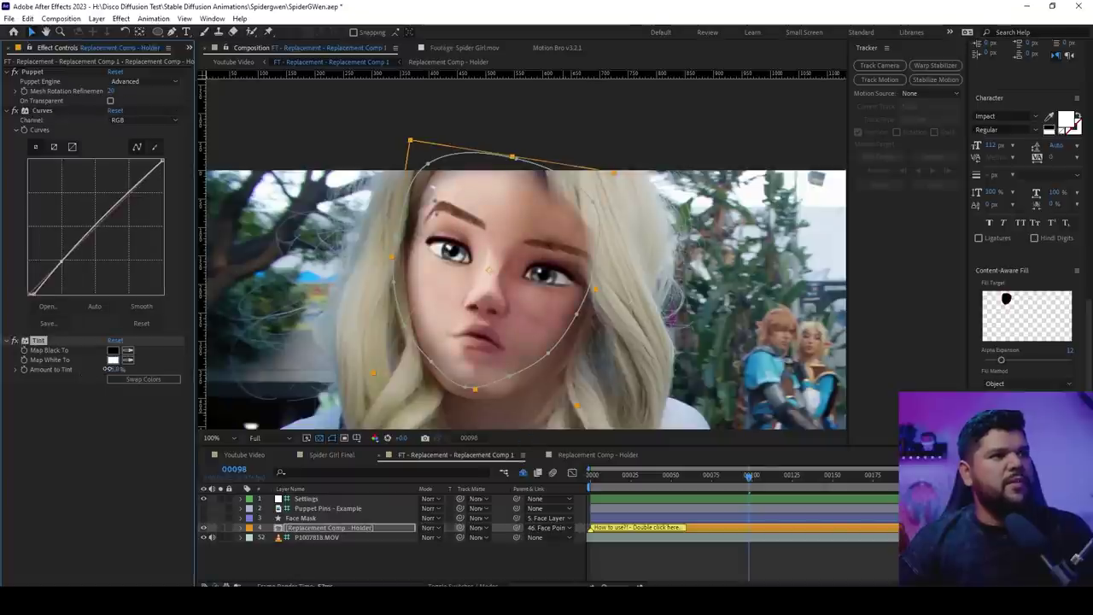
pyautogui.press(',')
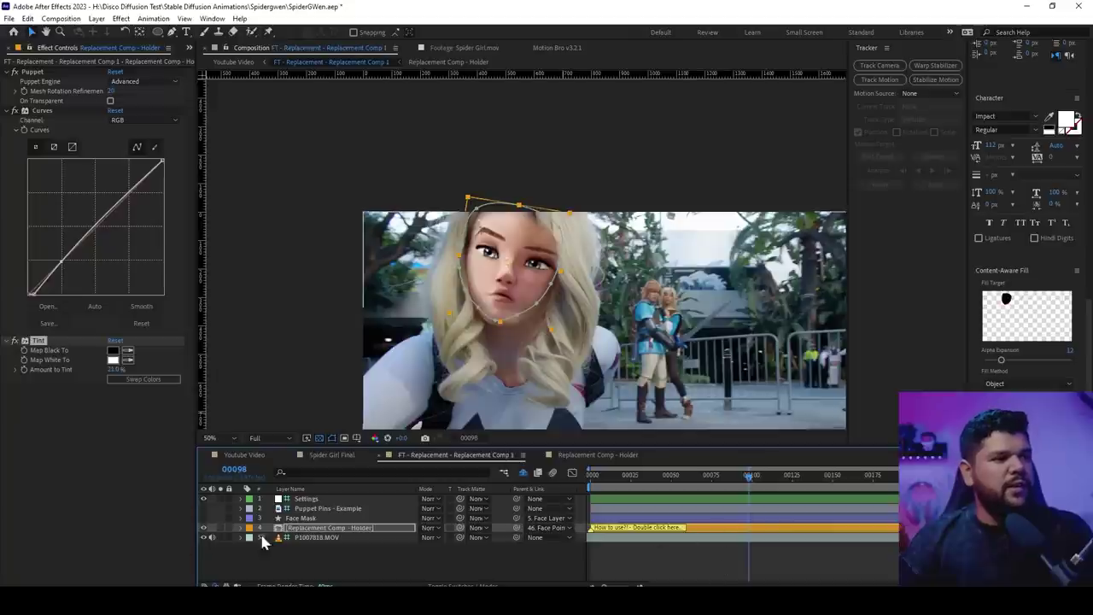
# Scale the Gwen image to 344% in the Holder composition and compare the face with the footage by toggling the Holder layer's visibility
pyautogui.doubleClick(362, 528)
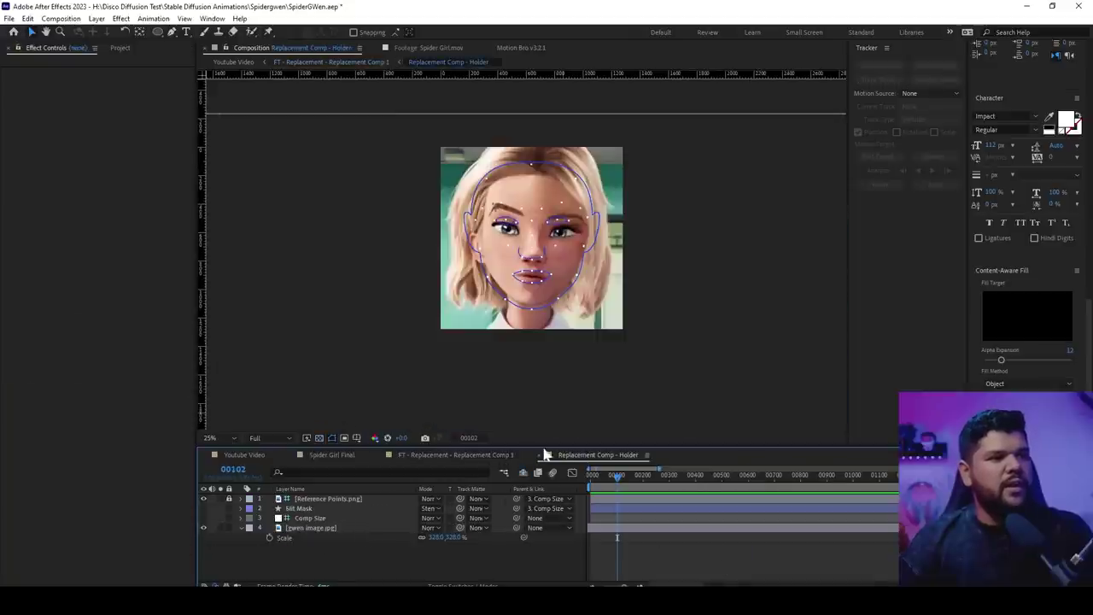
pyautogui.click(333, 529)
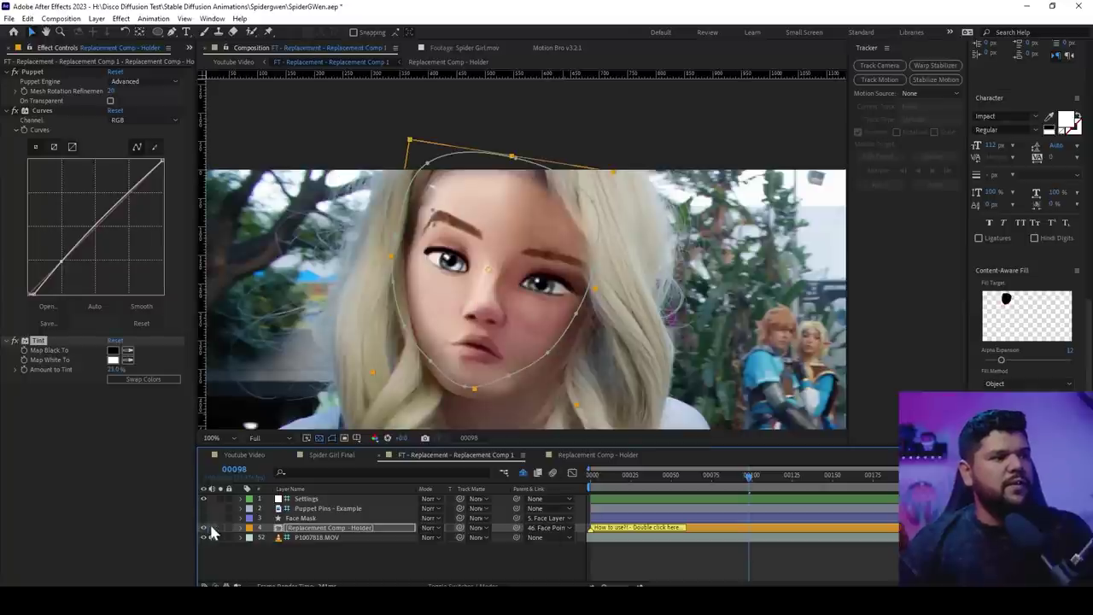
pyautogui.click(204, 528)
pyautogui.click(204, 529)
pyautogui.click(204, 528)
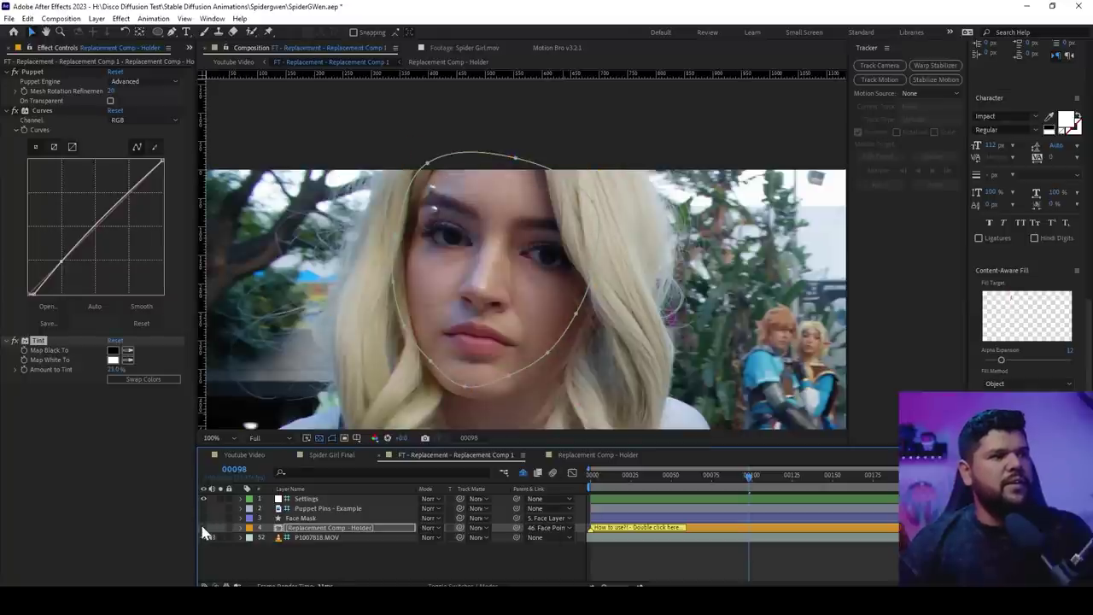
pyautogui.click(204, 528)
pyautogui.click(204, 528)
pyautogui.click(203, 527)
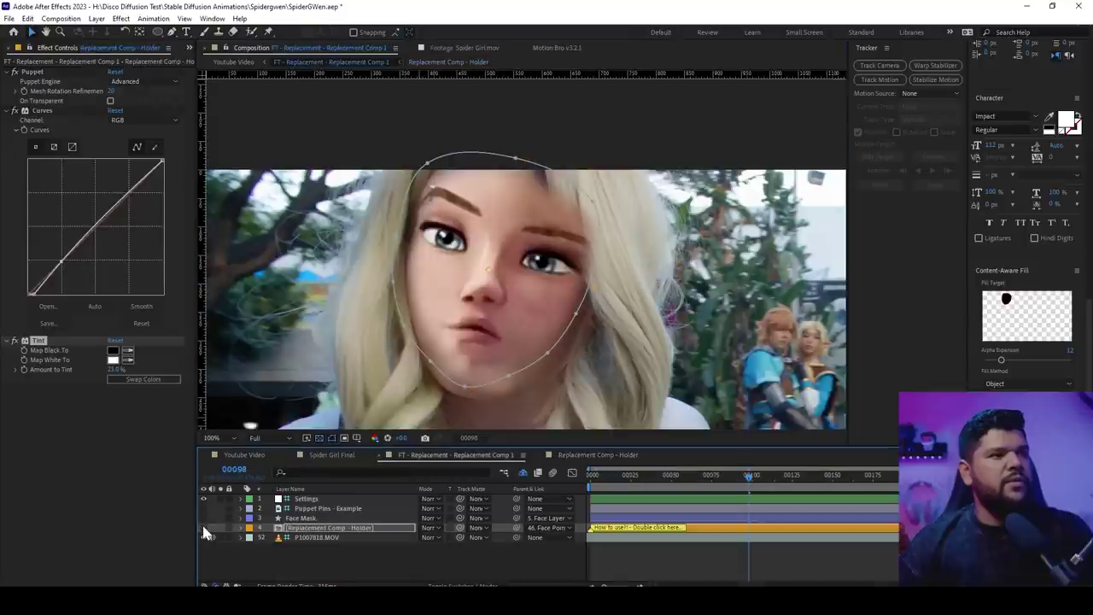
pyautogui.click(204, 528)
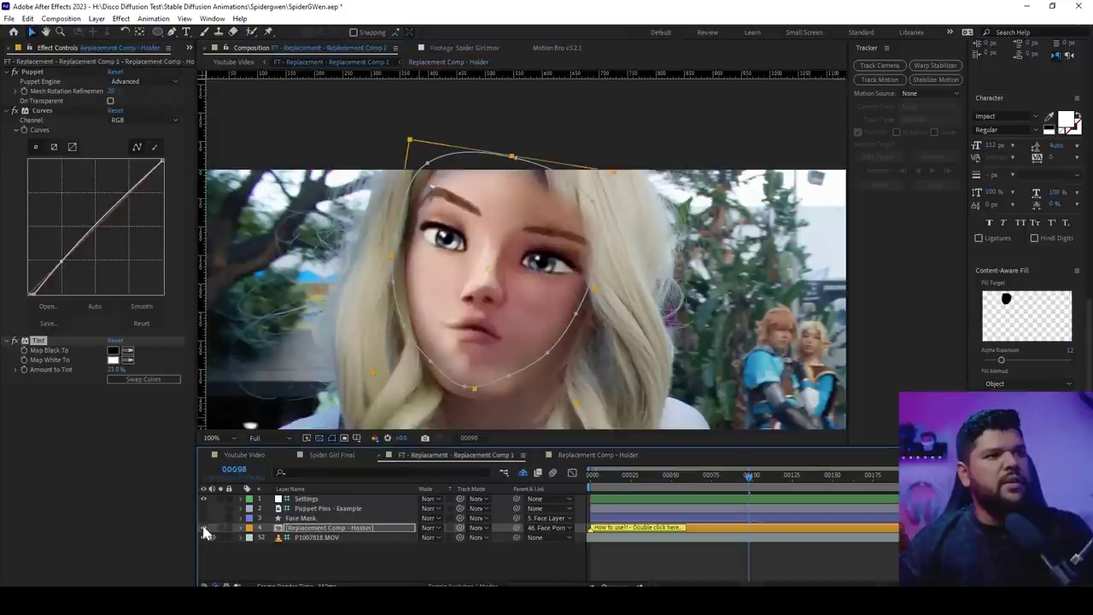
# Nudge the Gwen image slightly lower in the Holder composition and recheck its fit in the FT - Replacement comp
pyautogui.click(609, 456)
pyautogui.click(583, 285)
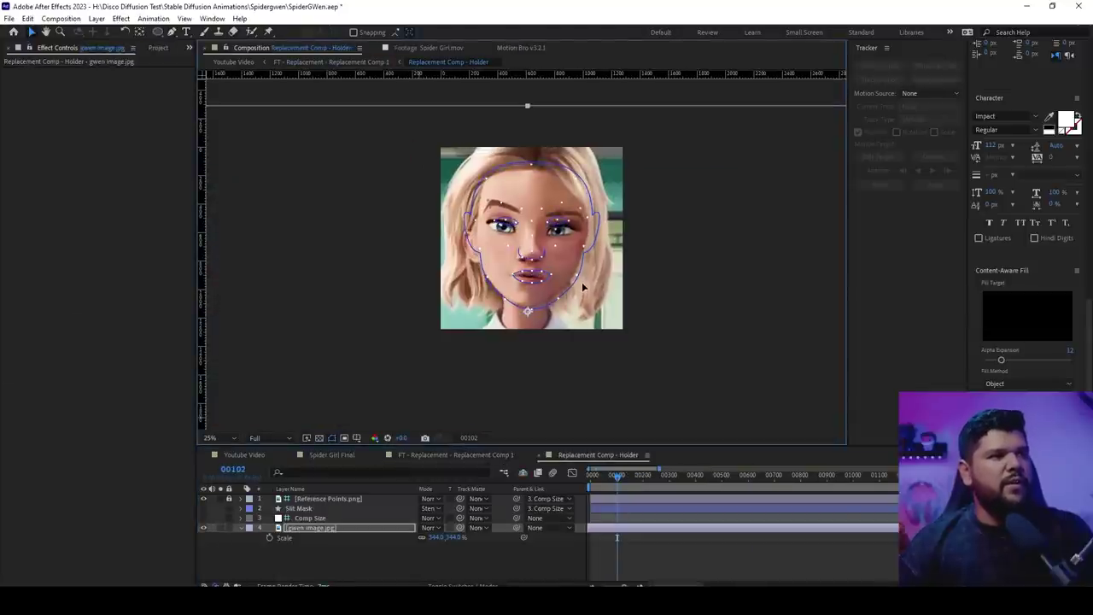
pyautogui.click(499, 454)
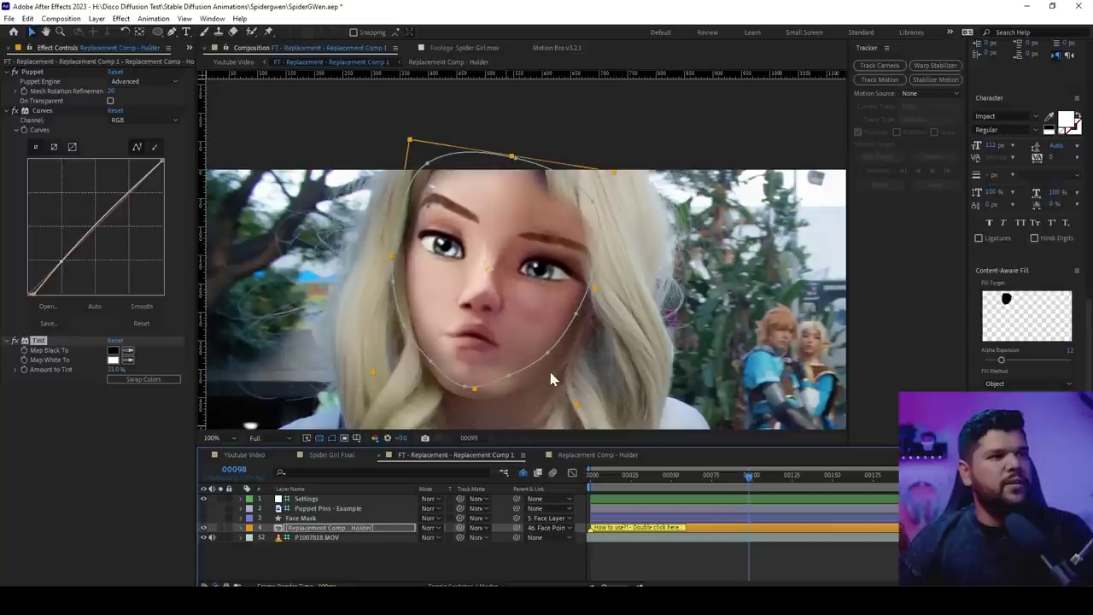
pyautogui.click(620, 454)
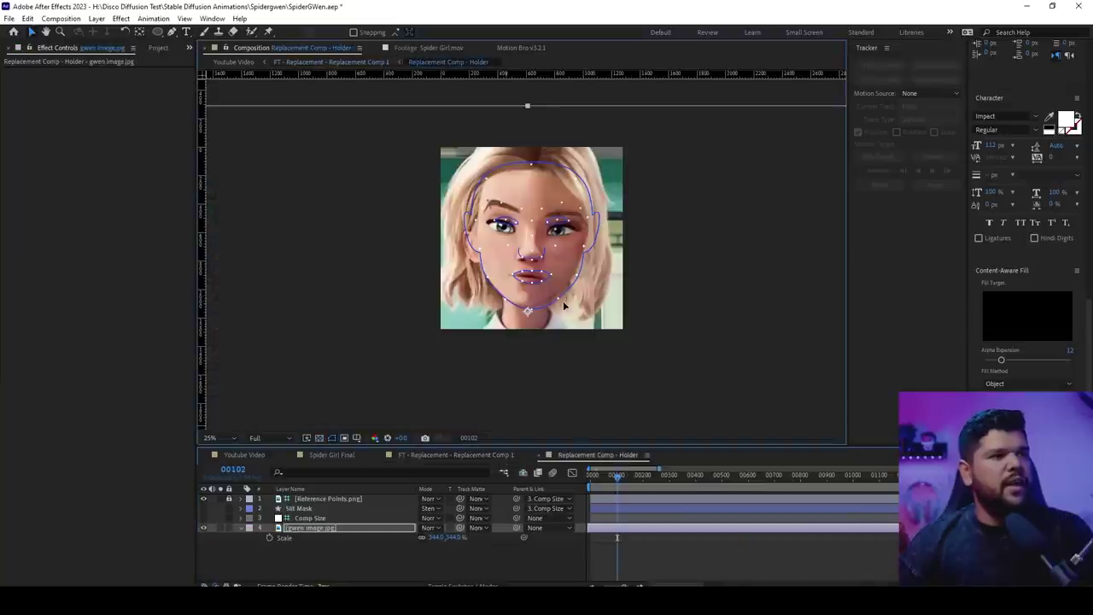
pyautogui.click(478, 455)
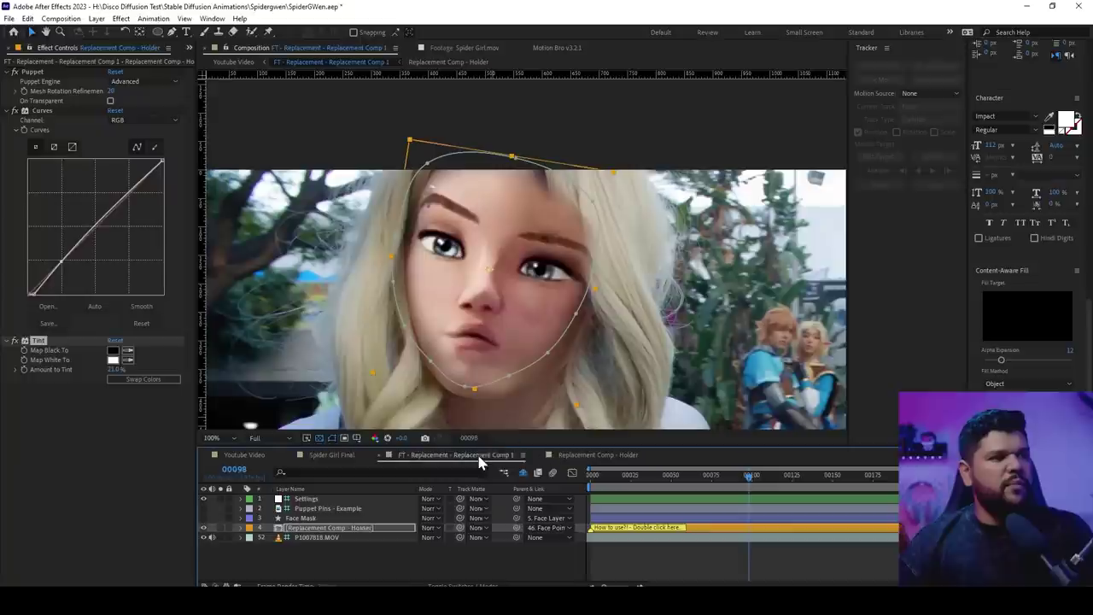
# Scrub back to frame 0 to check the blended Gwen face on the woman's head
pyautogui.scroll(-1, 570, 365)
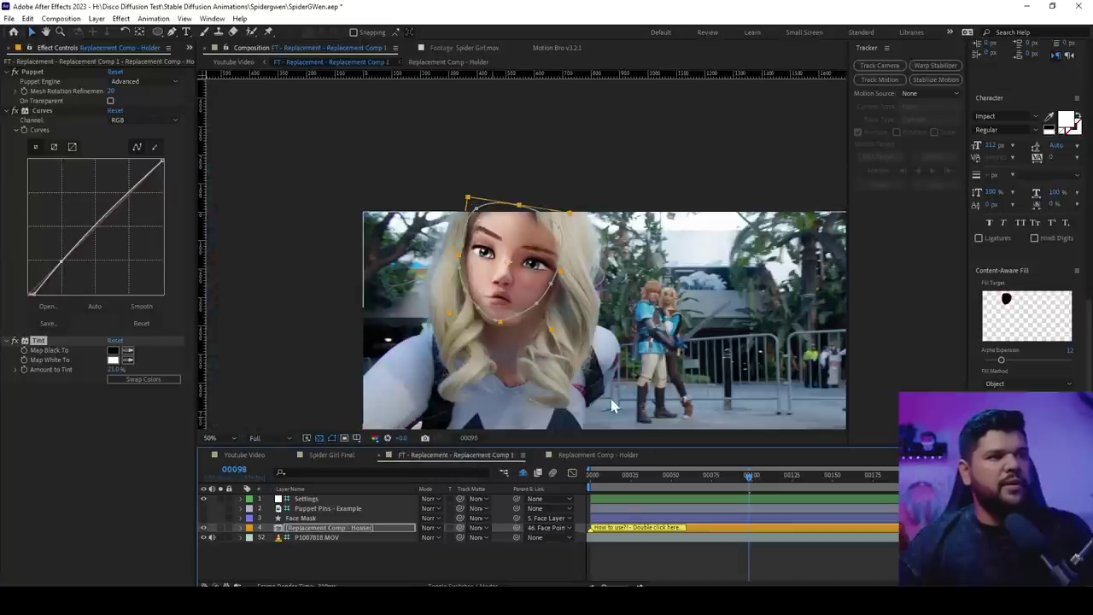
pyautogui.moveTo(687, 479); pyautogui.dragTo(644, 484)
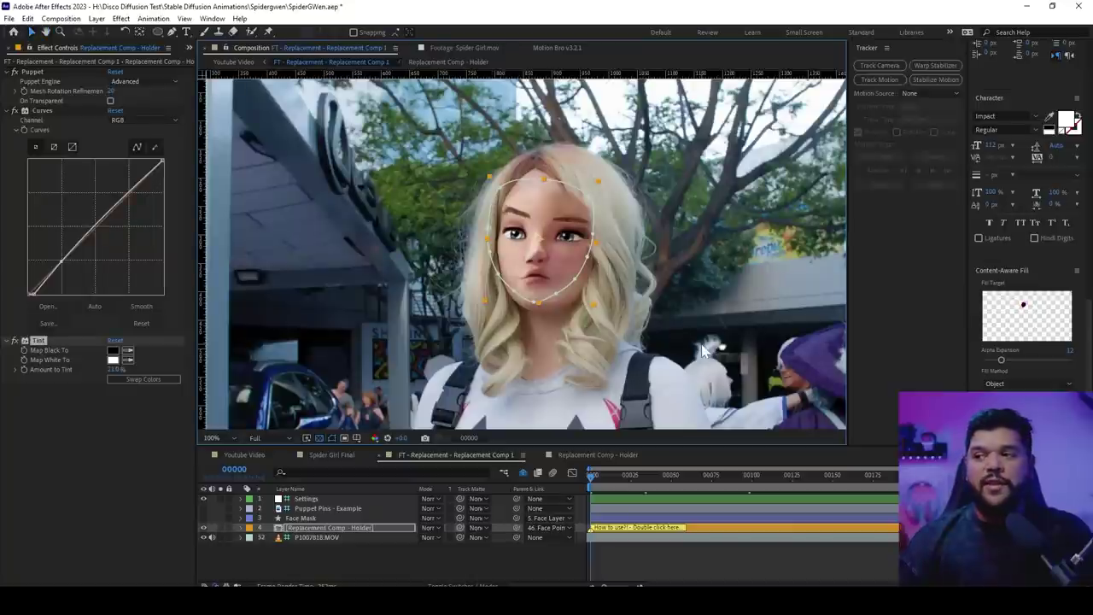
pyautogui.click(705, 559)
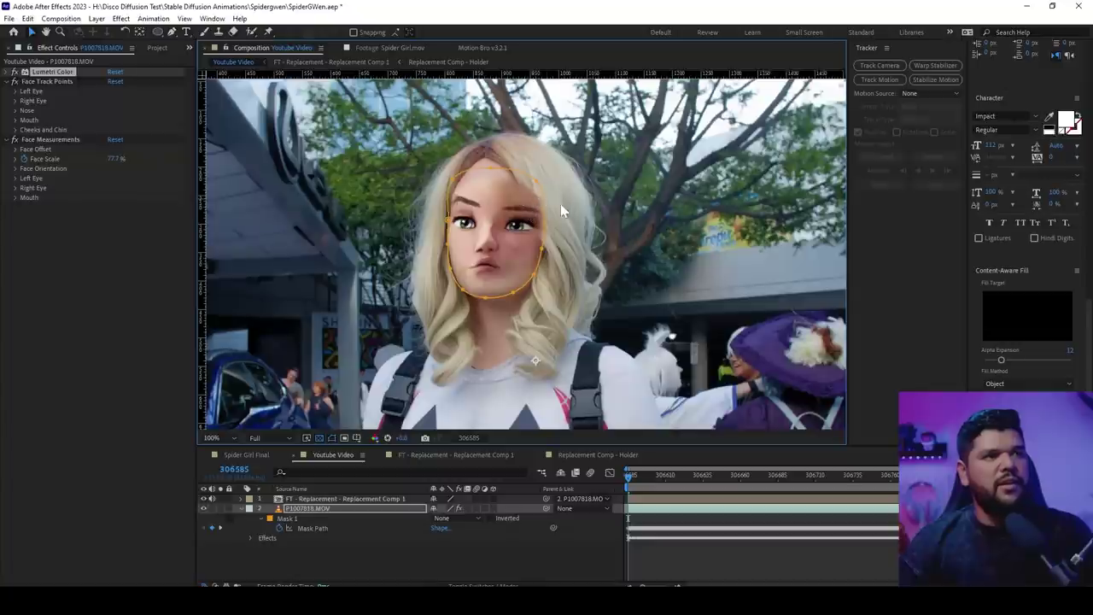
# Duplicate the P1007818.MOV layer and place the copy above the FT - Replacement Comp 1 layer
pyautogui.click(316, 508)
pyautogui.press('u')
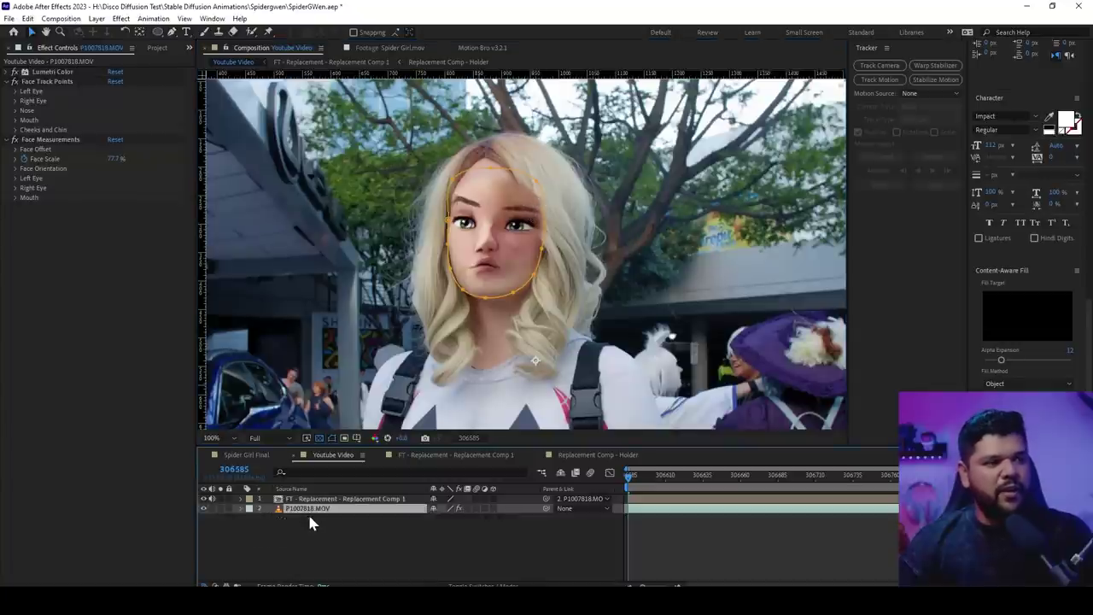
pyautogui.hotkey('ctrl', 'd')
pyautogui.moveTo(310, 517); pyautogui.dragTo(319, 500)
# Roto Brush the blonde hair over the crown and around both sides of the forehead on the duplicated footage layer
pyautogui.doubleClick(571, 175)
pyautogui.scroll(1, 588, 180)
pyautogui.moveTo(588, 180)
pyautogui.mouseDown()
pyautogui.moveTo(564, 439)
pyautogui.moveTo(454, 183)
pyautogui.mouseUp()
pyautogui.hotkey('alt', 'w')
pyautogui.moveTo(502, 229)
pyautogui.mouseDown()
pyautogui.moveTo(504, 278)
pyautogui.moveTo(531, 314)
pyautogui.mouseUp()
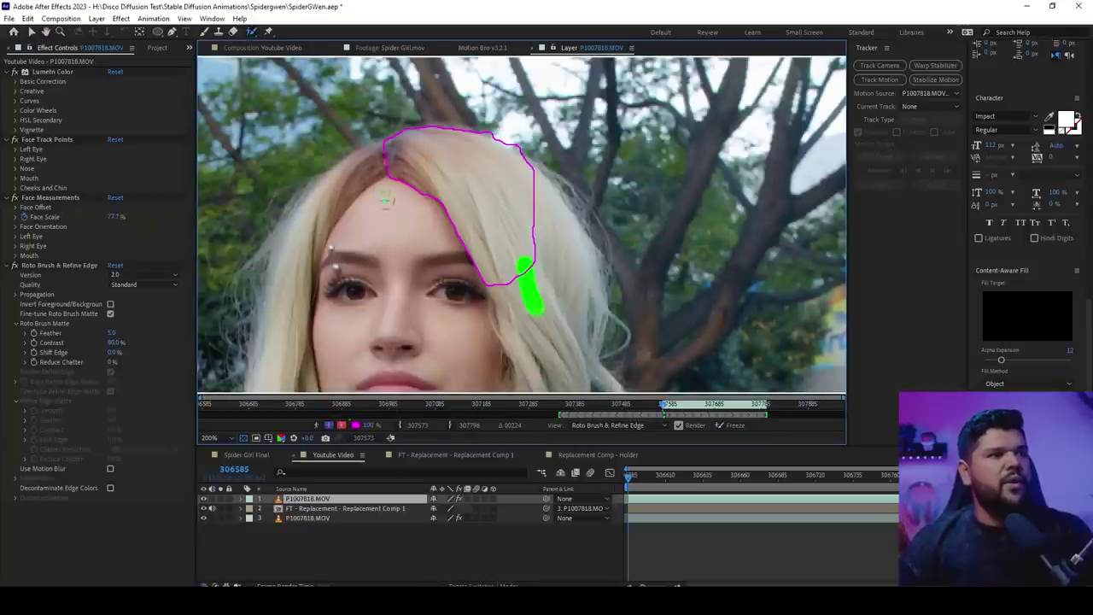
pyautogui.moveTo(386, 160)
pyautogui.mouseDown()
pyautogui.moveTo(341, 183)
pyautogui.moveTo(301, 226)
pyautogui.moveTo(295, 258)
pyautogui.mouseUp()
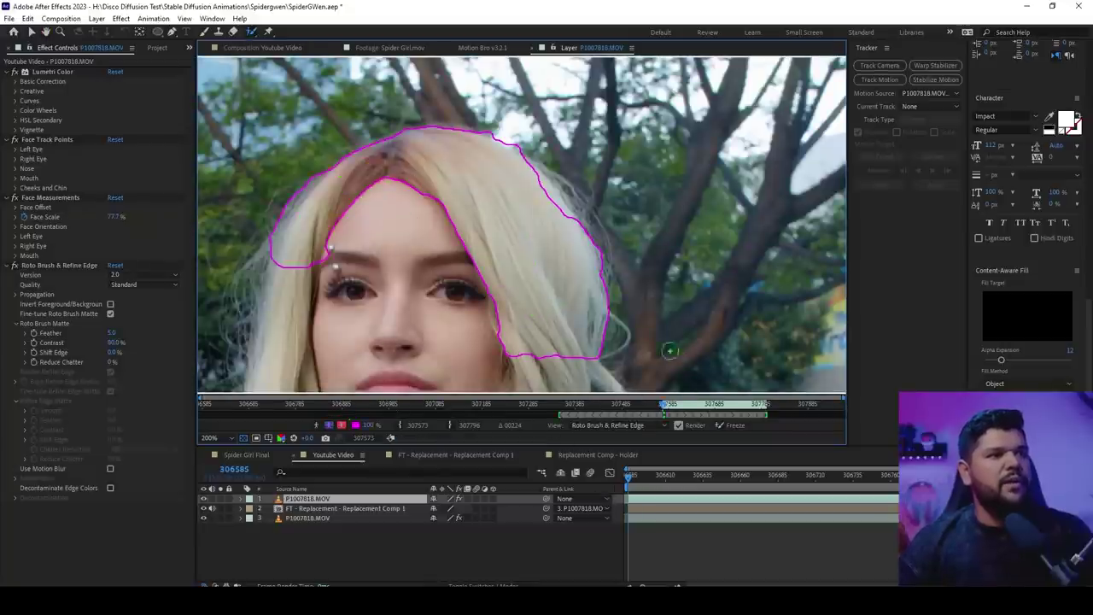
pyautogui.press('\\')
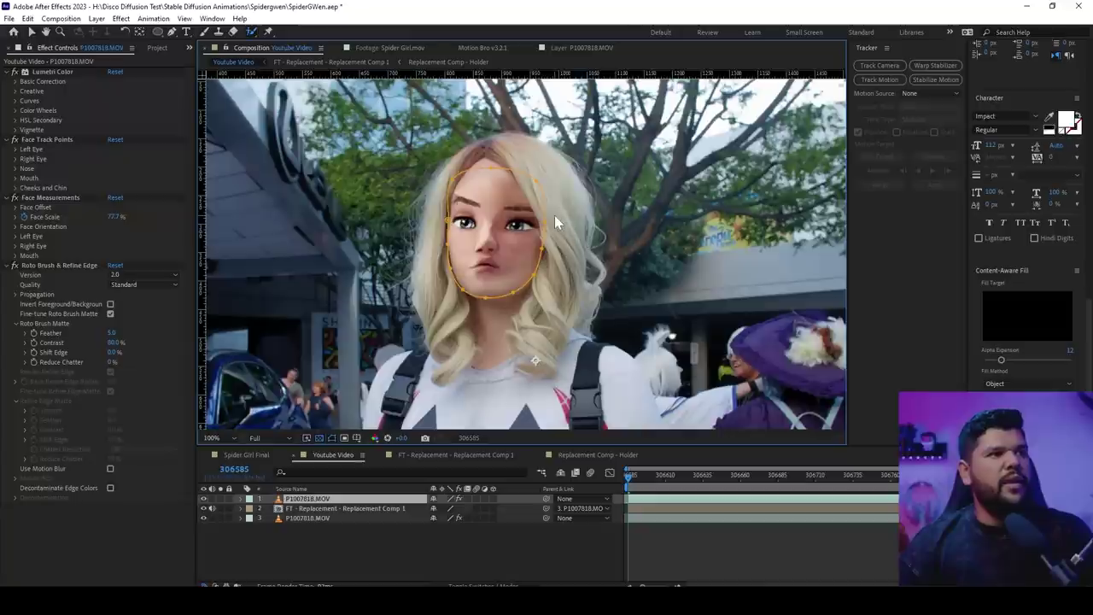
pyautogui.click(689, 568)
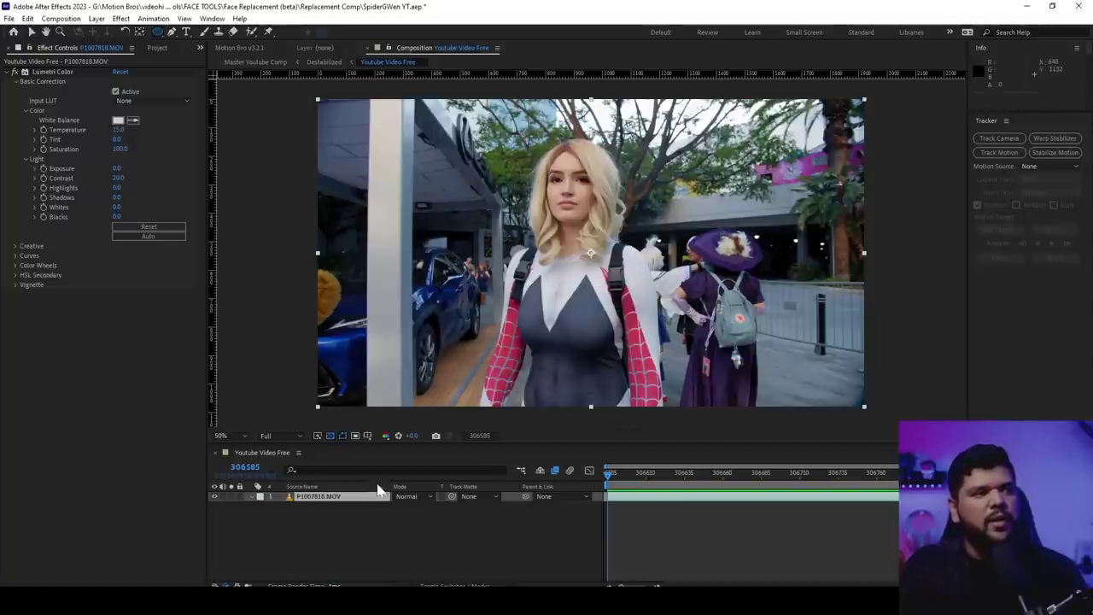
# Draw an elliptical mask around the woman's head on P1007818.MOV in the Youtube Video Free composition and set its mode to None
pyautogui.click(157, 31)
pyautogui.moveTo(518, 136); pyautogui.dragTo(635, 270)
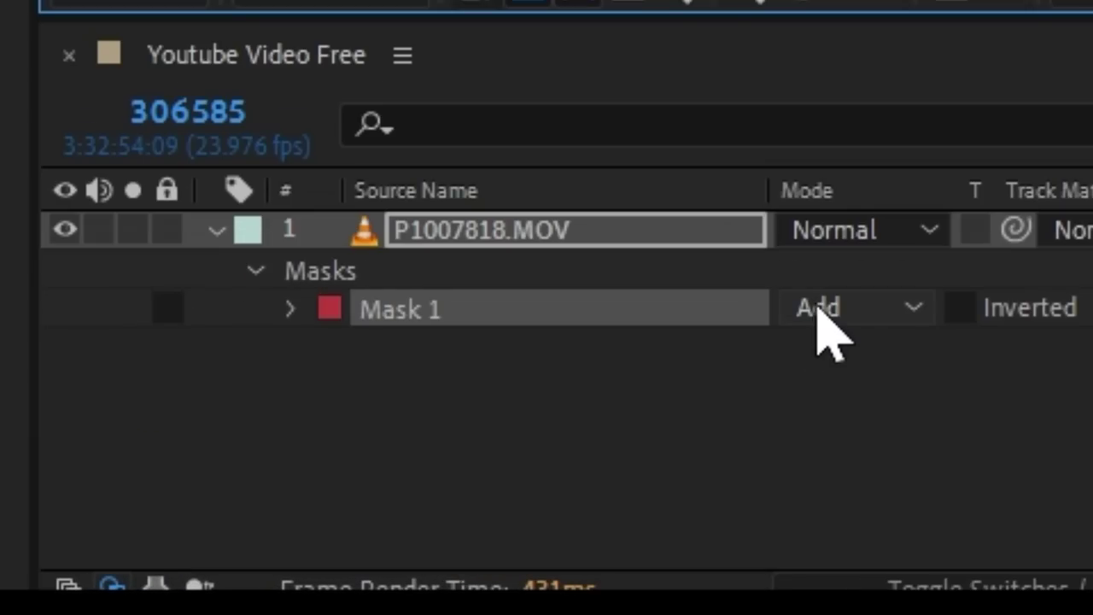
pyautogui.click(402, 516)
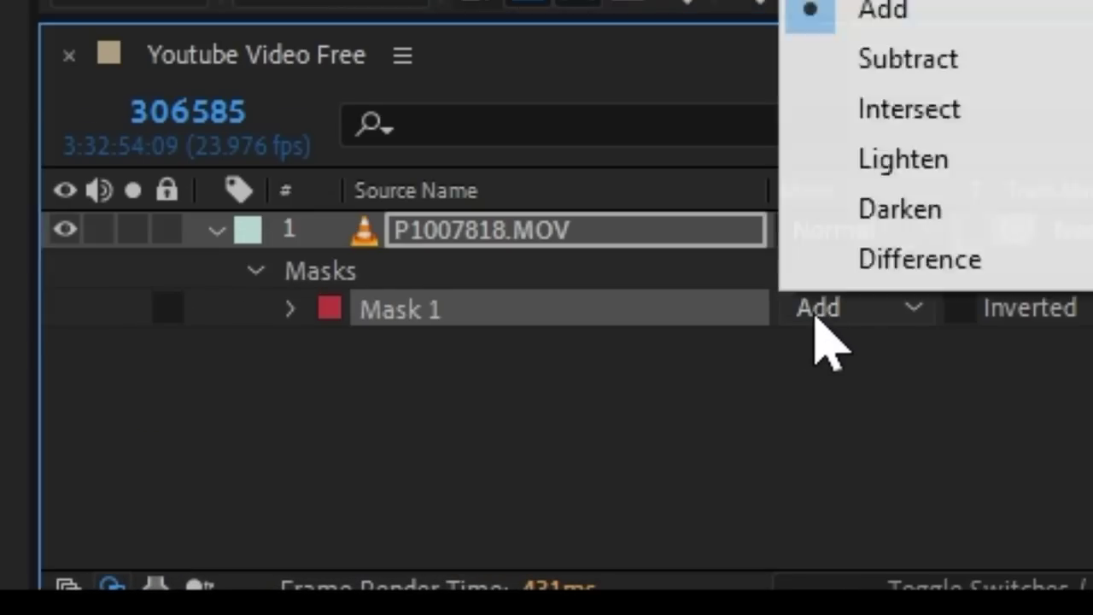
pyautogui.click(671, 88)
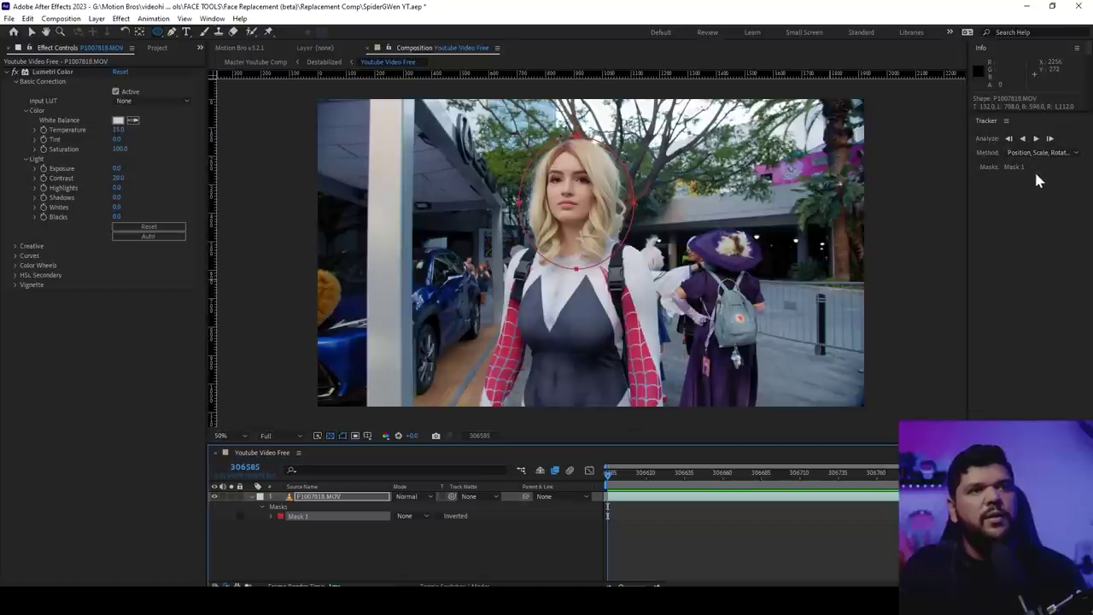
# Track the head mask forward using the Face Tracking (Detailed Features) method
pyautogui.click(1028, 152)
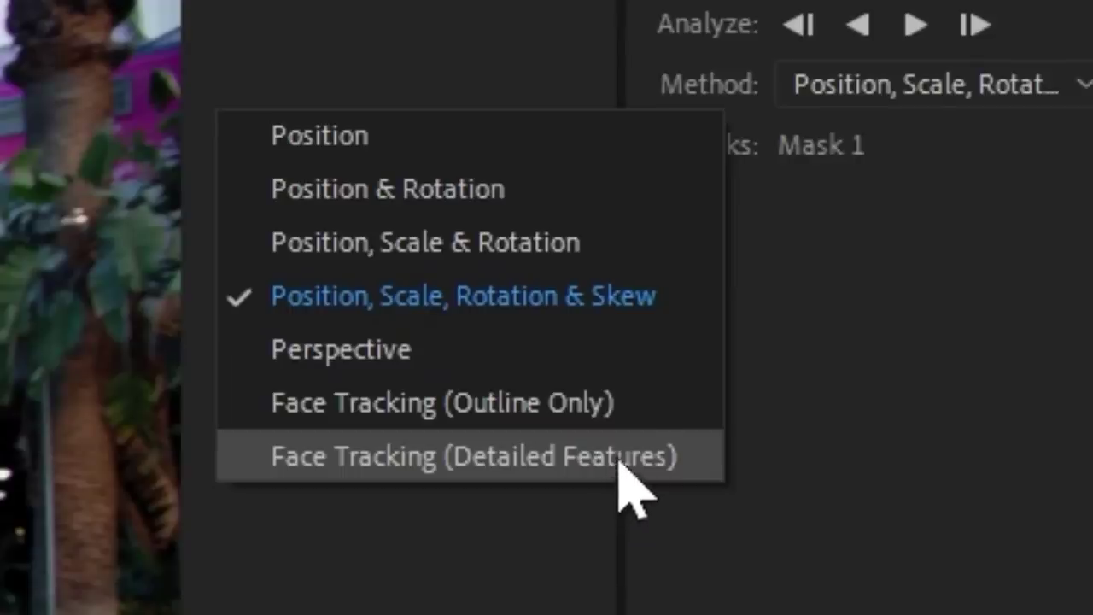
pyautogui.click(618, 458)
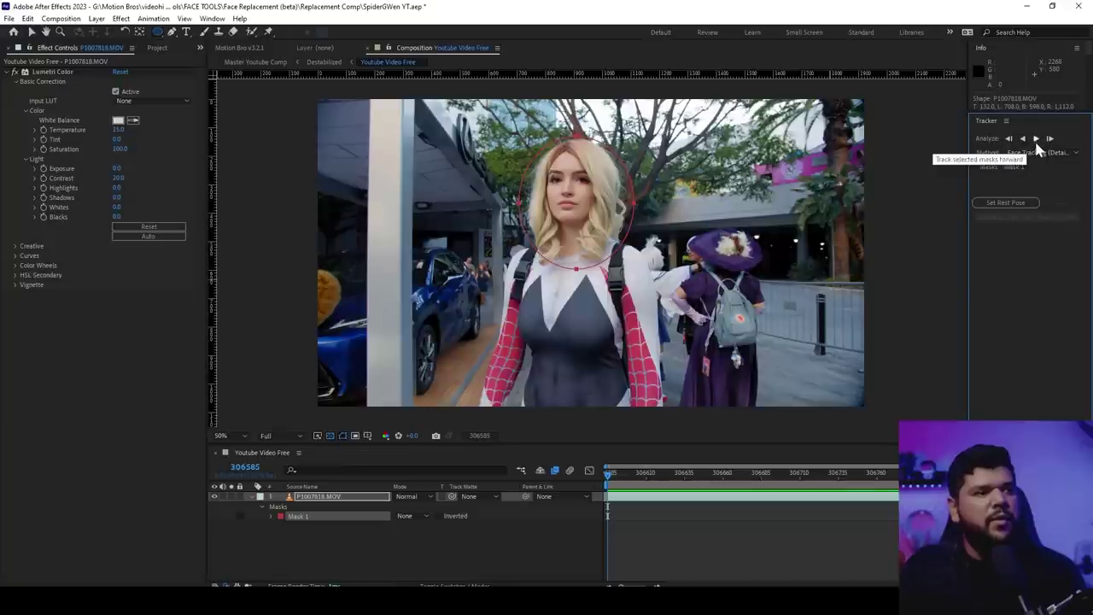
pyautogui.click(1037, 141)
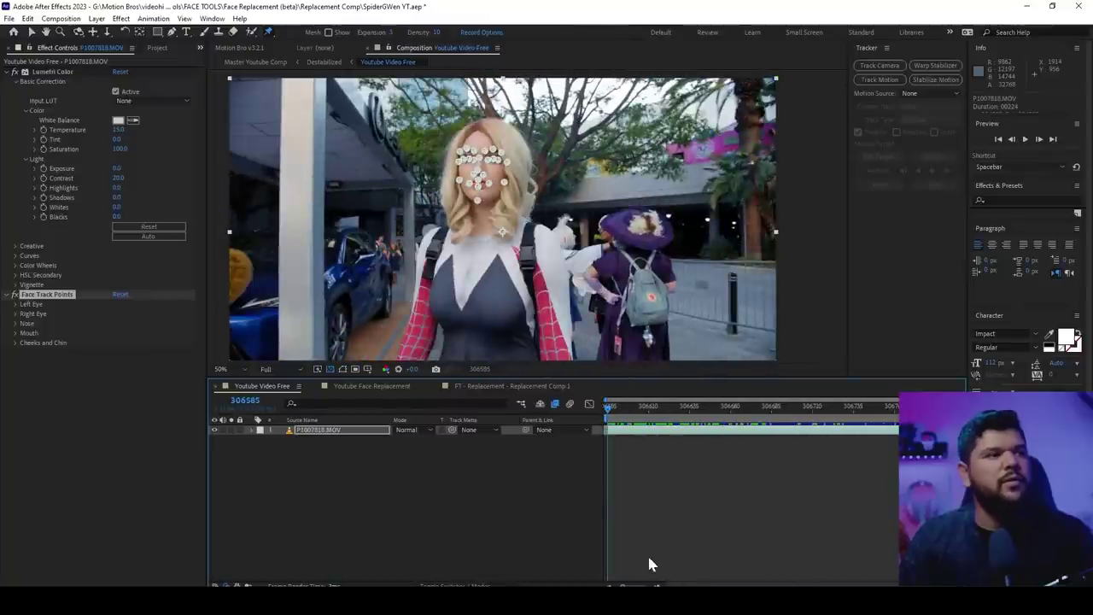
# Add gwen image.jpg above the footage layer and position Gwen's head over the woman's head
pyautogui.click(157, 47)
pyautogui.moveTo(60, 215); pyautogui.dragTo(590, 426)
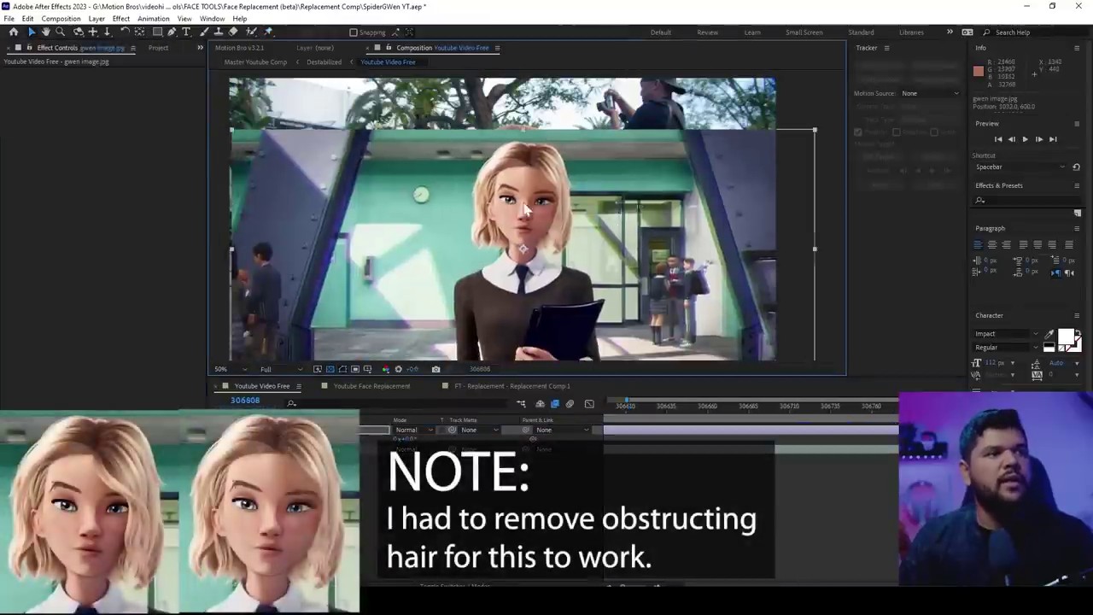
pyautogui.moveTo(538, 173); pyautogui.dragTo(546, 278)
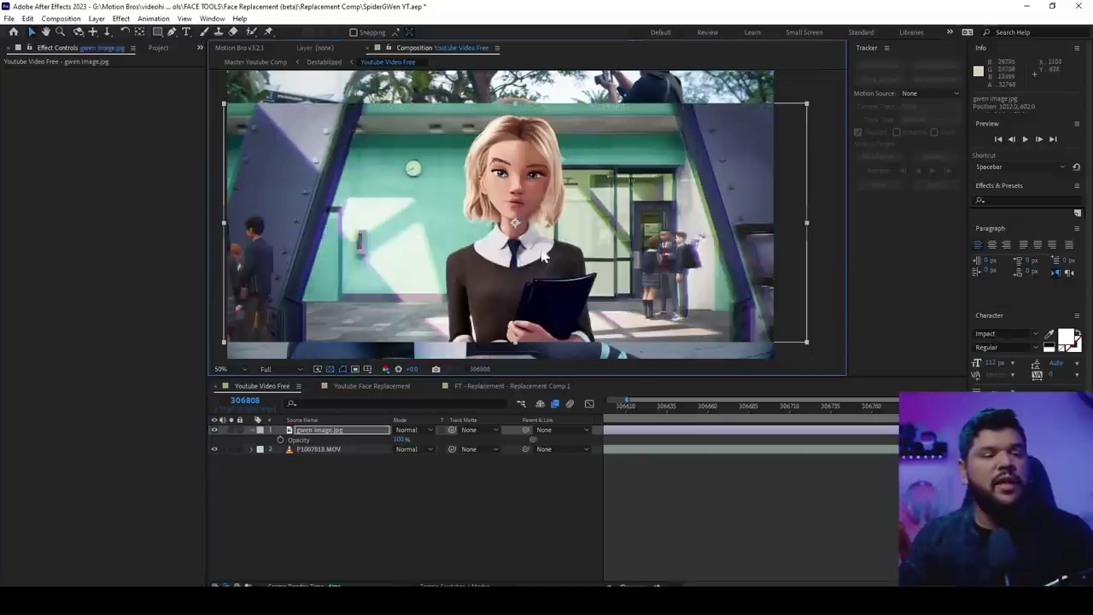
# Lower the Gwen image's opacity and move and rotate it clockwise to align Gwen's face with the woman's tilted face
pyautogui.moveTo(408, 438); pyautogui.dragTo(349, 440)
pyautogui.press('t')
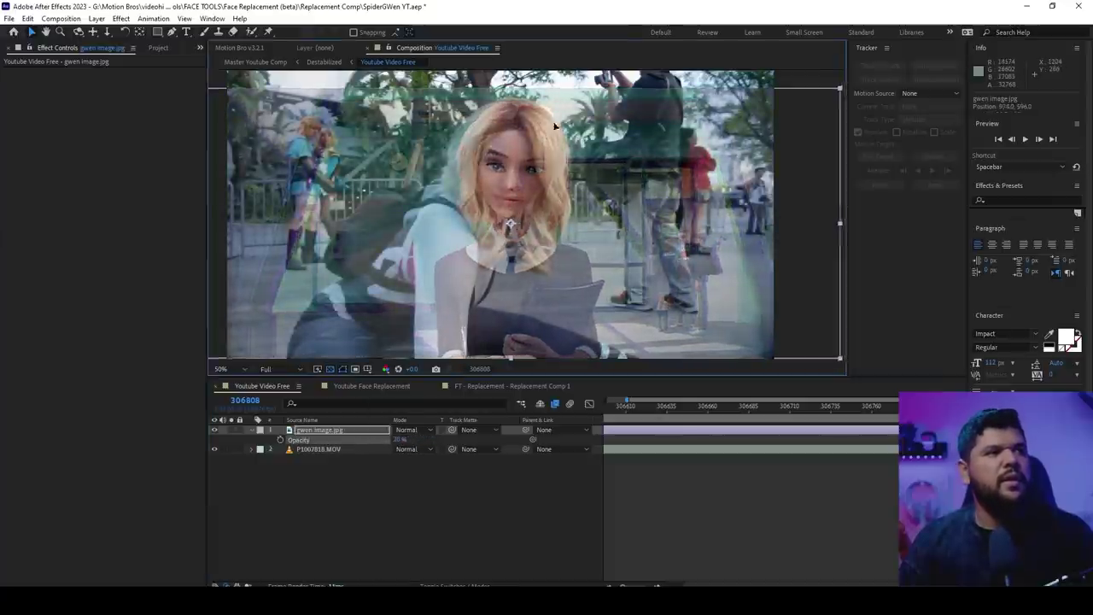
pyautogui.scroll(4, 558, 201)
pyautogui.scroll(-1, 558, 195)
pyautogui.moveTo(535, 96); pyautogui.dragTo(563, 113)
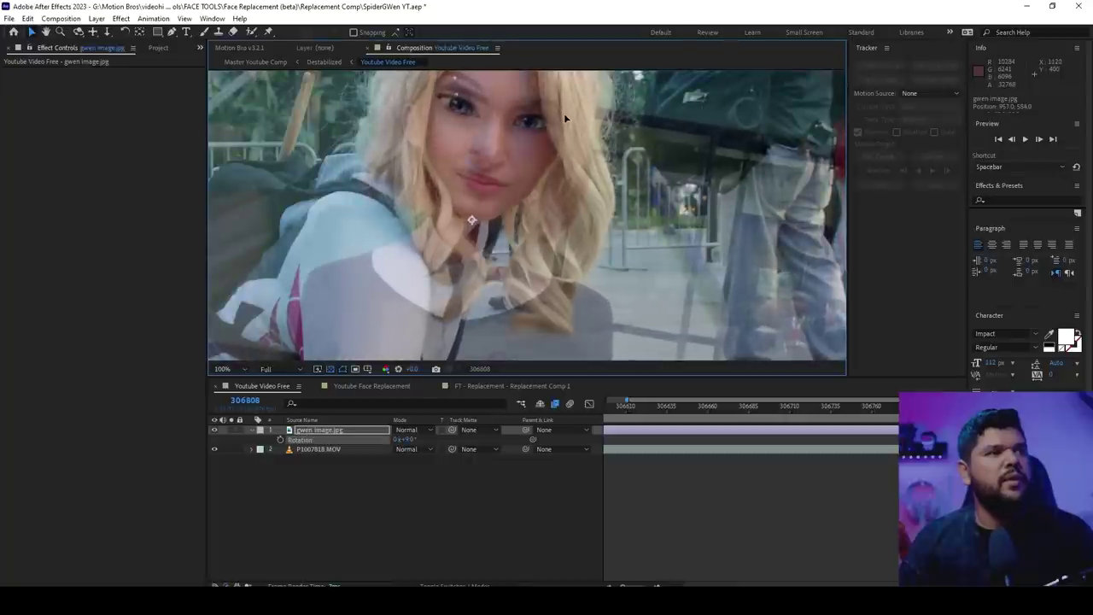
pyautogui.press('r')
pyautogui.moveTo(408, 439); pyautogui.dragTo(394, 439)
pyautogui.moveTo(534, 177)
pyautogui.mouseDown()
pyautogui.moveTo(537, 157)
pyautogui.moveTo(534, 182)
pyautogui.mouseUp()
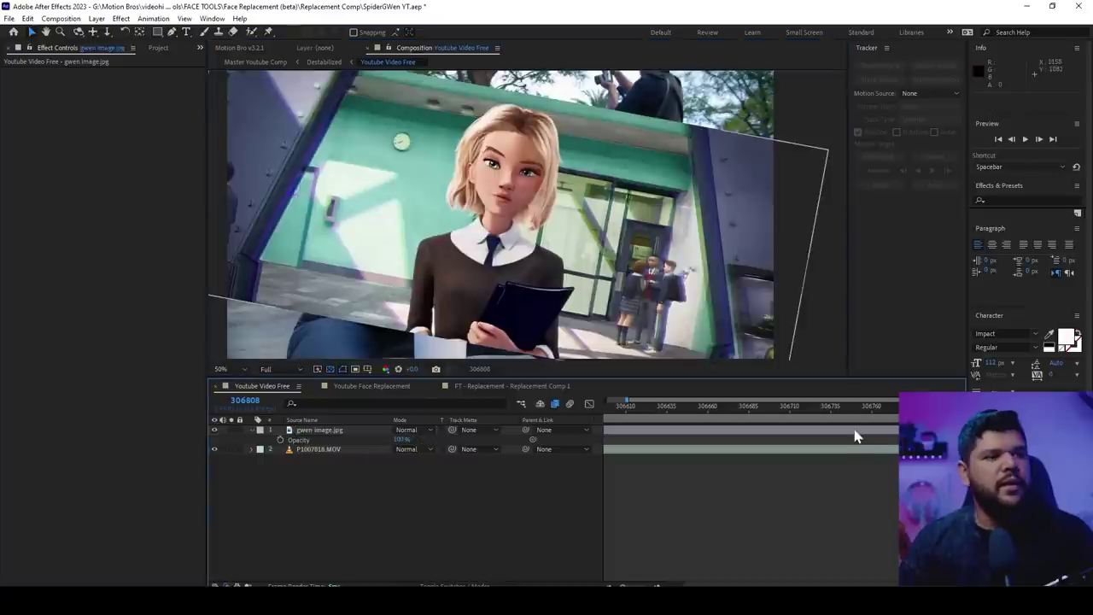
# Pre-compose the Gwen image layer as "Gwen Face", moving all attributes into the new composition
pyautogui.click(855, 432)
pyautogui.rightClick(910, 431)
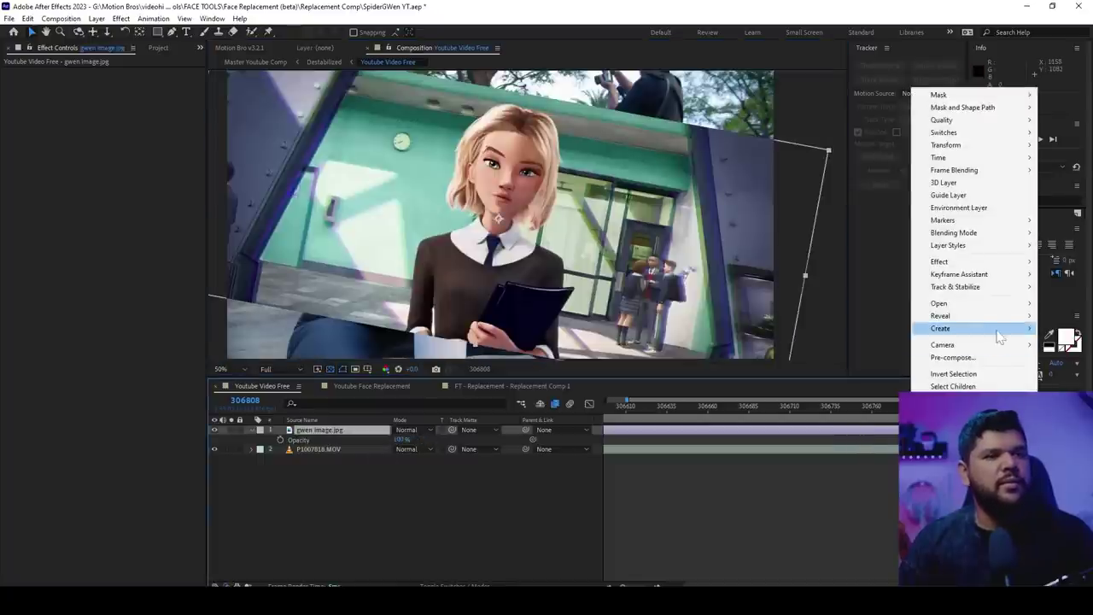
pyautogui.click(987, 359)
pyautogui.write('Gwen Fac')
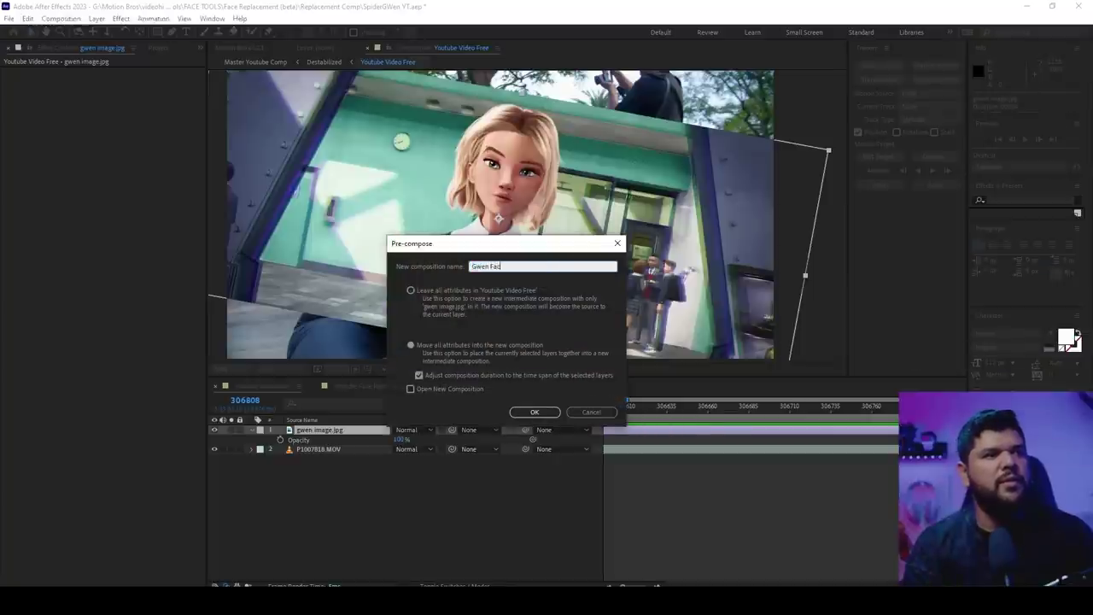
pyautogui.write('e')
pyautogui.press('Return')
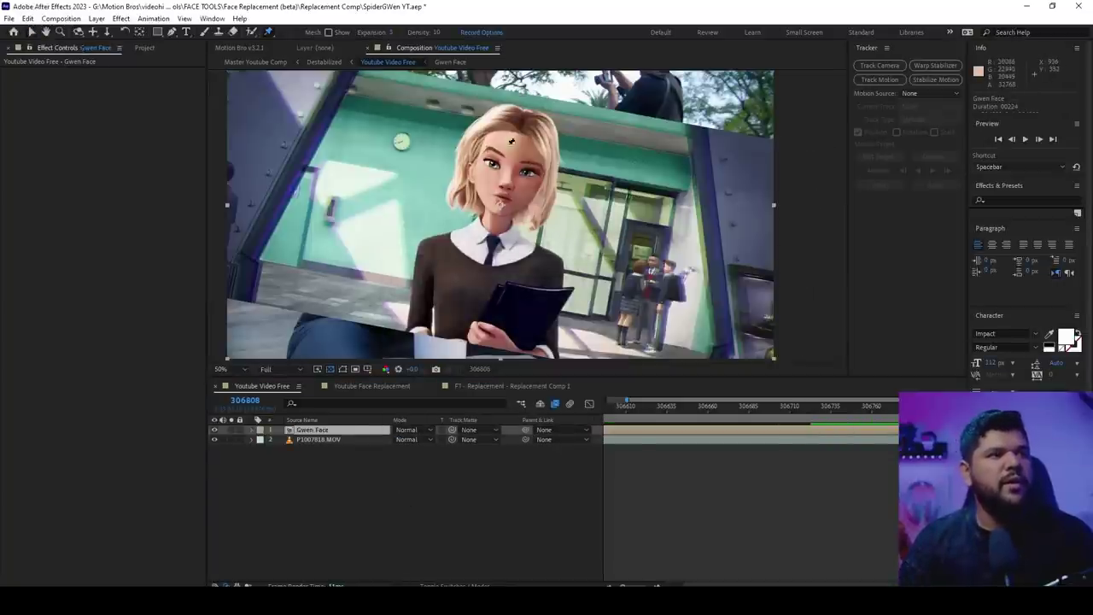
# Display the footage layer's Face Track Points over Gwen's face and examine how they line up with her features
pyautogui.click(321, 439)
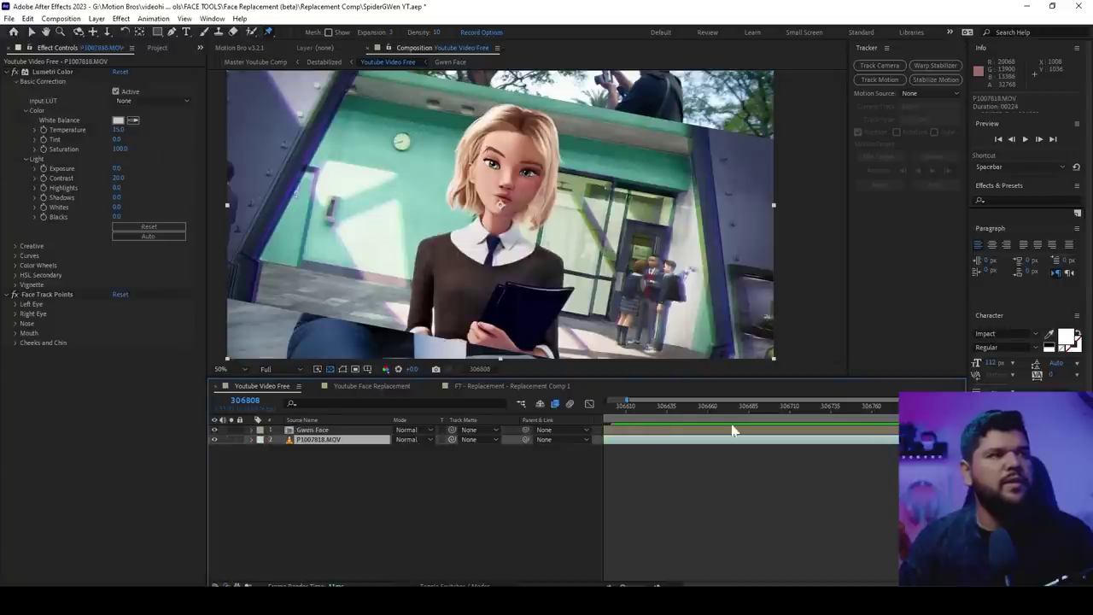
pyautogui.click(48, 296)
pyautogui.scroll(5, 623, 342)
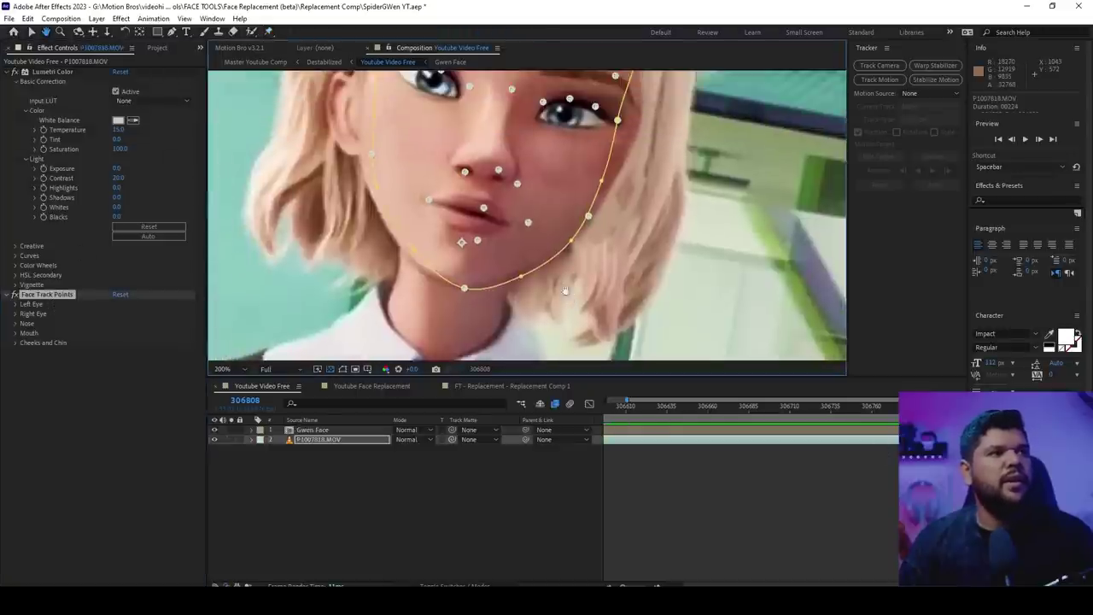
pyautogui.scroll(-1, 596, 227)
pyautogui.scroll(1, 597, 236)
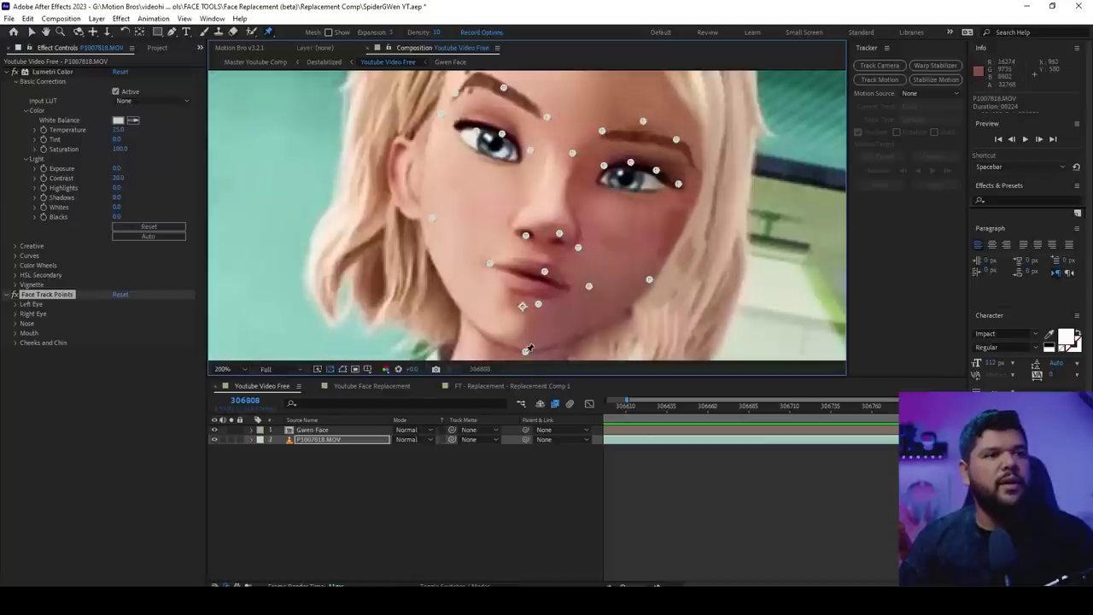
pyautogui.scroll(-3, 529, 348)
pyautogui.scroll(3, 530, 346)
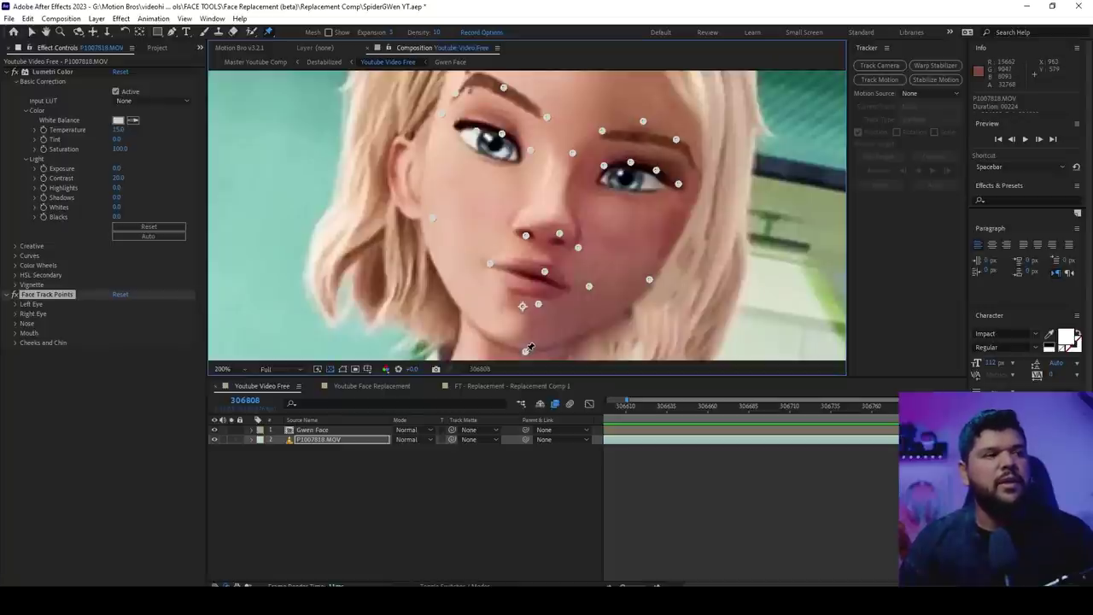
pyautogui.scroll(-1, 529, 346)
# Copy the Face Track Points effect from P1007818.MOV to the Gwen Face layer at the first frame, 306585
pyautogui.click(72, 295)
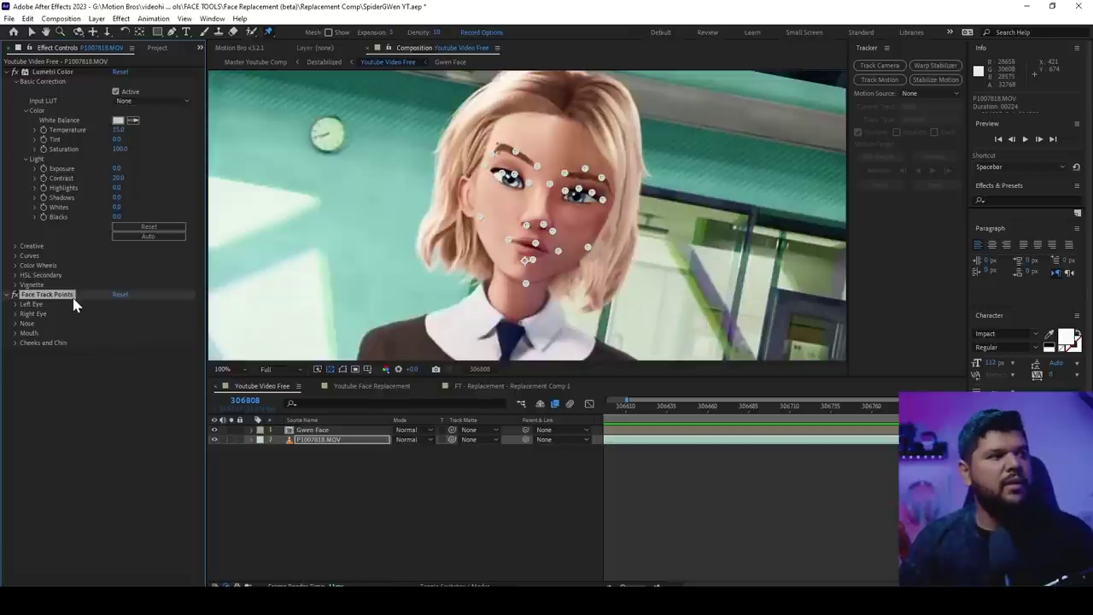
pyautogui.moveTo(627, 399); pyautogui.dragTo(605, 399)
pyautogui.moveTo(732, 413); pyautogui.dragTo(578, 419)
pyautogui.click(619, 431)
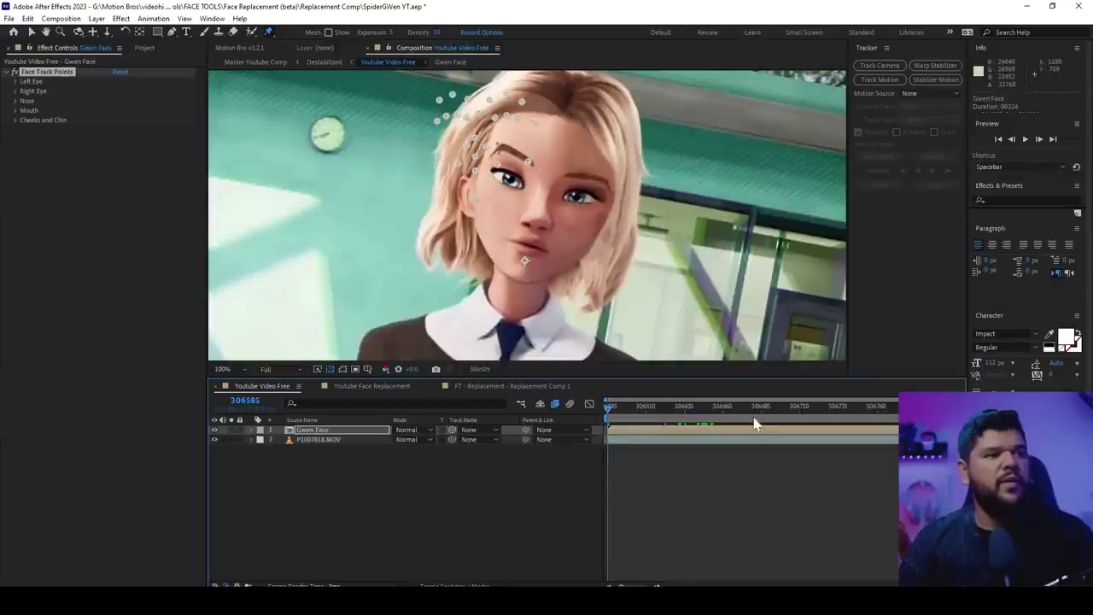
# At frame 306808, place Puppet pins on the Gwen Face layer at the chin and ear-side cheek track points
pyautogui.moveTo(612, 411); pyautogui.dragTo(950, 426)
pyautogui.scroll(1, 525, 215)
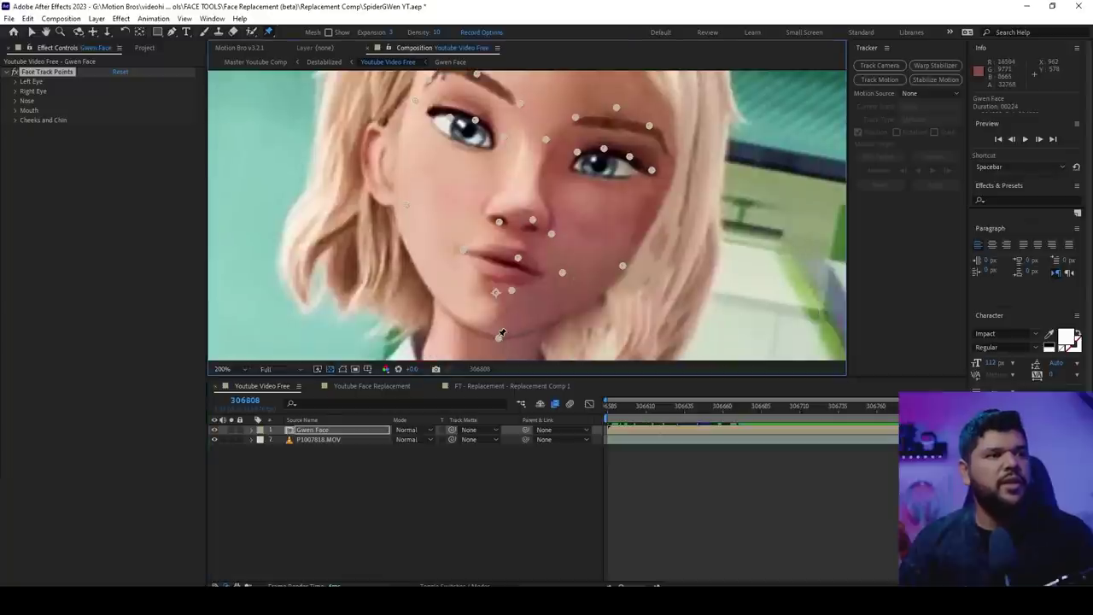
pyautogui.click(497, 337)
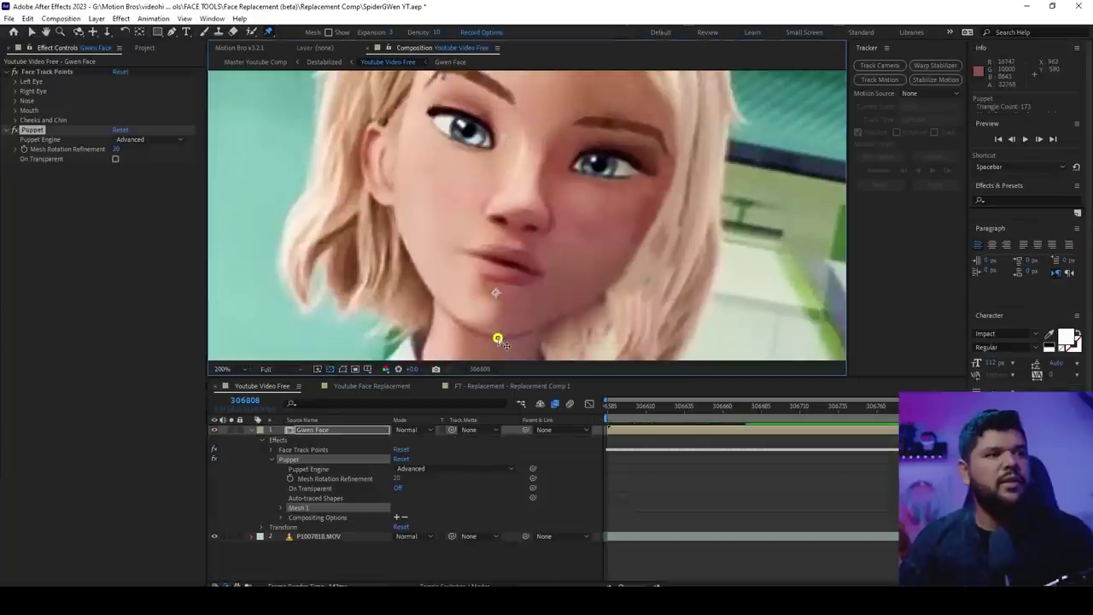
pyautogui.click(41, 72)
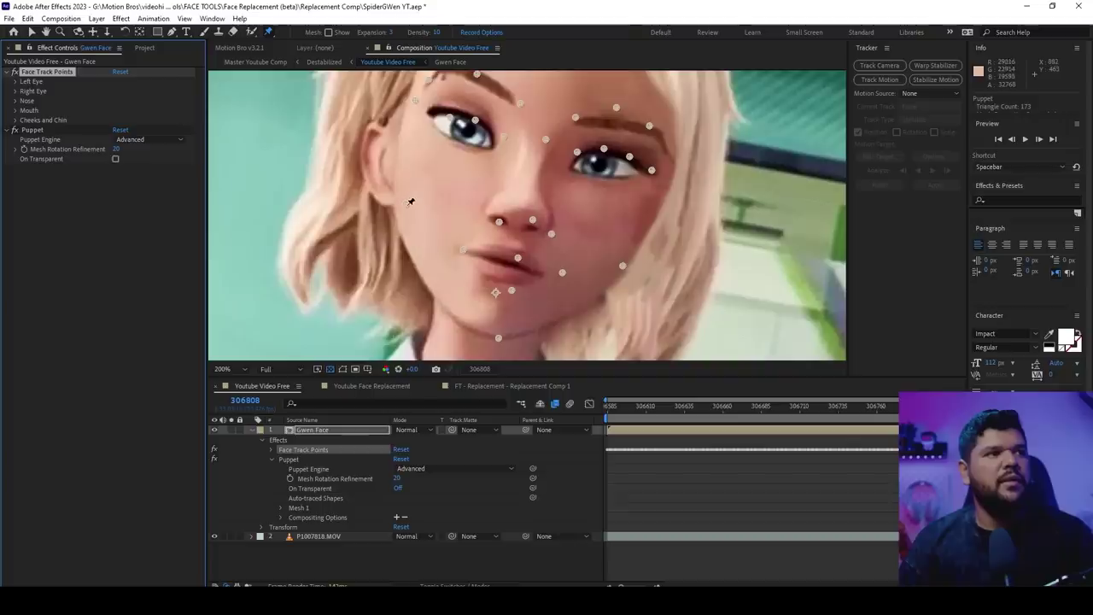
pyautogui.click(407, 206)
# Add Puppet pins at the ear-side temple, opposite cheek and far outer eye corner, using the Face Track Points as guides
pyautogui.click(51, 73)
pyautogui.click(47, 71)
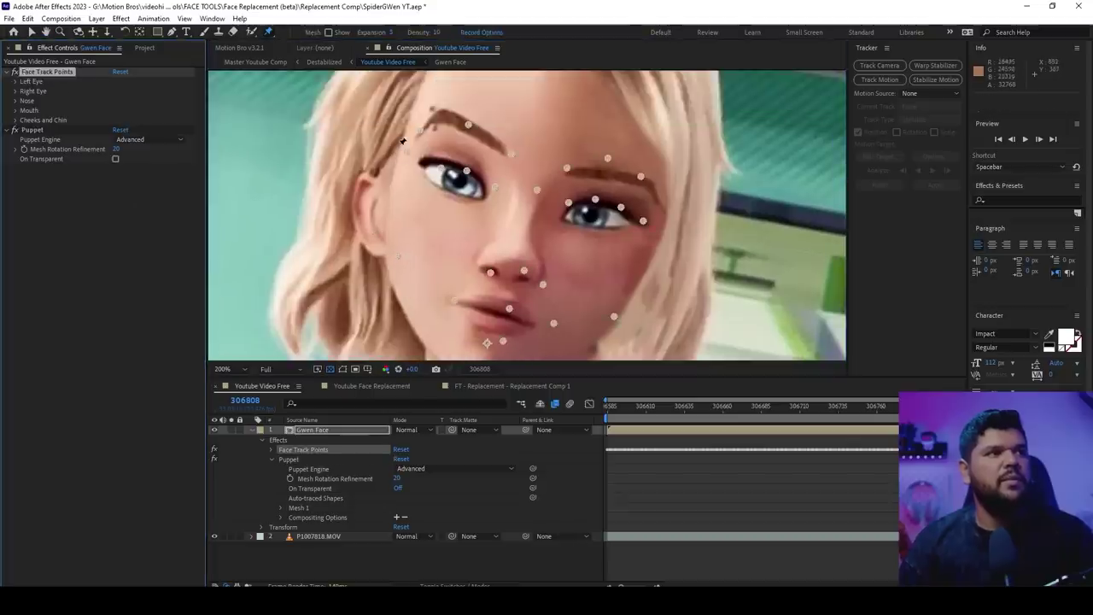
pyautogui.click(407, 149)
pyautogui.click(63, 76)
pyautogui.click(646, 220)
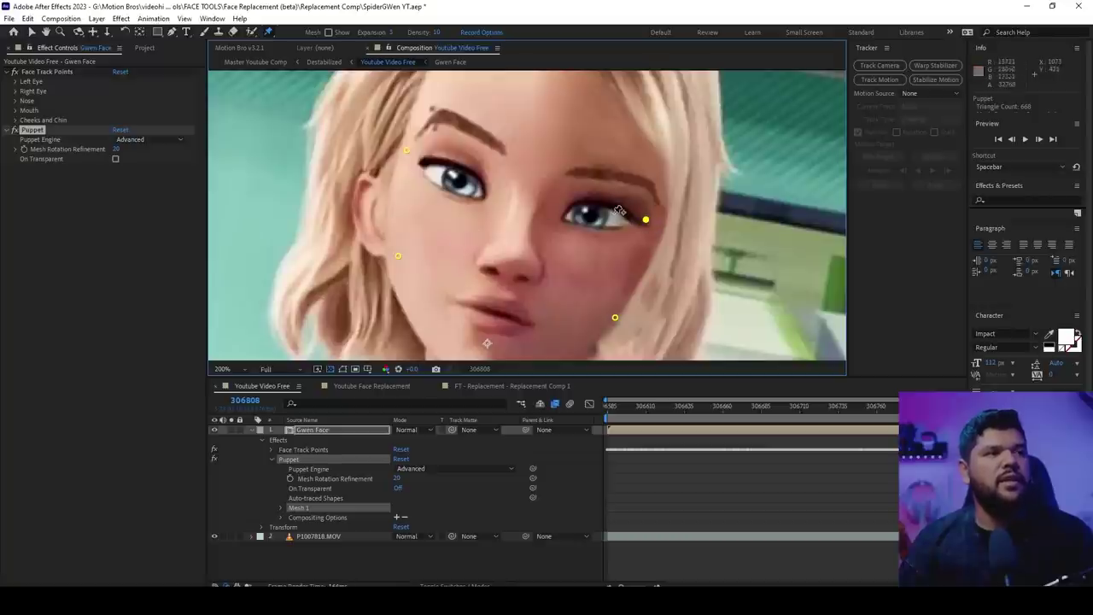
# Add the remaining Puppet pins at the eyebrow, eye, nose and mouth track points, and reselect the Face Track Points effect
pyautogui.click(47, 71)
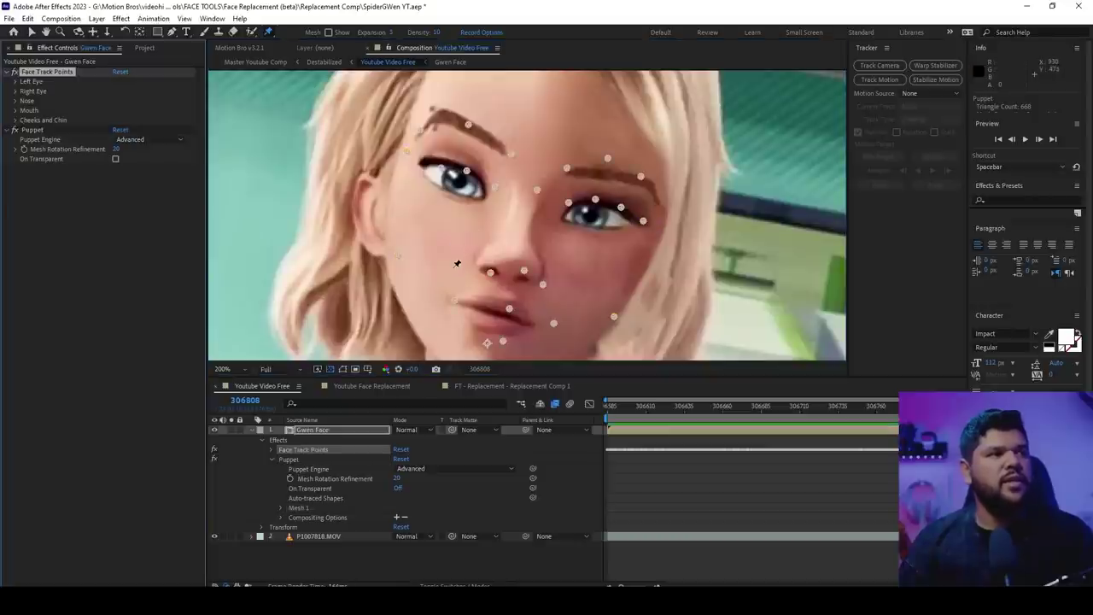
pyautogui.click(423, 127)
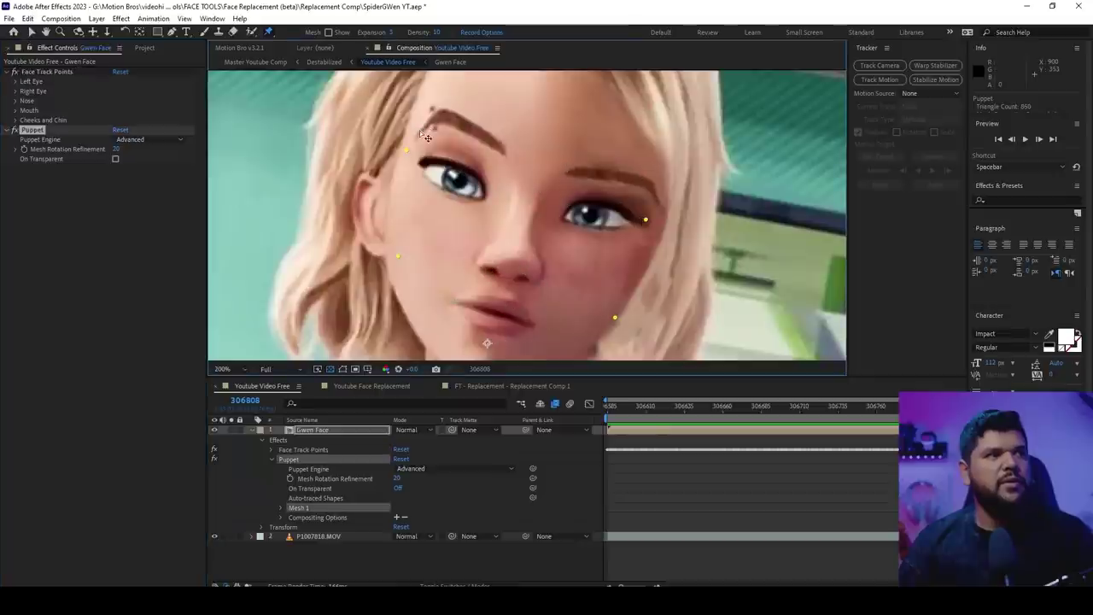
pyautogui.click(471, 168)
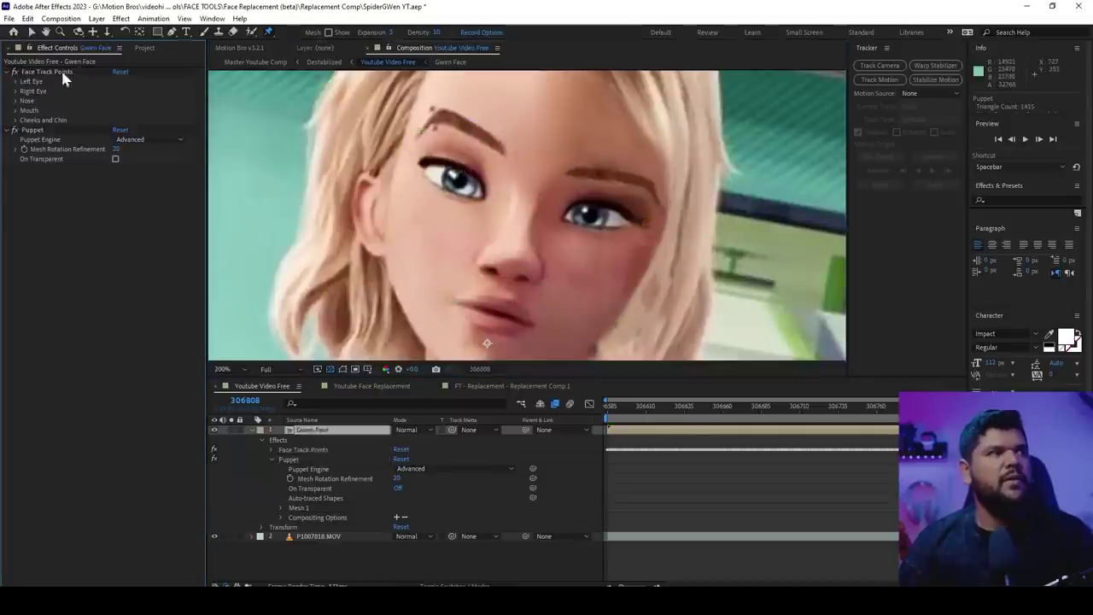
pyautogui.click(54, 73)
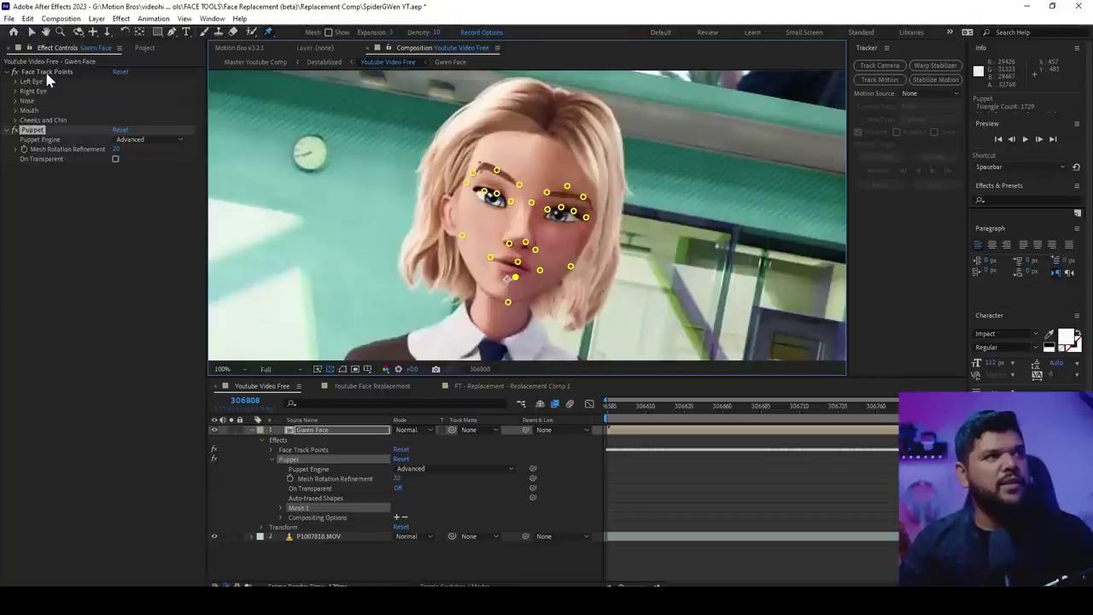
pyautogui.click(46, 73)
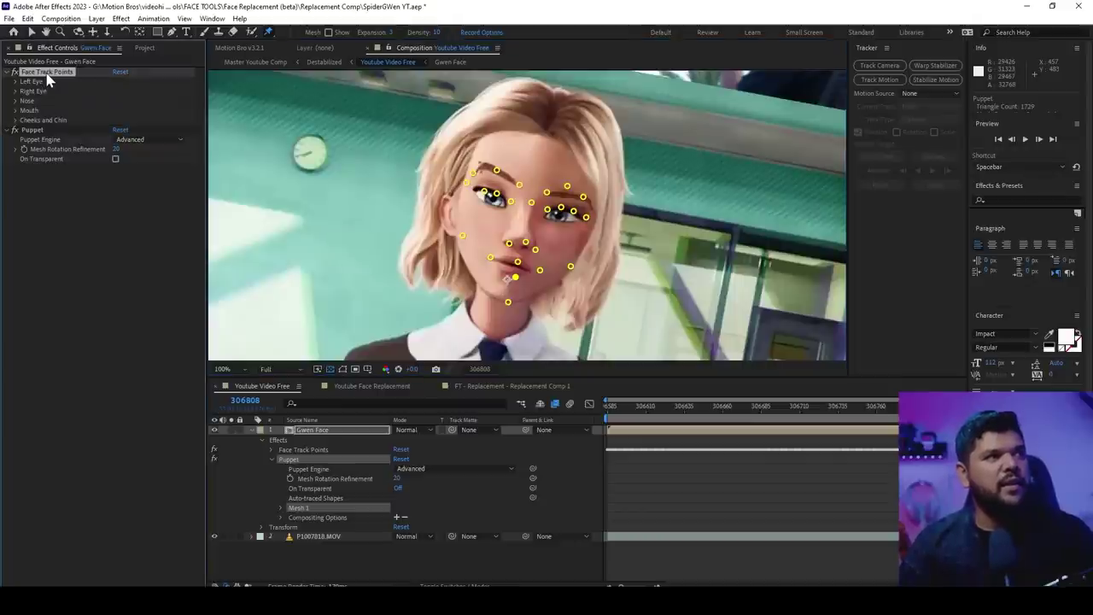
# Delete the Face Track Points effect from the Gwen Face layer and reveal the keyframed positions of its Puppet pins
pyautogui.press('Delete')
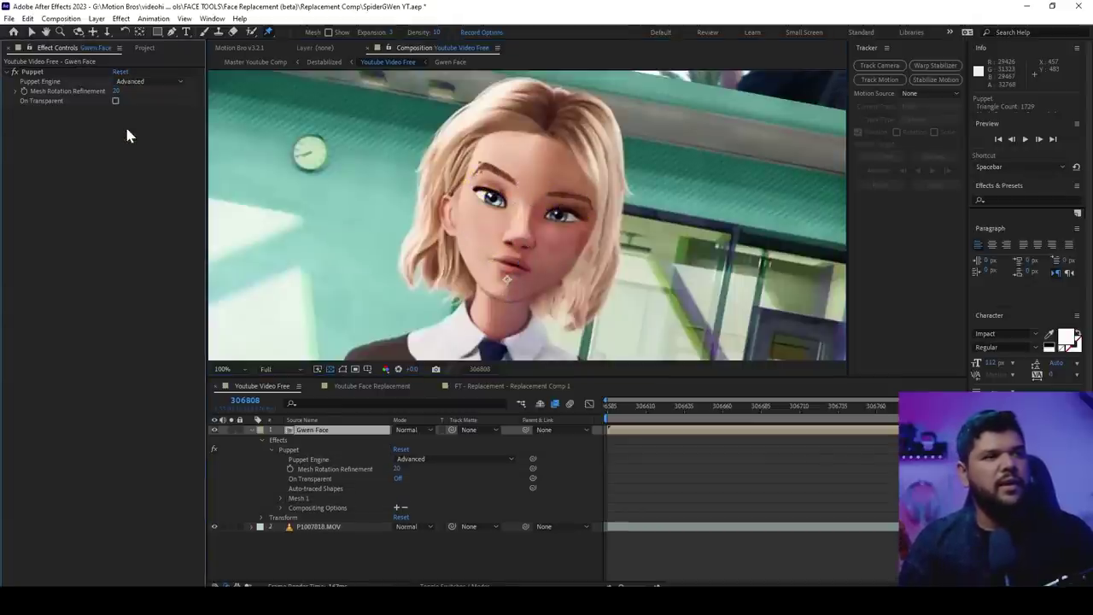
pyautogui.click(32, 71)
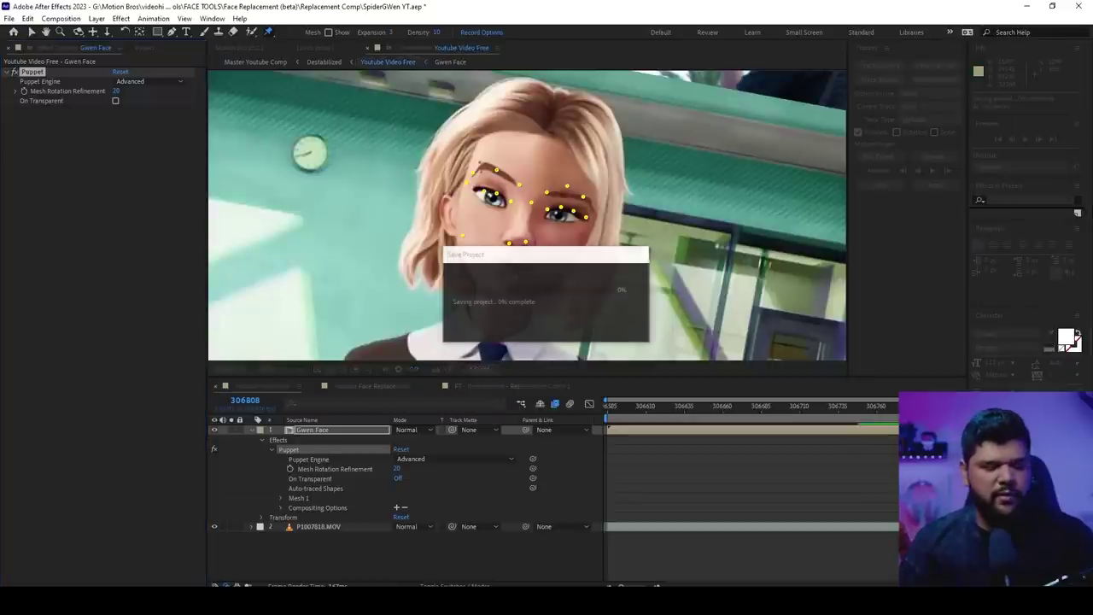
pyautogui.click(272, 449)
pyautogui.click(252, 468)
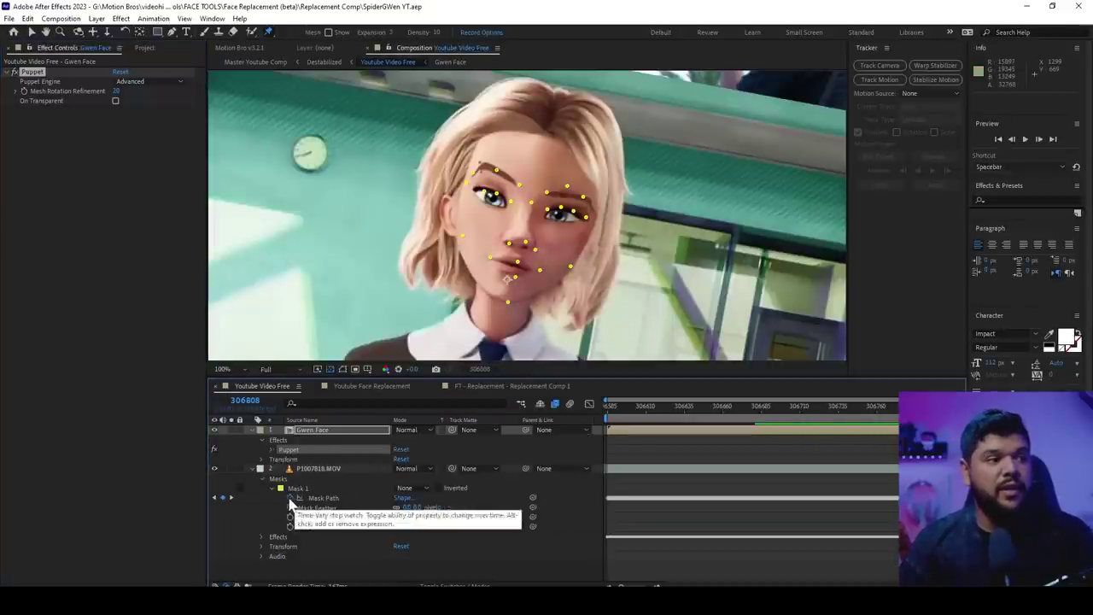
pyautogui.click(332, 470)
pyautogui.click(767, 431)
pyautogui.press('u')
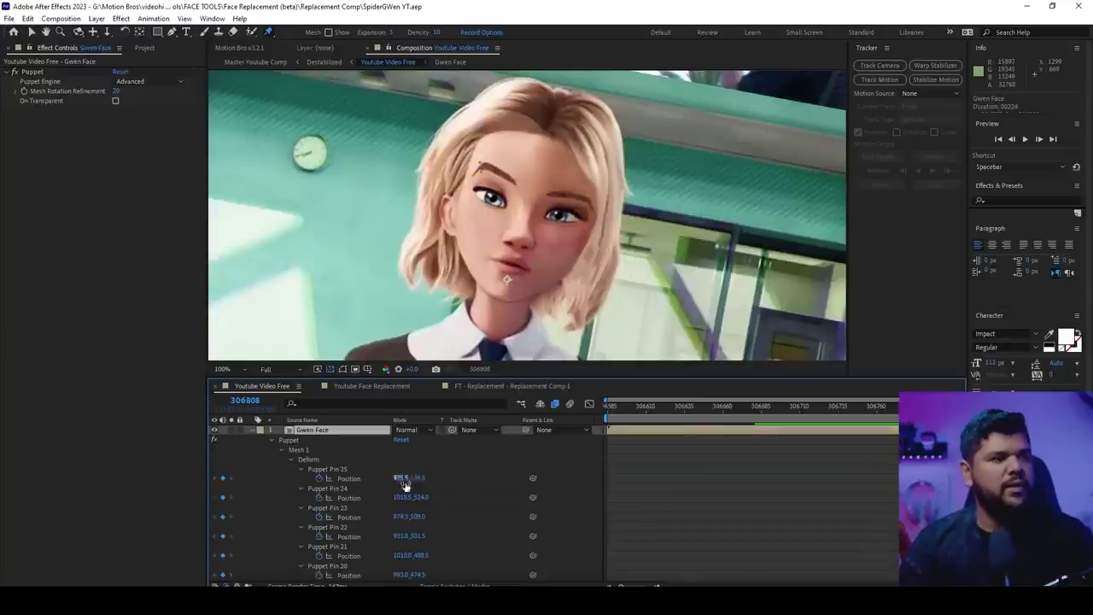
# Enlarge the timeline and expand Face Track Points on P1007818.MOV, including the Cheeks and Chin points
pyautogui.scroll(-3, 346, 522)
pyautogui.moveTo(567, 378); pyautogui.dragTo(611, 204)
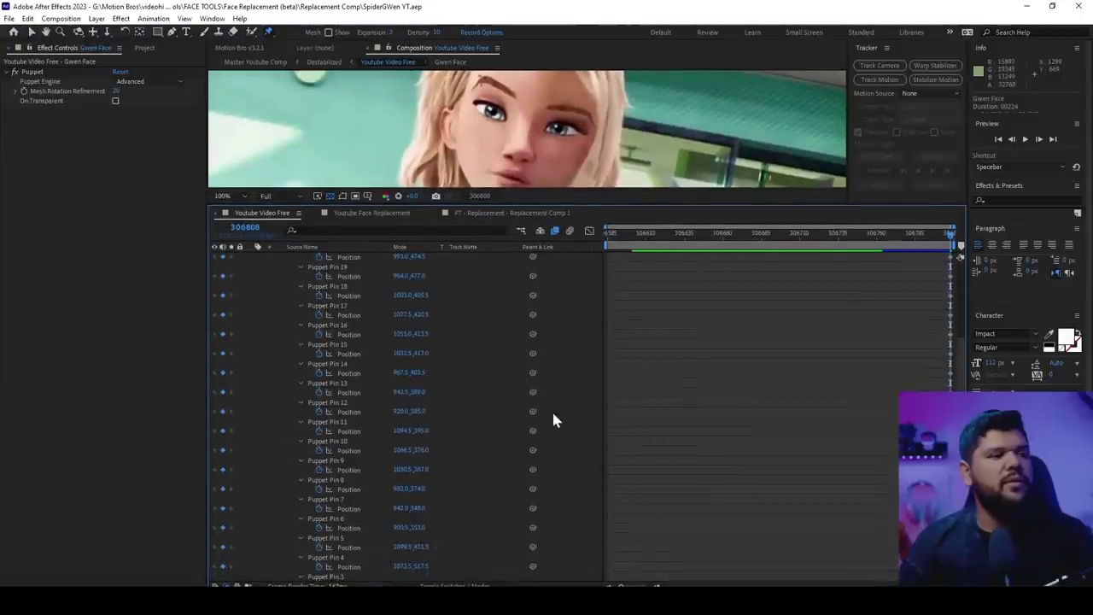
pyautogui.scroll(-3, 504, 502)
pyautogui.click(308, 493)
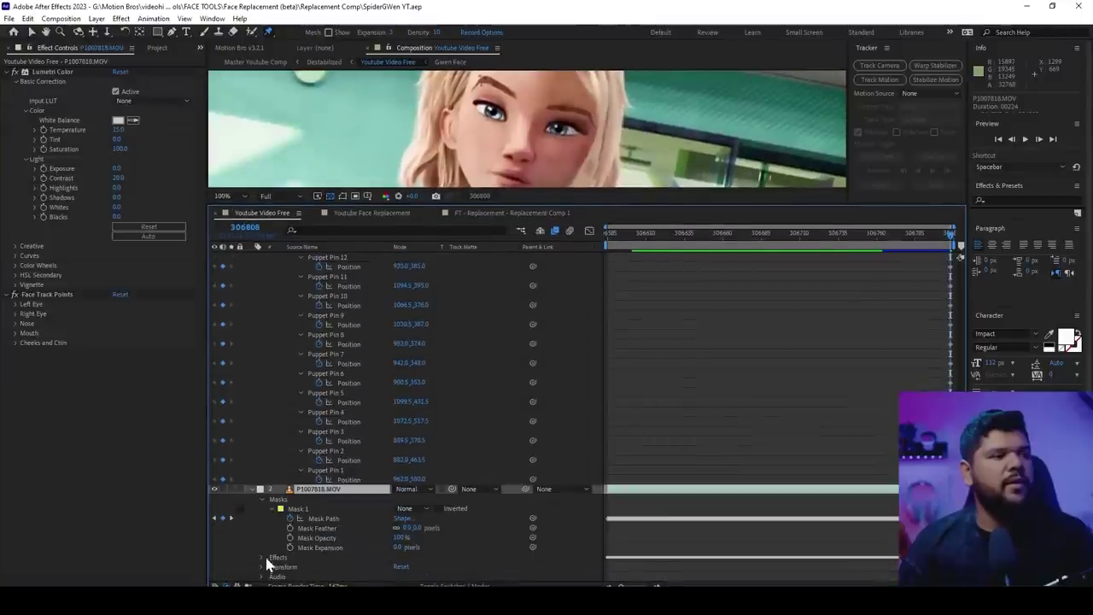
pyautogui.click(262, 556)
pyautogui.click(270, 556)
pyautogui.scroll(-2, 362, 550)
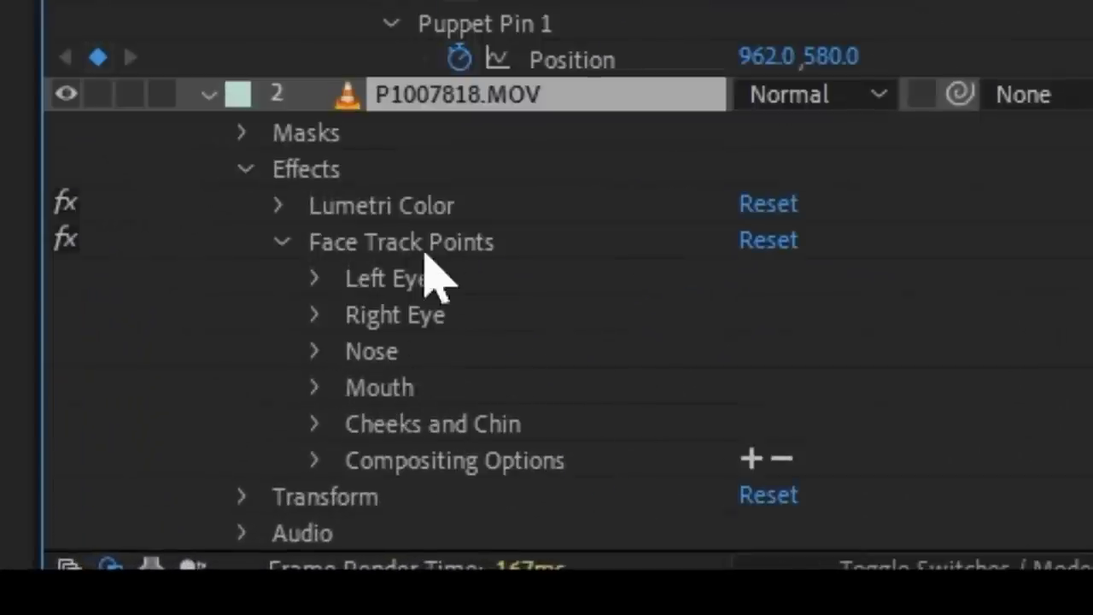
pyautogui.click(456, 415)
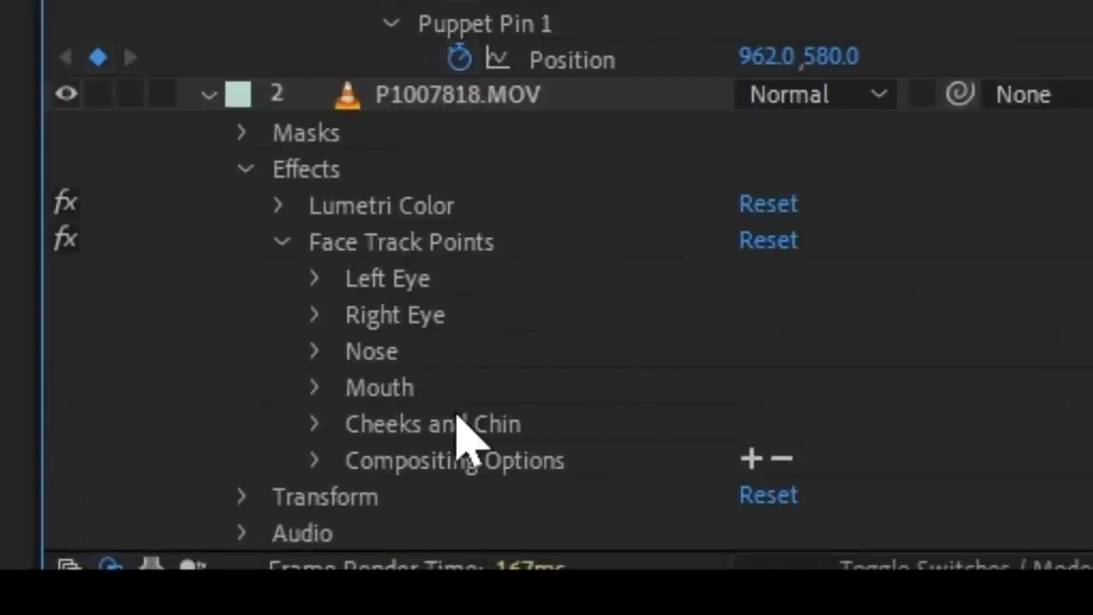
pyautogui.click(380, 427)
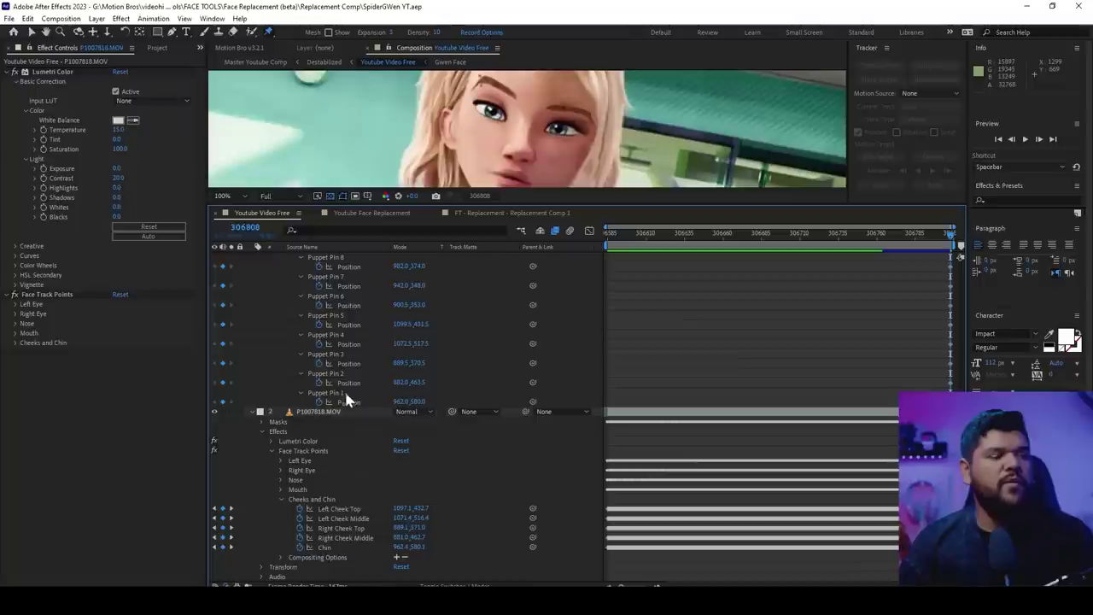
# Link the positions of Puppet Pins 1, 2 and 3 to the Chin, Right Cheek Middle and Right Cheek Top track points
pyautogui.click(345, 393)
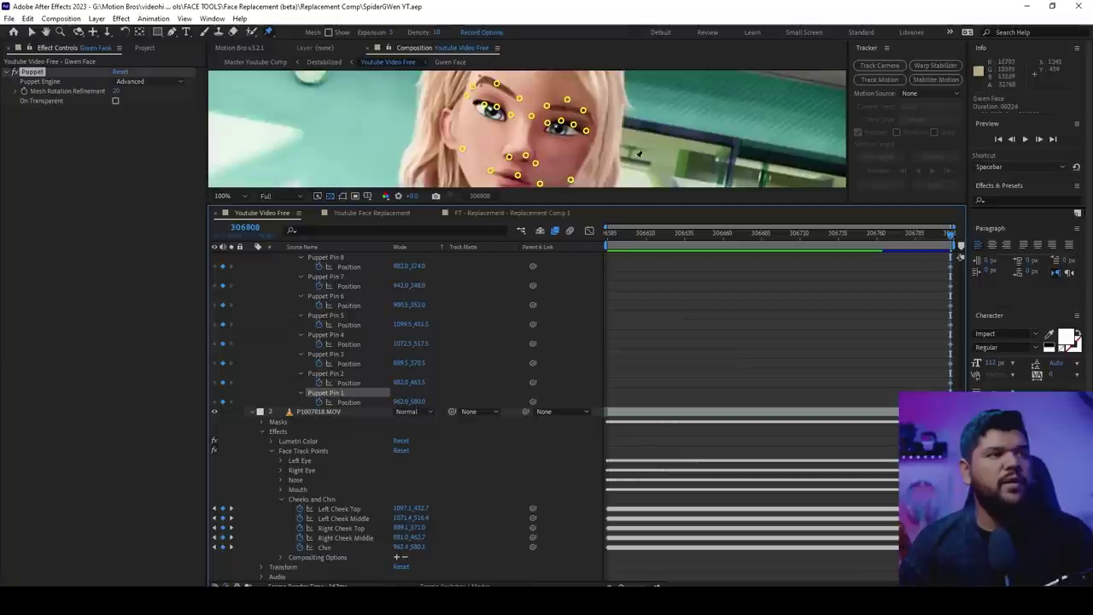
pyautogui.click(335, 374)
pyautogui.click(341, 376)
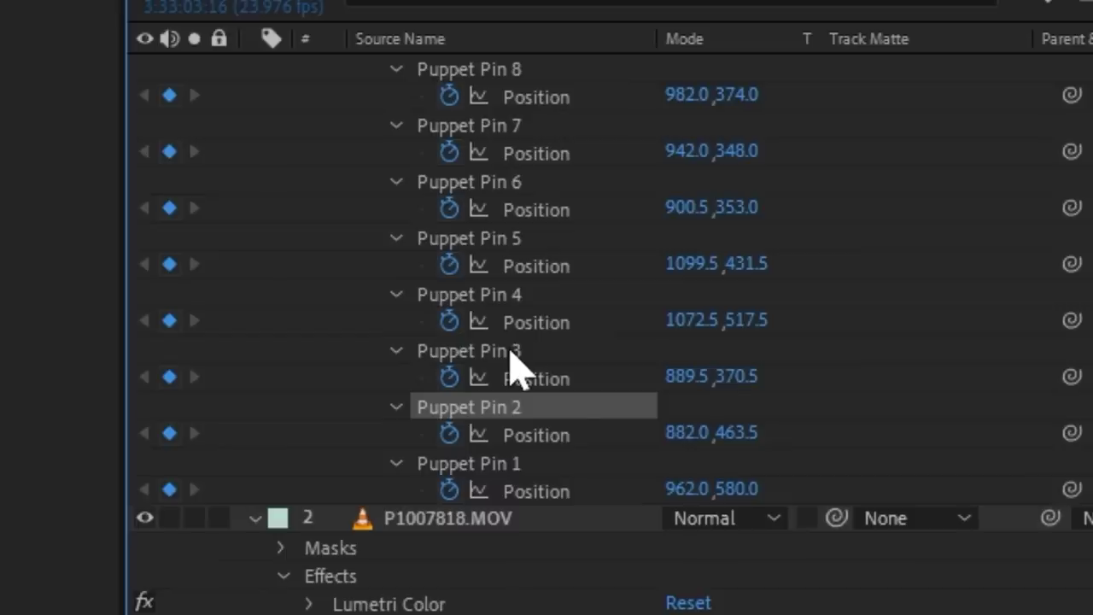
pyautogui.click(509, 351)
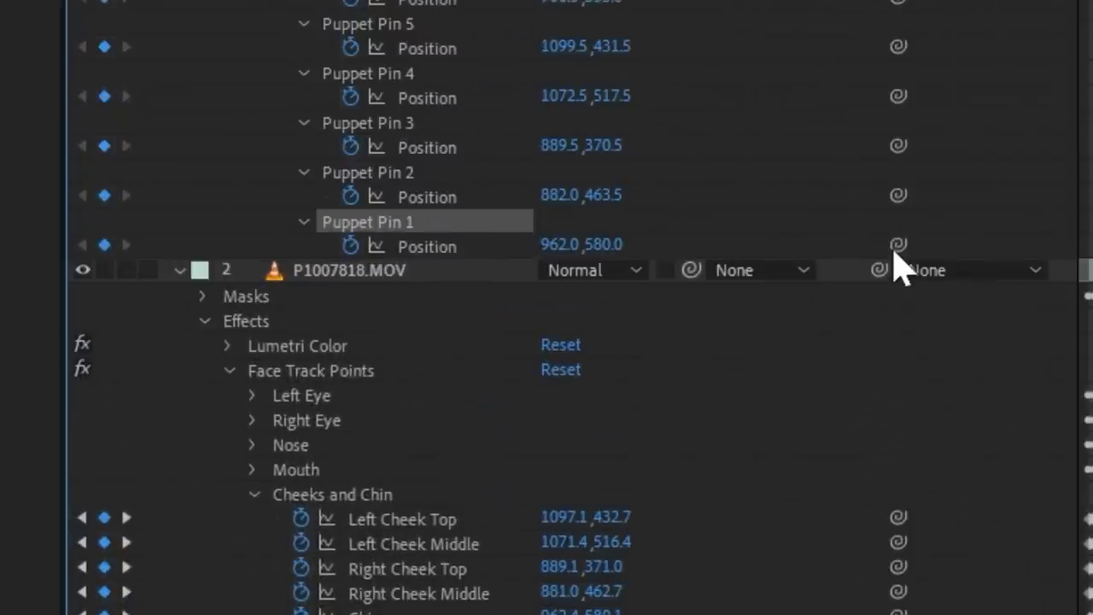
pyautogui.moveTo(898, 244); pyautogui.dragTo(388, 536)
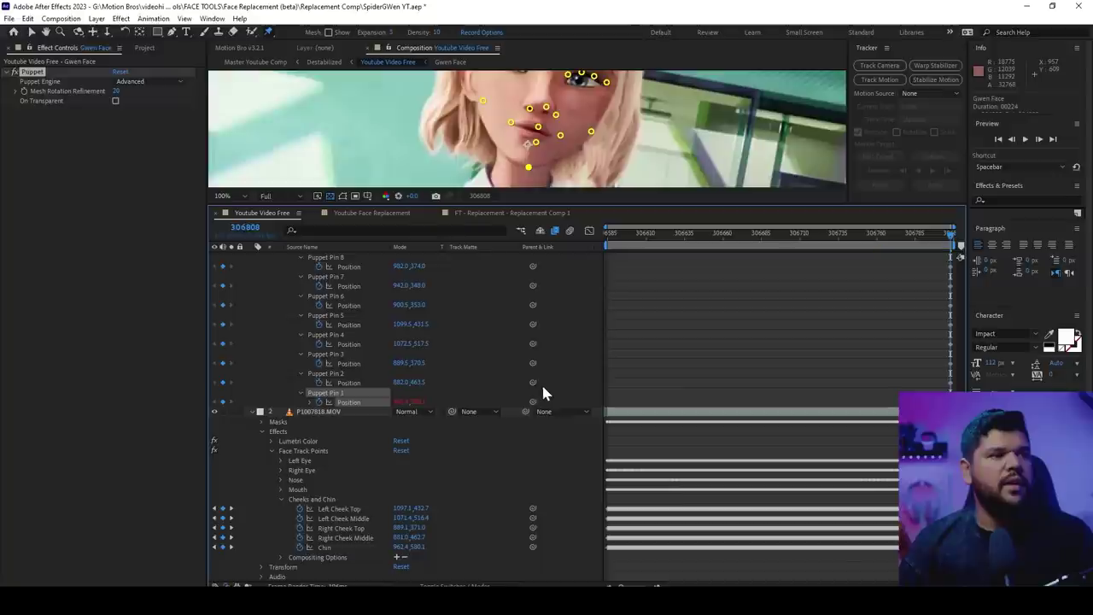
pyautogui.moveTo(532, 382); pyautogui.dragTo(370, 545)
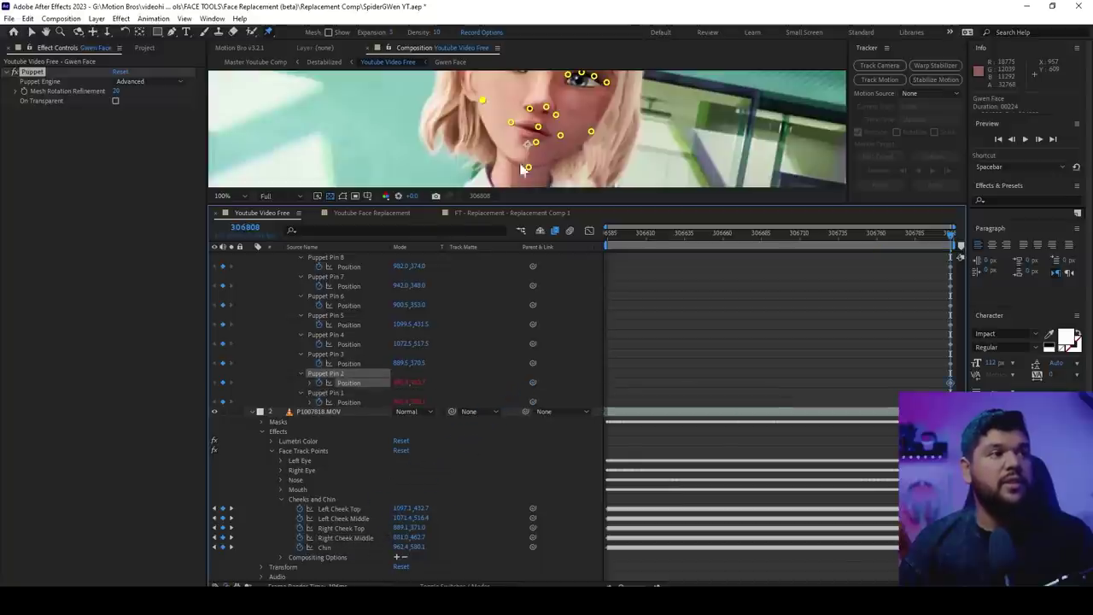
pyautogui.click(341, 353)
pyautogui.moveTo(528, 363); pyautogui.dragTo(365, 531)
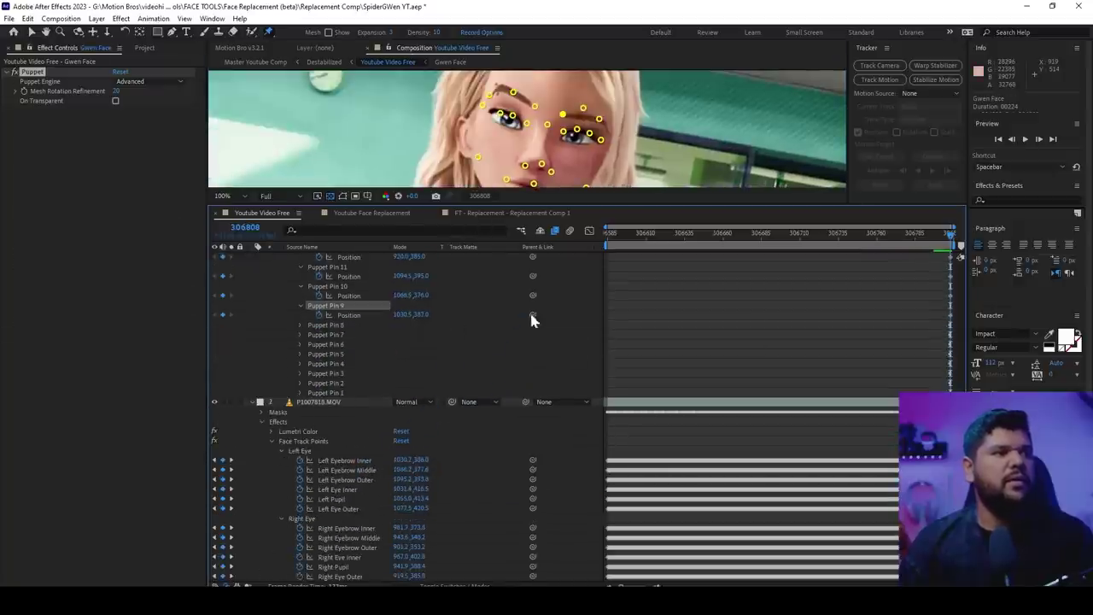
# Link the positions of Puppet Pins 9, 10 and 11 to the Left Eyebrow Inner, Middle and Outer track points
pyautogui.moveTo(532, 315); pyautogui.dragTo(350, 460)
pyautogui.moveTo(532, 295); pyautogui.dragTo(350, 469)
pyautogui.moveTo(532, 275); pyautogui.dragTo(350, 480)
pyautogui.click(299, 267)
# Link the remaining nose and mouth pins to their matching track points, including Pin 23 to Mouth Top, and collapse the pin list
pyautogui.click(281, 479)
pyautogui.moveTo(532, 296); pyautogui.dragTo(380, 517)
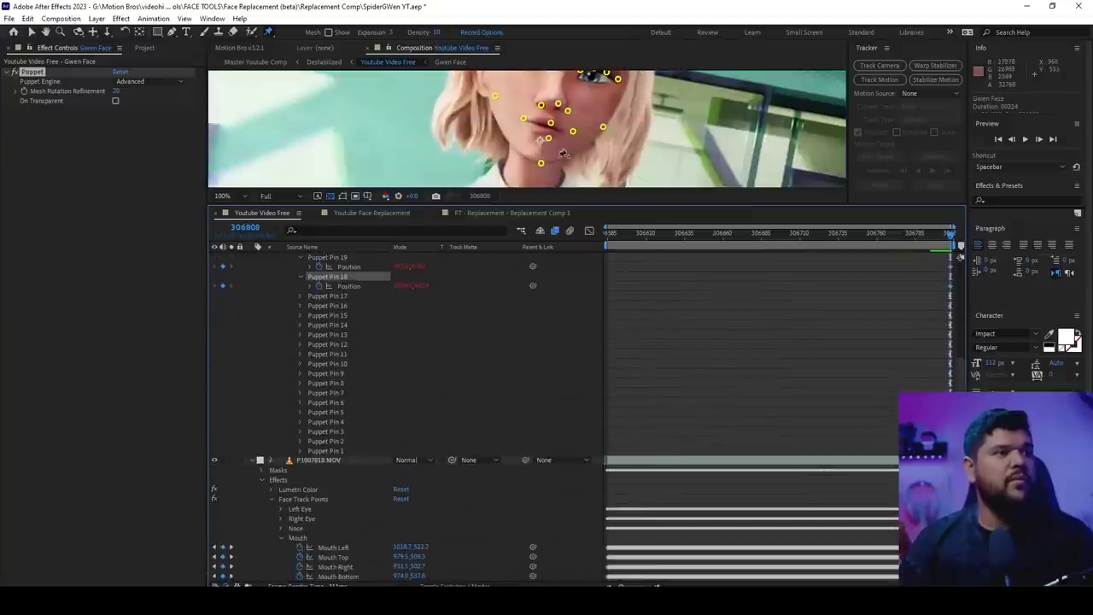
pyautogui.moveTo(523, 255); pyautogui.dragTo(357, 559)
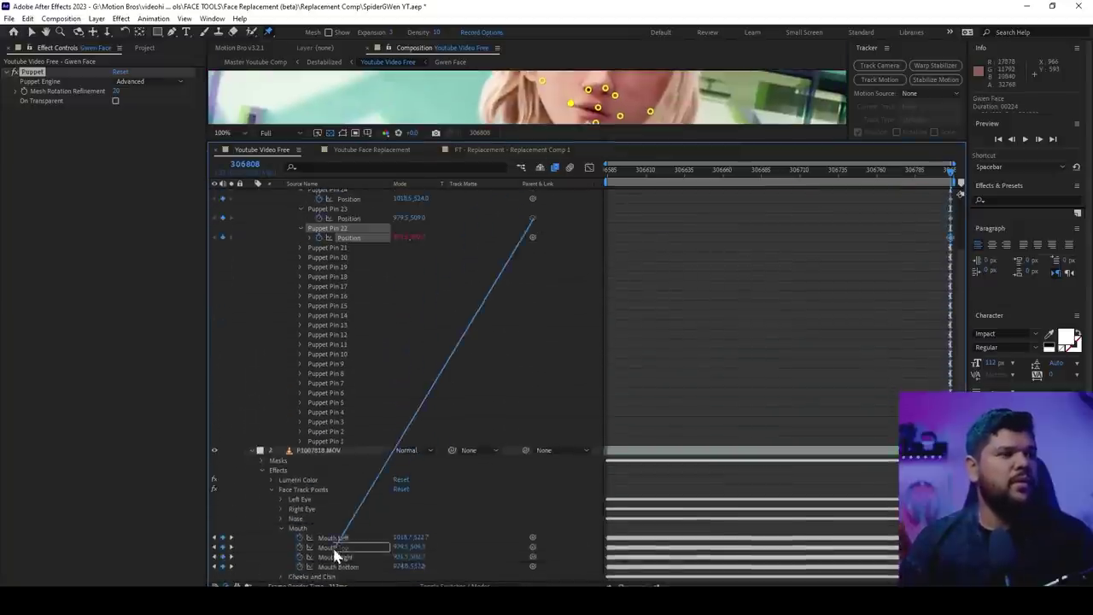
pyautogui.moveTo(334, 549); pyautogui.dragTo(334, 549)
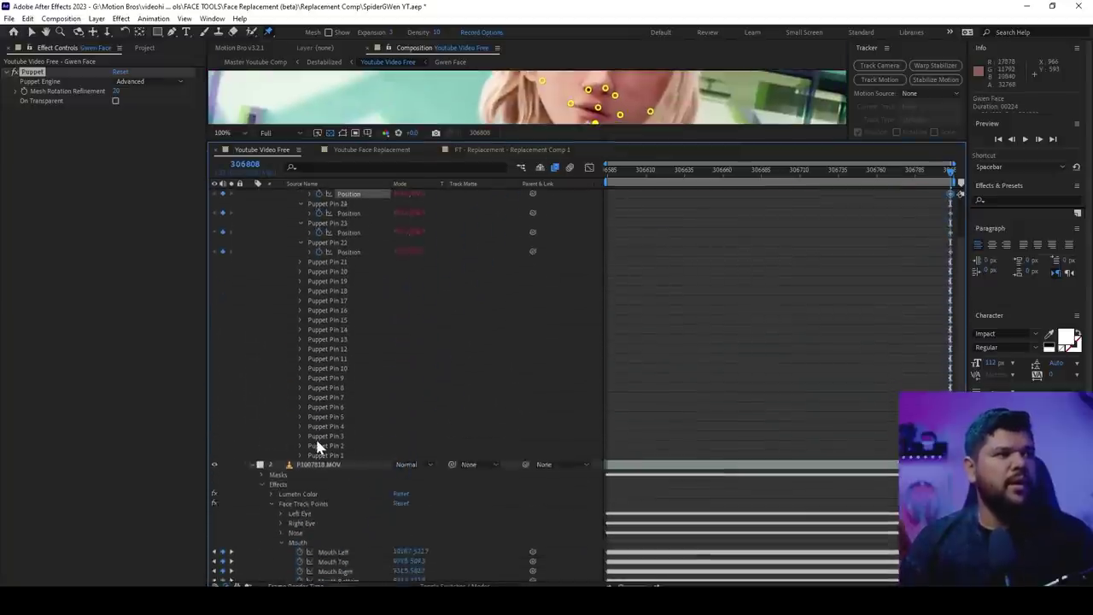
pyautogui.click(275, 211)
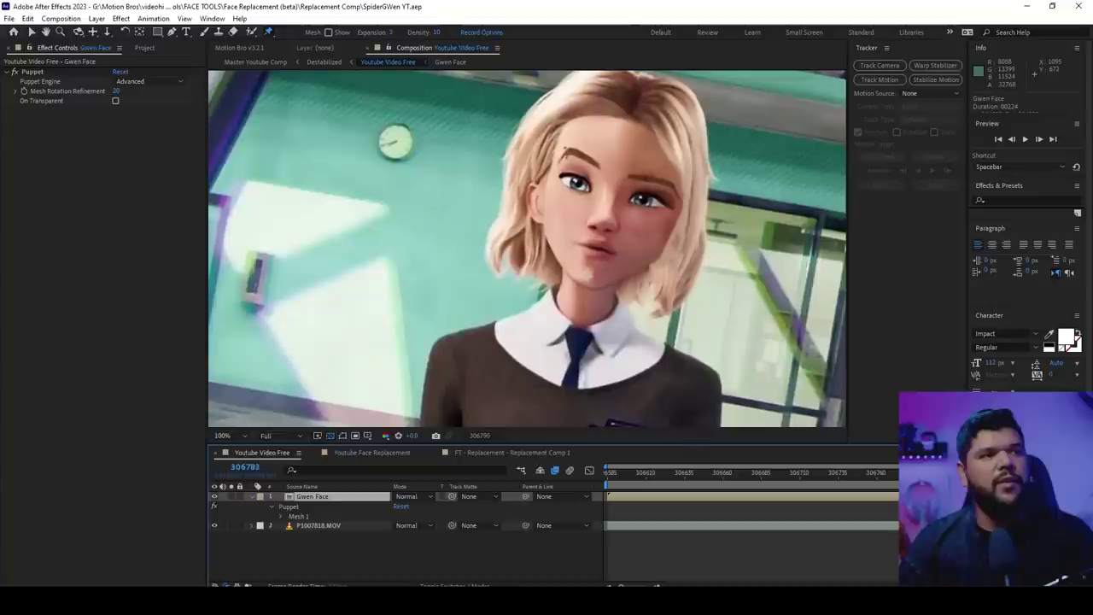
# At the last frame of the Gwen Face composition, draw a closed pen mask around the face on gwen image.jpg
pyautogui.moveTo(911, 495); pyautogui.dragTo(950, 501)
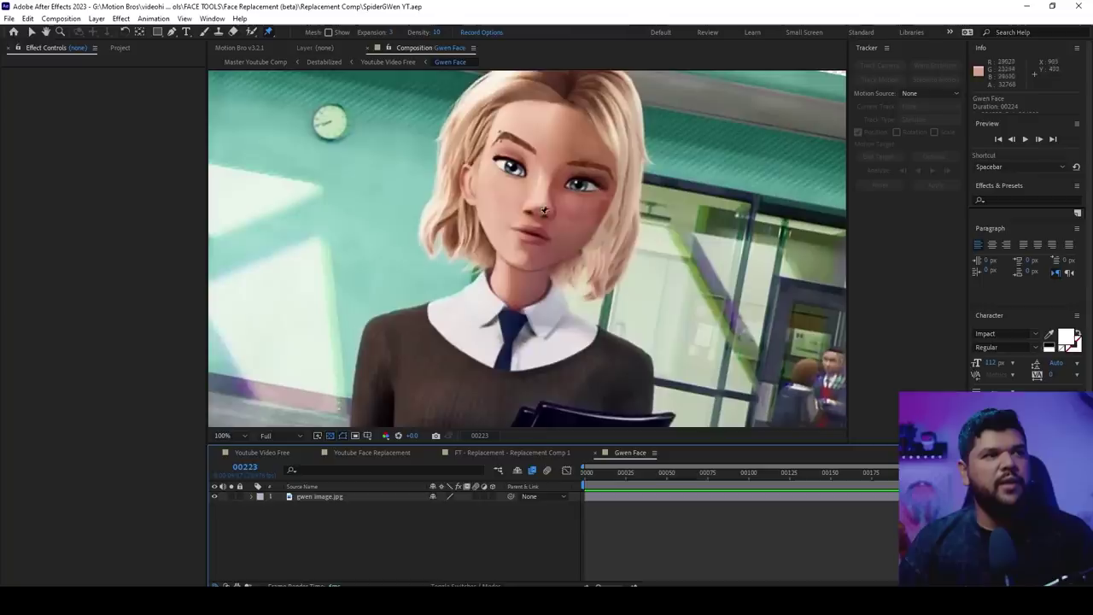
pyautogui.hotkey('ctrl', 'a')
pyautogui.click(525, 255)
pyautogui.click(577, 245)
pyautogui.click(611, 195)
pyautogui.click(615, 169)
pyautogui.click(579, 145)
pyautogui.click(517, 121)
pyautogui.hotkey('ctrl', 'z')
pyautogui.click(490, 128)
pyautogui.click(483, 160)
pyautogui.click(482, 197)
pyautogui.click(489, 230)
pyautogui.click(510, 256)
pyautogui.click(528, 261)
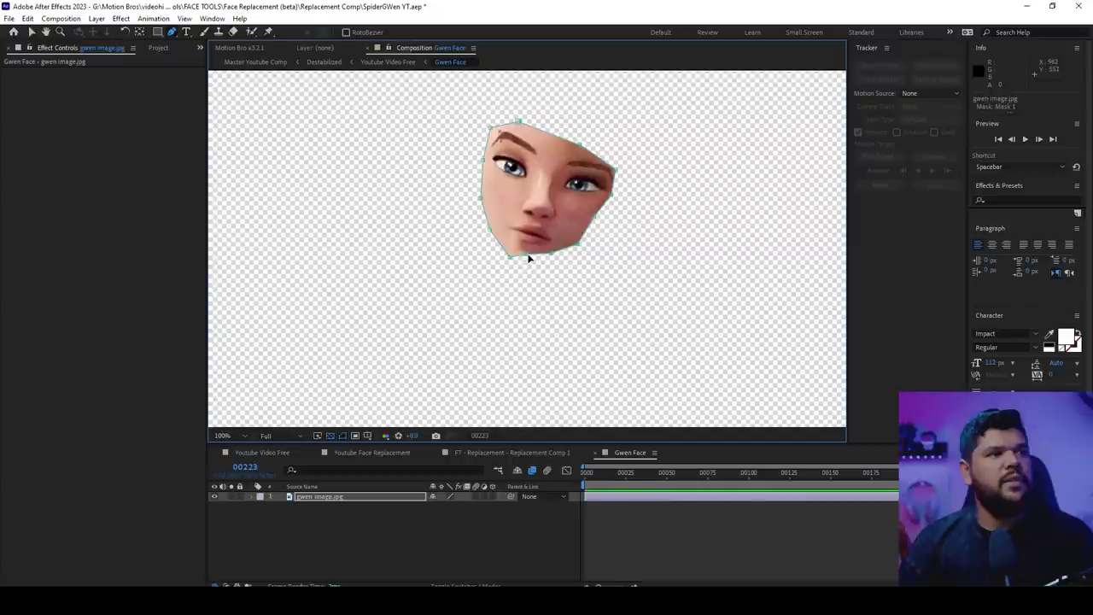
# Set the Mask Feather of Mask 1 on gwen image.jpg to 39 pixels
pyautogui.press('v')
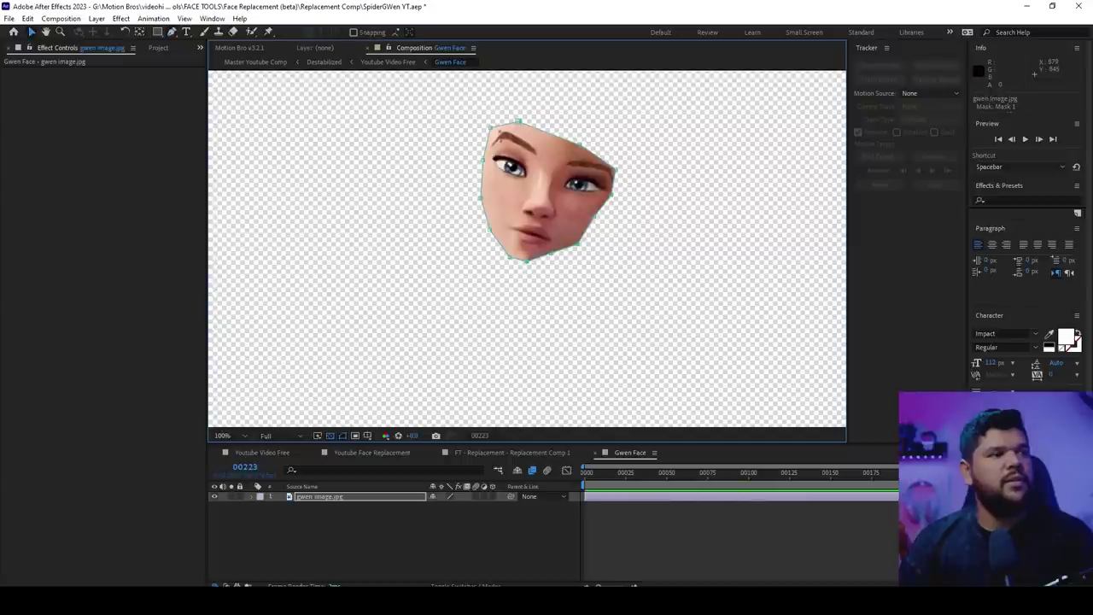
pyautogui.press('m')
pyautogui.click(271, 506)
pyautogui.click(272, 506)
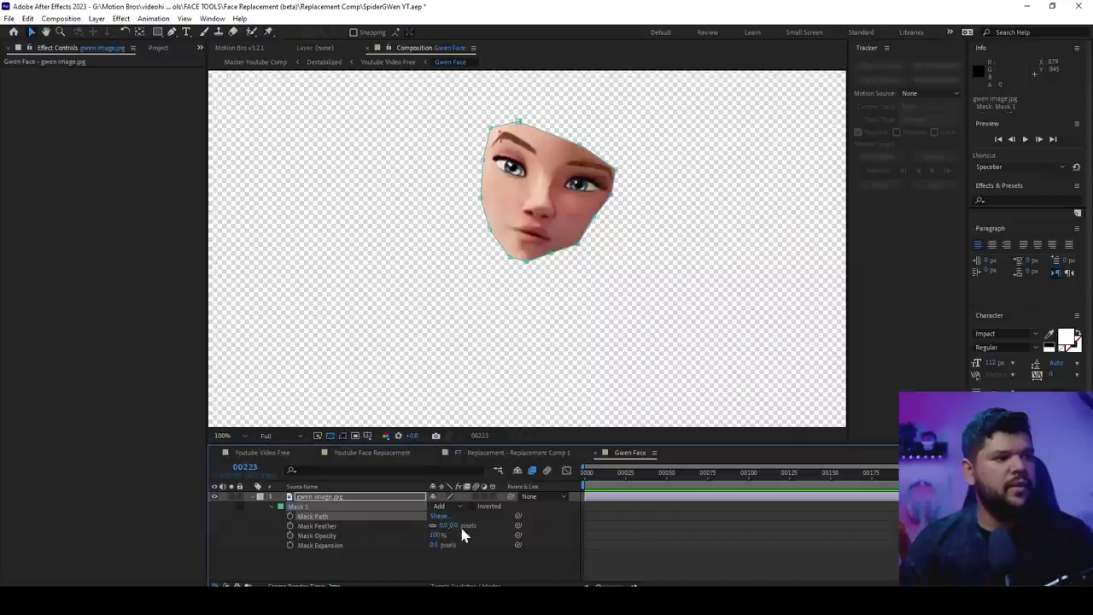
pyautogui.moveTo(457, 525); pyautogui.dragTo(481, 526)
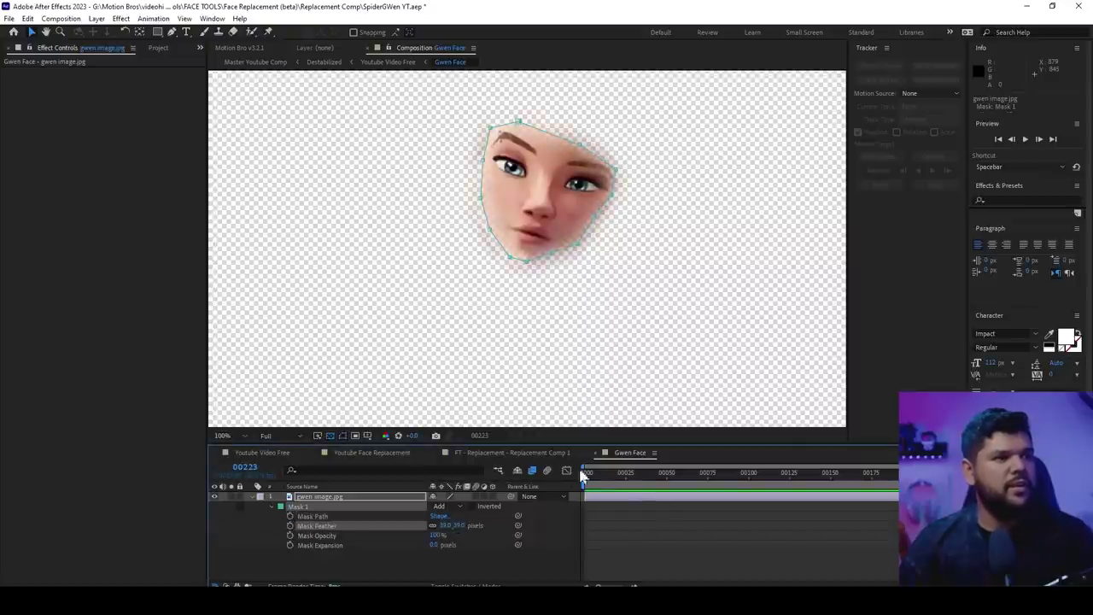
# Return to the Youtube Video Free composition and scrub through the clip to check how the Gwen face follows the head
pyautogui.click(559, 451)
pyautogui.click(285, 452)
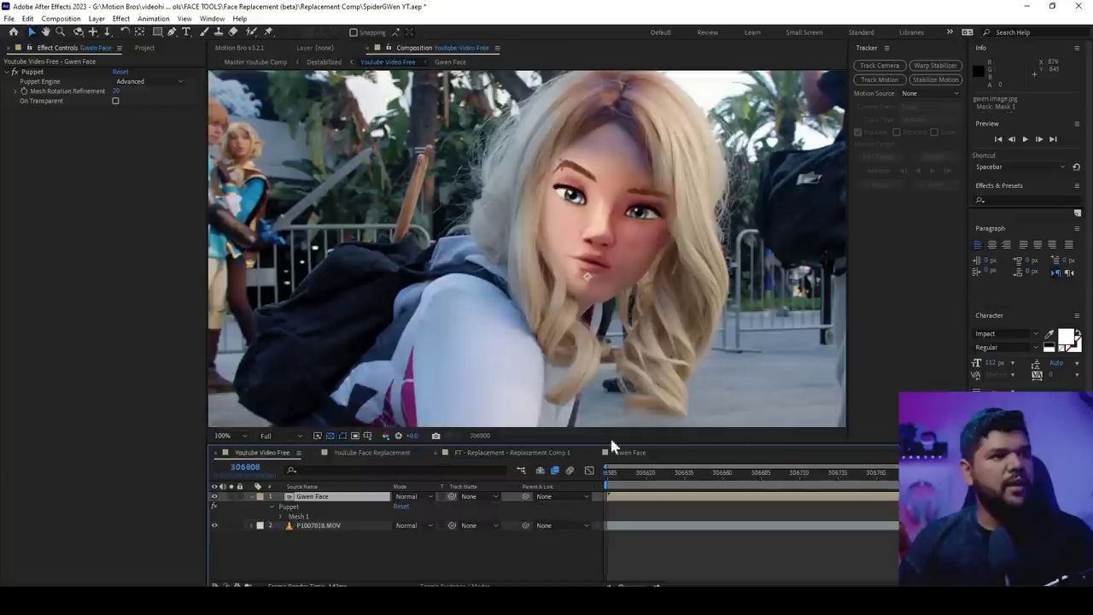
pyautogui.press('Home')
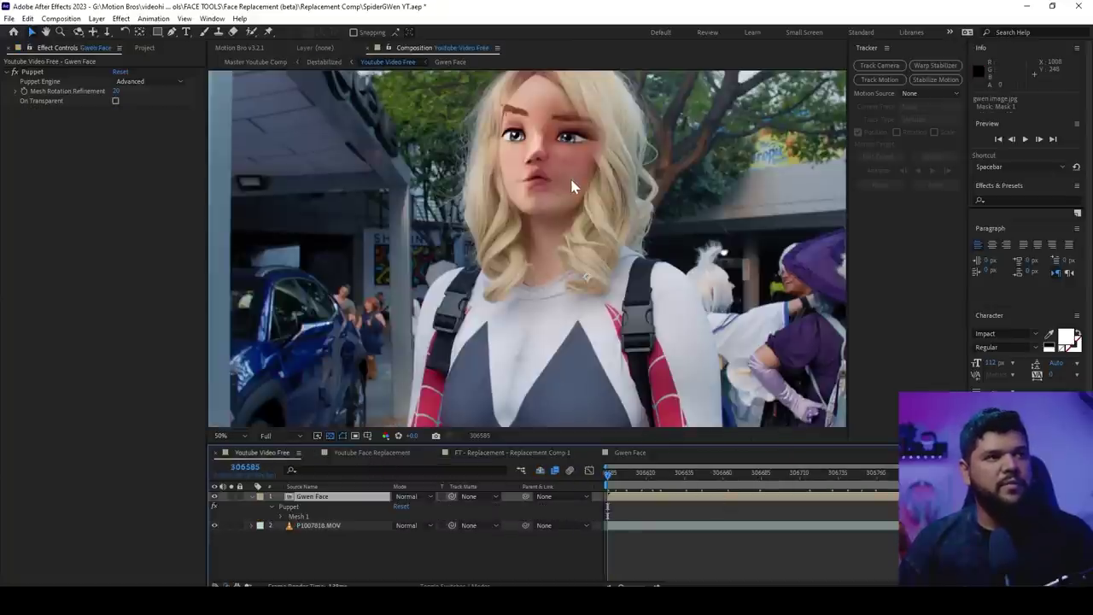
pyautogui.scroll(-2, 572, 186)
pyautogui.moveTo(661, 474)
pyautogui.mouseDown()
pyautogui.moveTo(593, 479)
pyautogui.moveTo(948, 475)
pyautogui.moveTo(774, 495)
pyautogui.moveTo(581, 495)
pyautogui.moveTo(896, 498)
pyautogui.mouseUp()
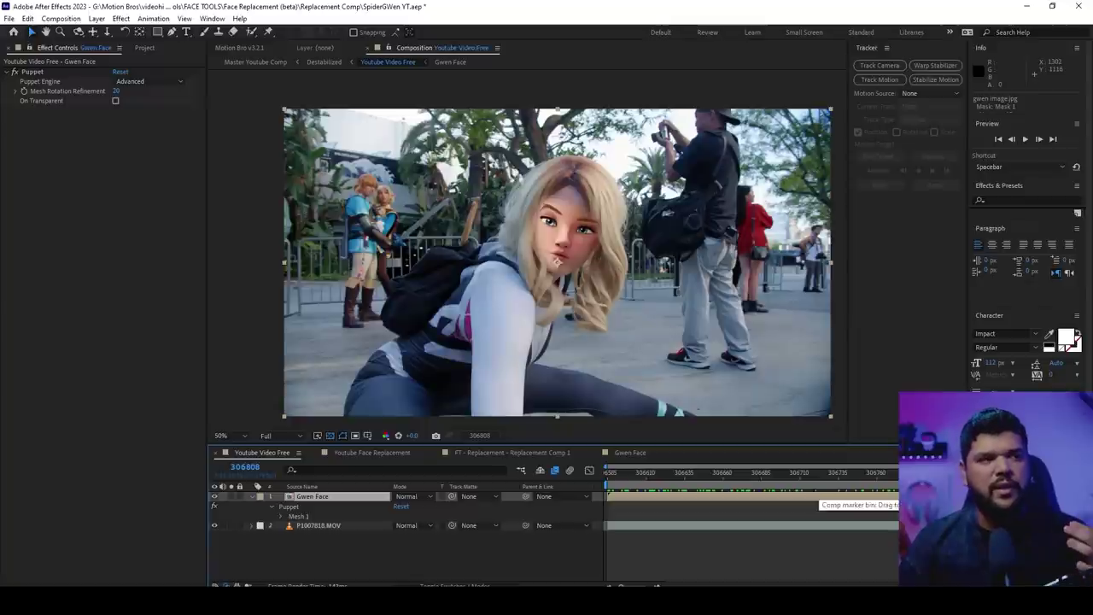
pyautogui.moveTo(896, 498); pyautogui.dragTo(597, 504)
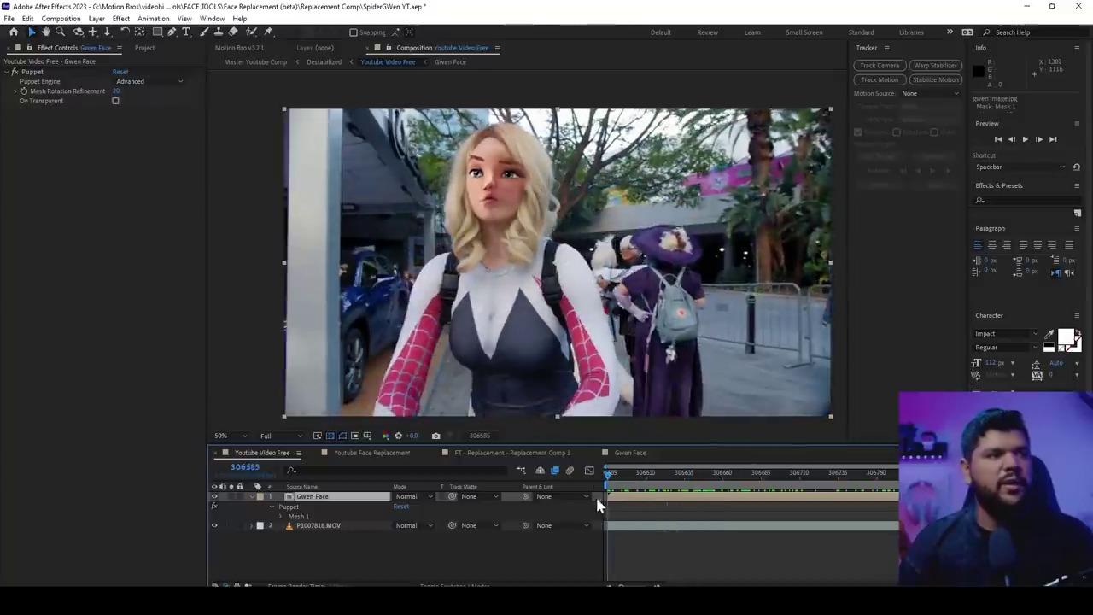
# Apply the Curves and Tint effects to the Gwen Face layer
pyautogui.hotkey('ctrl', 'space')
pyautogui.write('curves')
pyautogui.press('Return')
pyautogui.hotkey('ctrl', 'space')
pyautogui.write('tint')
pyautogui.press('Return')
# Set the Gwen Face Amount to Tint to 29% and slightly raise the shadows and lower midtones of its RGB curve
pyautogui.scroll(2, 566, 165)
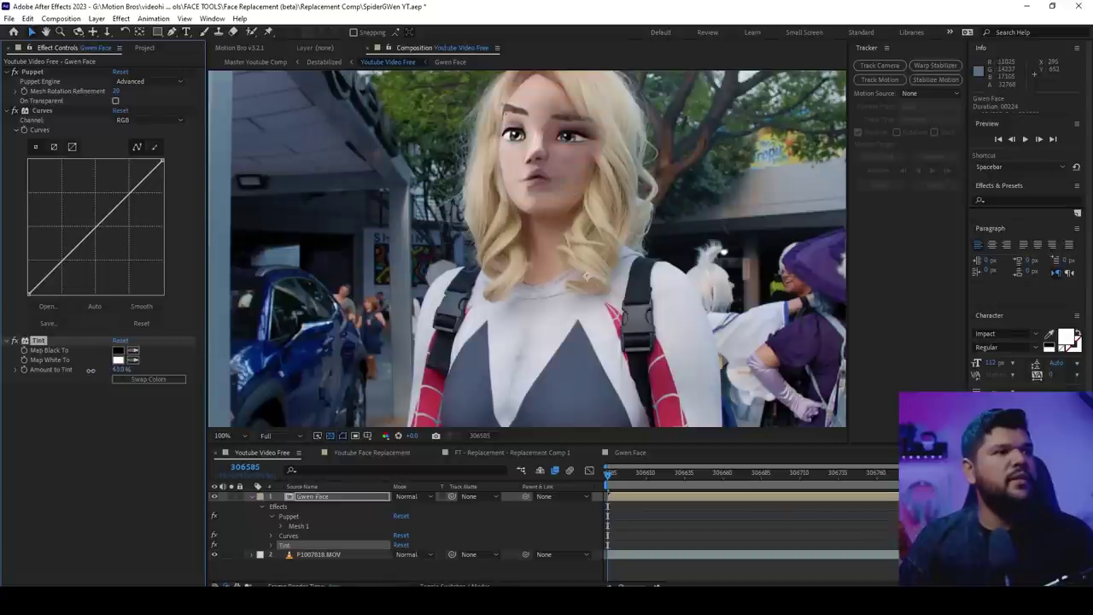
pyautogui.moveTo(29, 293)
pyautogui.mouseDown()
pyautogui.moveTo(16, 281)
pyautogui.moveTo(19, 291)
pyautogui.mouseUp()
pyautogui.moveTo(70, 248); pyautogui.dragTo(68, 243)
pyautogui.scroll(-1, 528, 245)
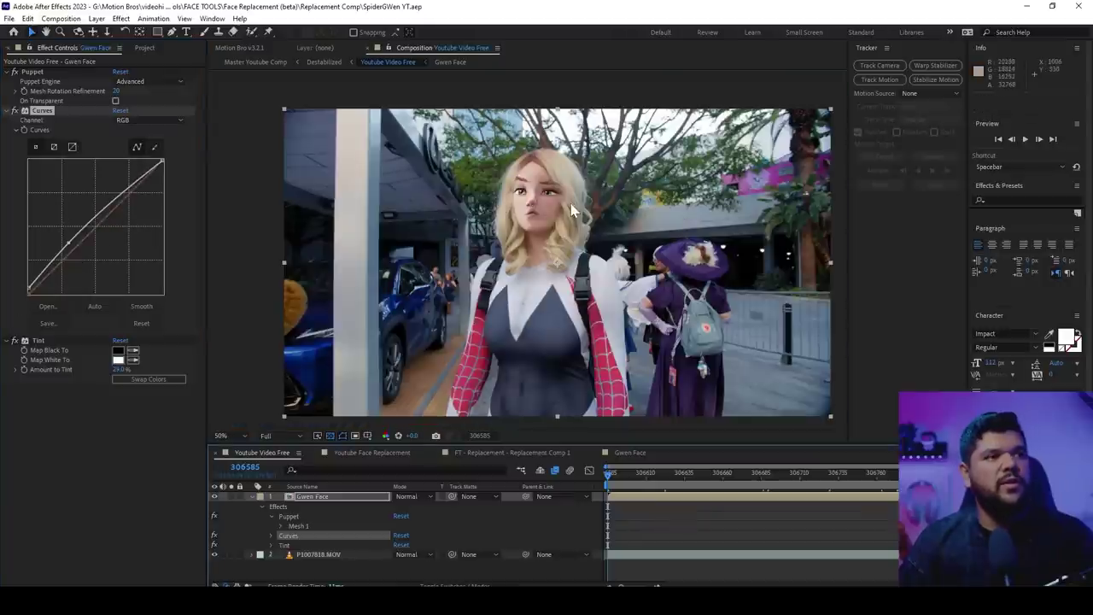
pyautogui.scroll(2, 570, 203)
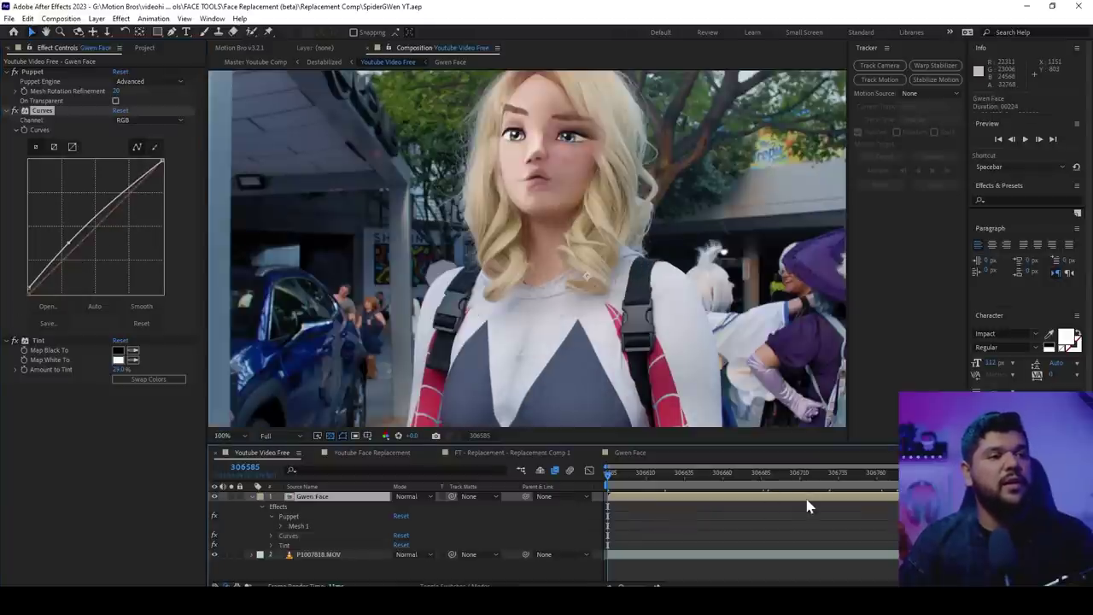
# Return to the Youtube Video Free composition and dock the Tracker panel beneath Info to widen the viewer
pyautogui.doubleClick(809, 506)
pyautogui.click(388, 61)
pyautogui.scroll(-1, 528, 286)
pyautogui.moveTo(865, 52); pyautogui.dragTo(1092, 205)
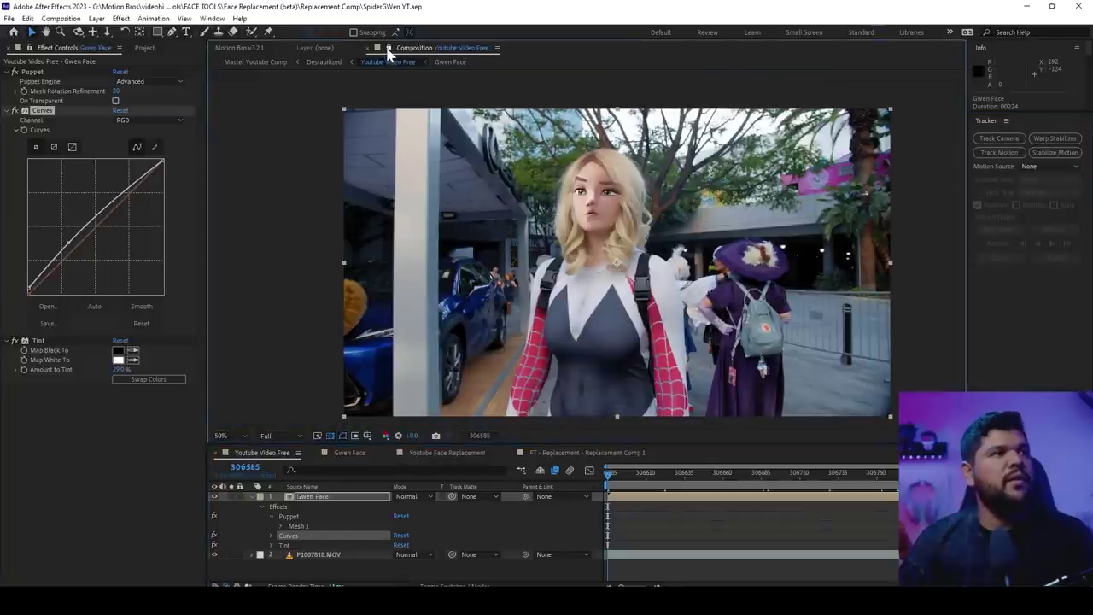
# Open the Gwen Face composition in its own viewer and dock it beside the Youtube Video Free viewer
pyautogui.click(648, 504)
pyautogui.doubleClick(648, 503)
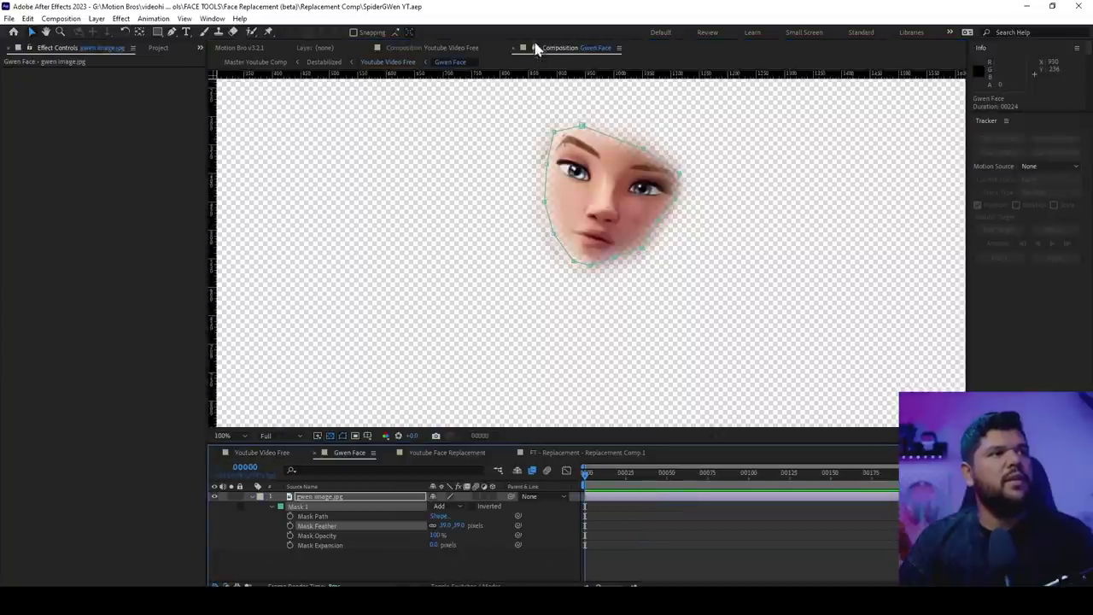
pyautogui.click(420, 50)
pyautogui.click(578, 45)
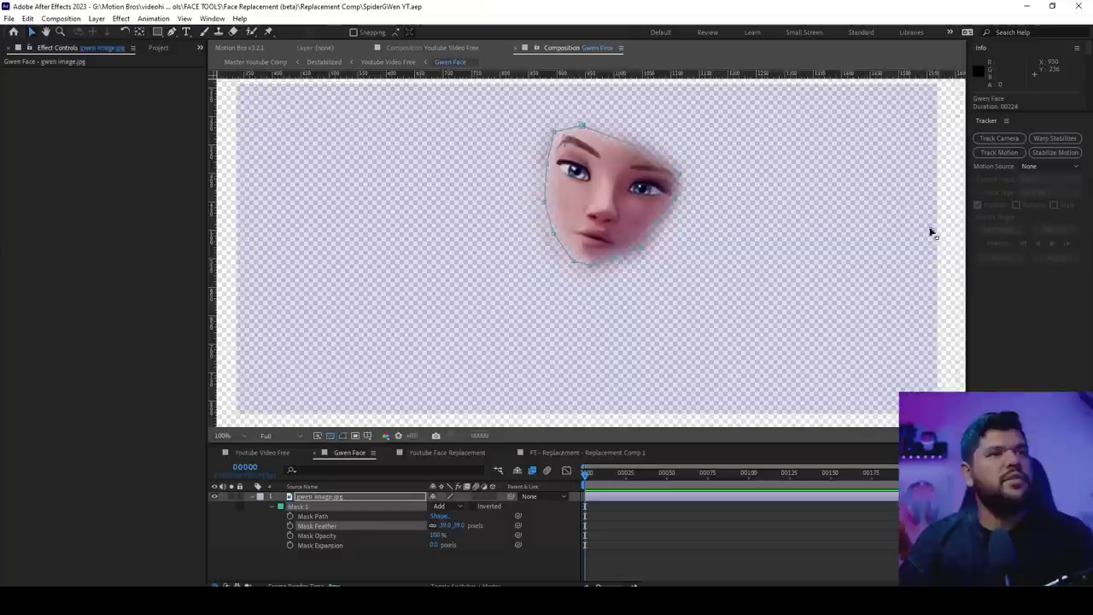
pyautogui.moveTo(961, 243); pyautogui.dragTo(962, 243)
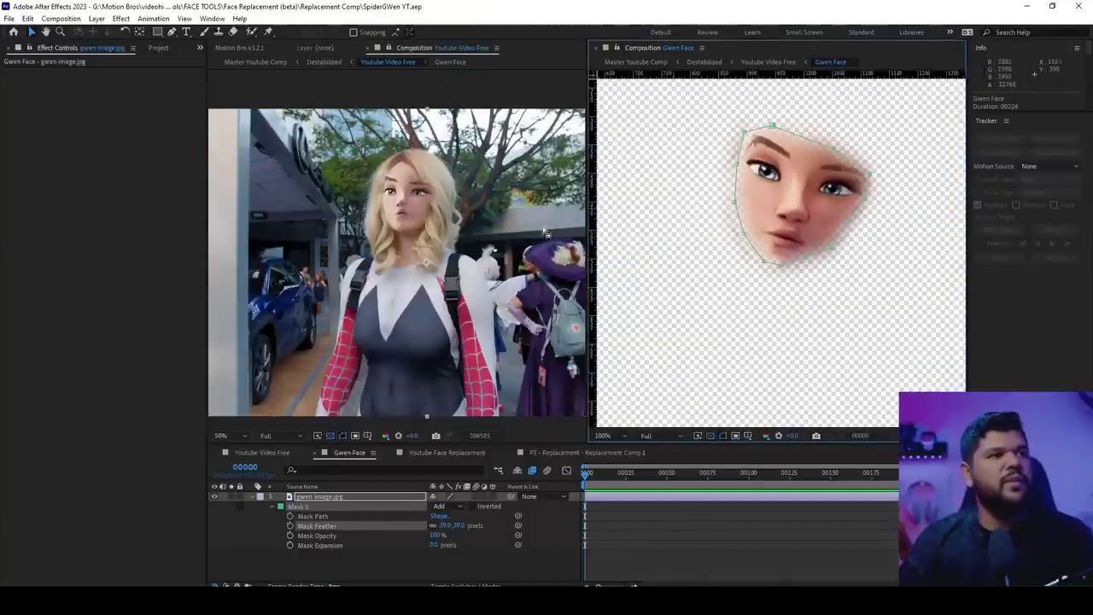
# Reposition and rescale gwen image.jpg in the Gwen Face composition so its features fit the woman's head
pyautogui.moveTo(798, 186); pyautogui.dragTo(776, 183)
pyautogui.scroll(1, 402, 205)
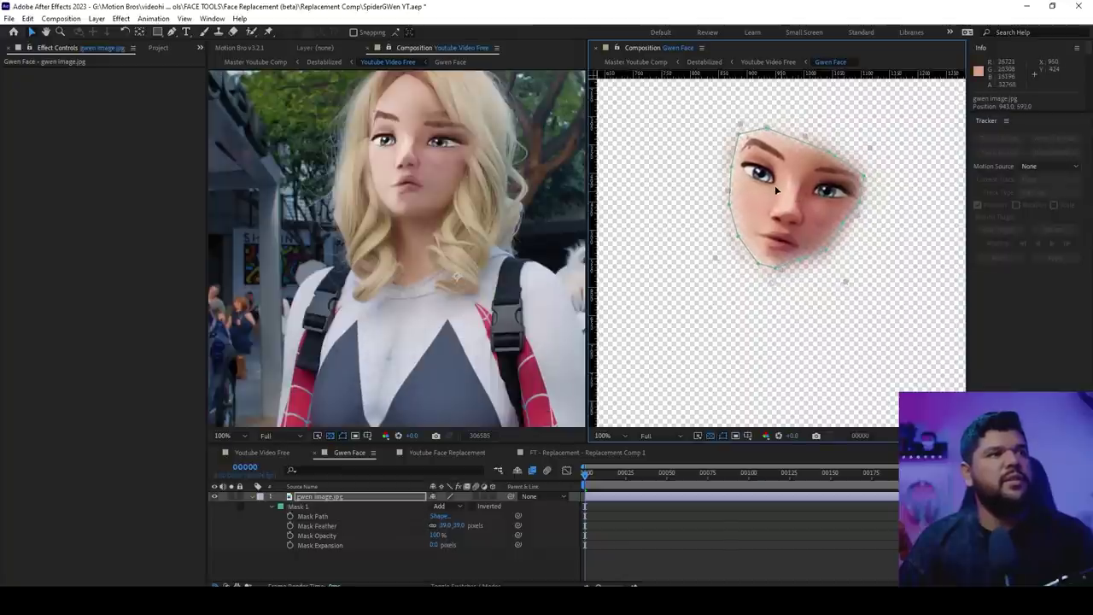
pyautogui.moveTo(799, 181); pyautogui.dragTo(805, 187)
pyautogui.press('s')
pyautogui.moveTo(445, 505); pyautogui.dragTo(572, 485)
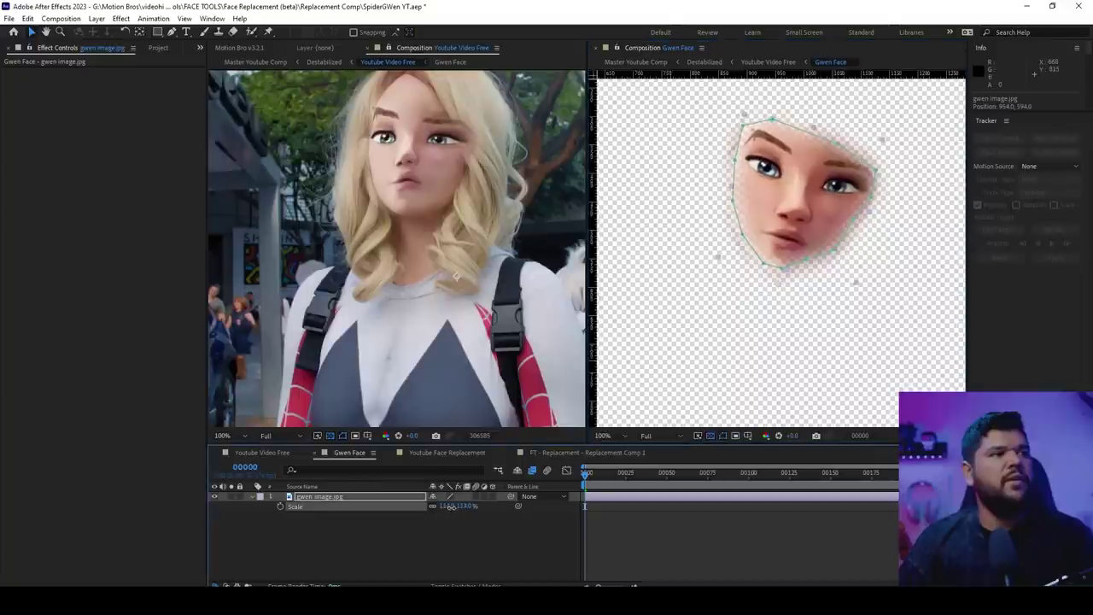
pyautogui.moveTo(668, 473); pyautogui.dragTo(707, 484)
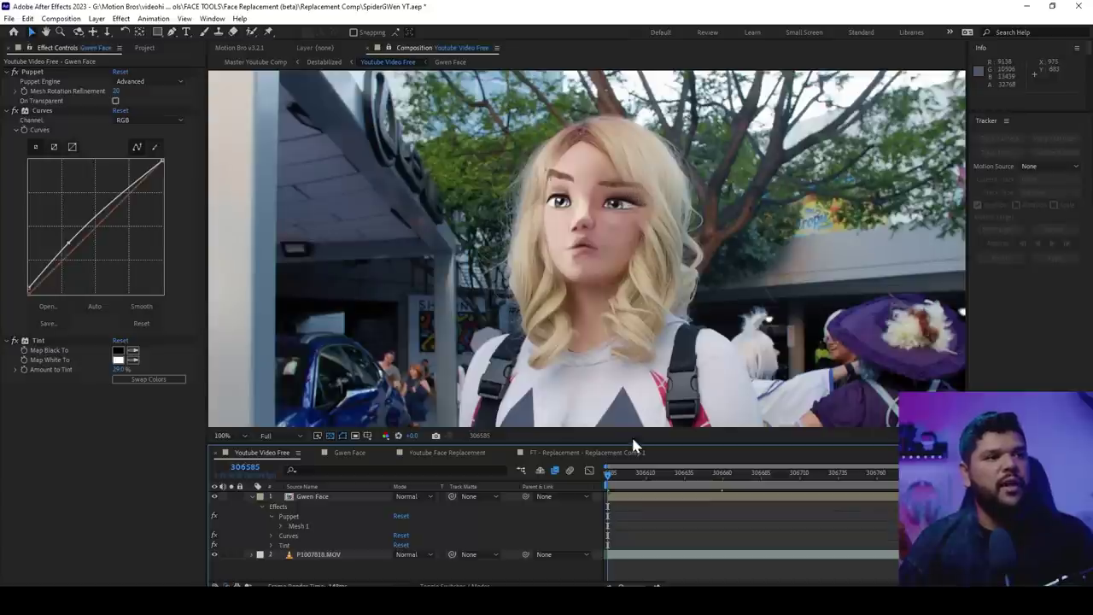
# Duplicate the P1007818.MOV layer above Gwen Face and open the copy in the Layer viewer with the Roto Brush tool
pyautogui.click(332, 557)
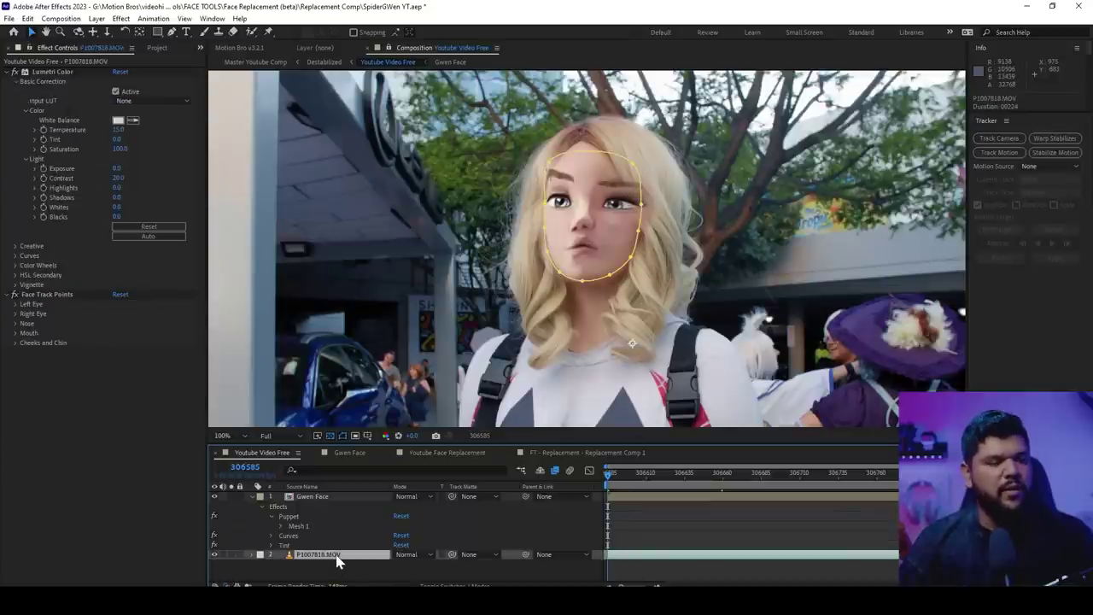
pyautogui.hotkey('ctrl', 'd')
pyautogui.moveTo(337, 559); pyautogui.dragTo(339, 496)
pyautogui.doubleClick(324, 496)
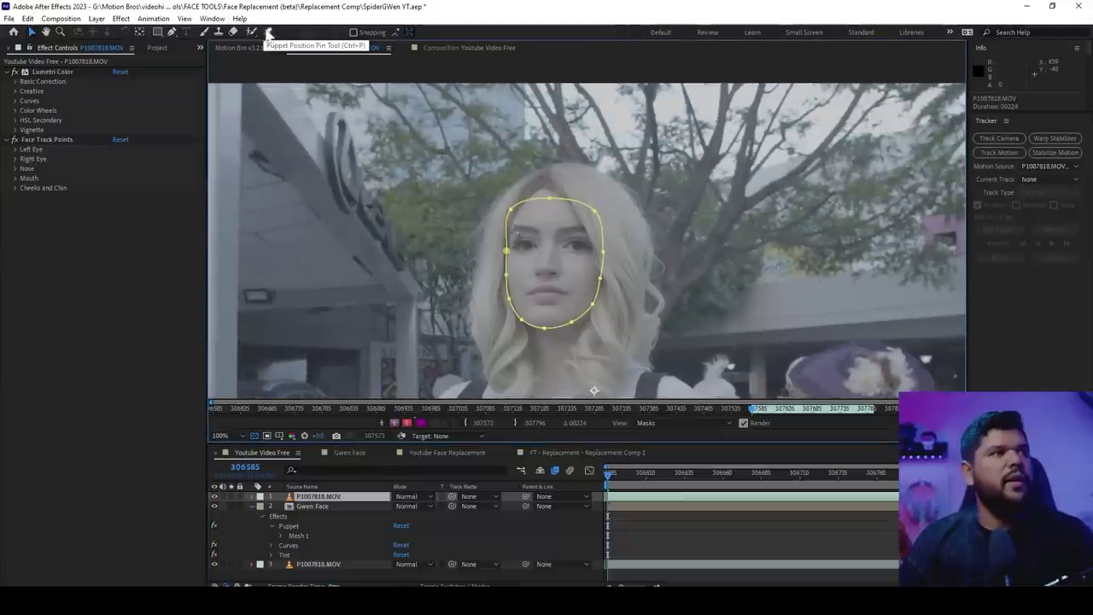
pyautogui.click(252, 32)
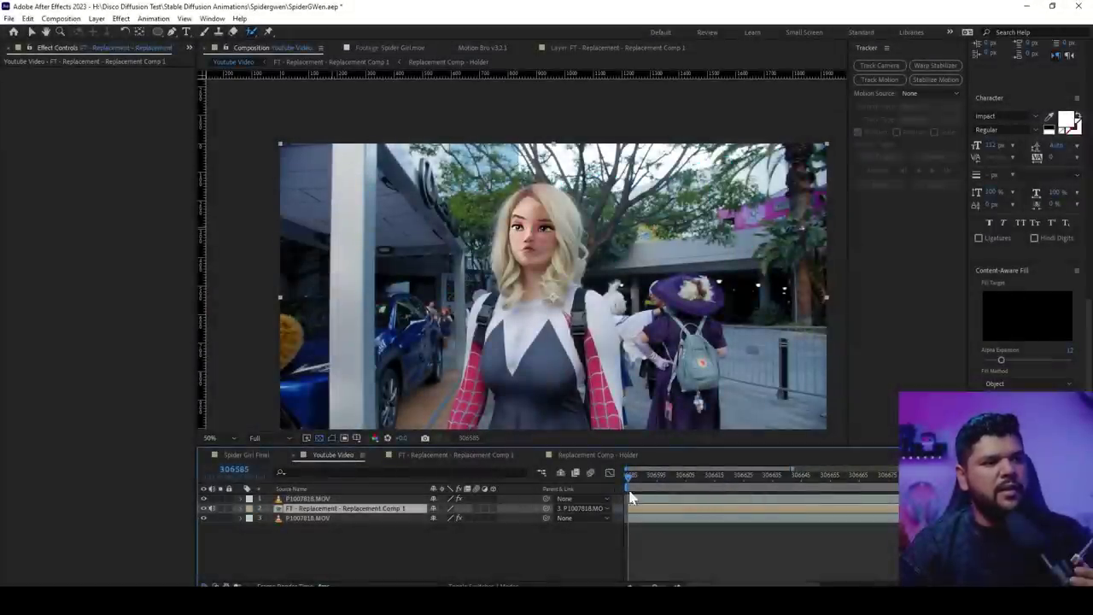
# Nest the Youtube Video composition in a new composition and rename the new one as Master Youtube Comp
pyautogui.rightClick(322, 459)
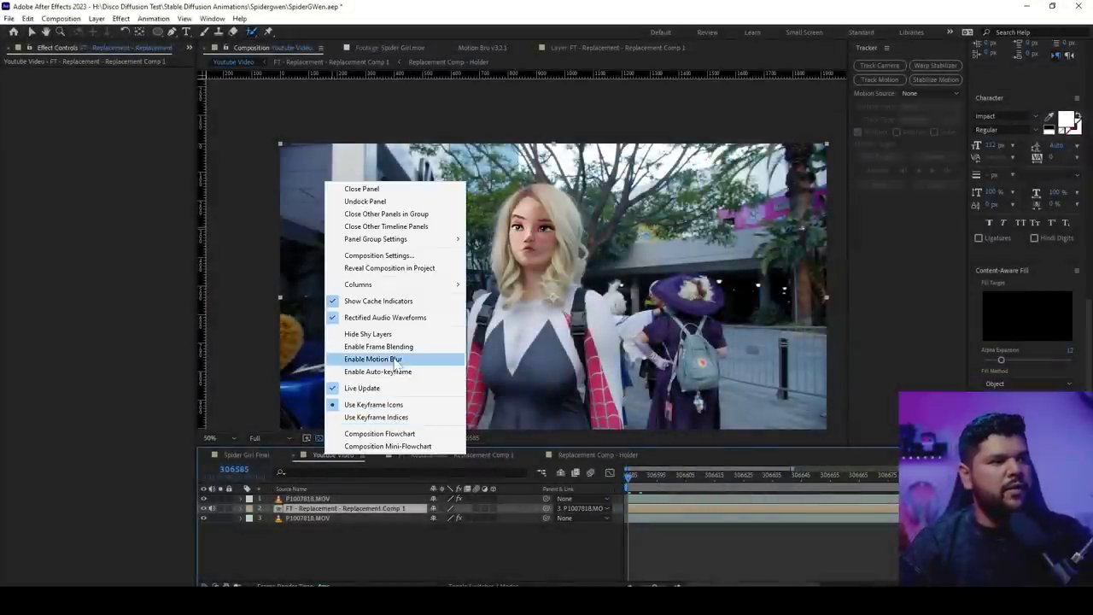
pyautogui.click(392, 266)
pyautogui.moveTo(47, 307); pyautogui.dragTo(35, 585)
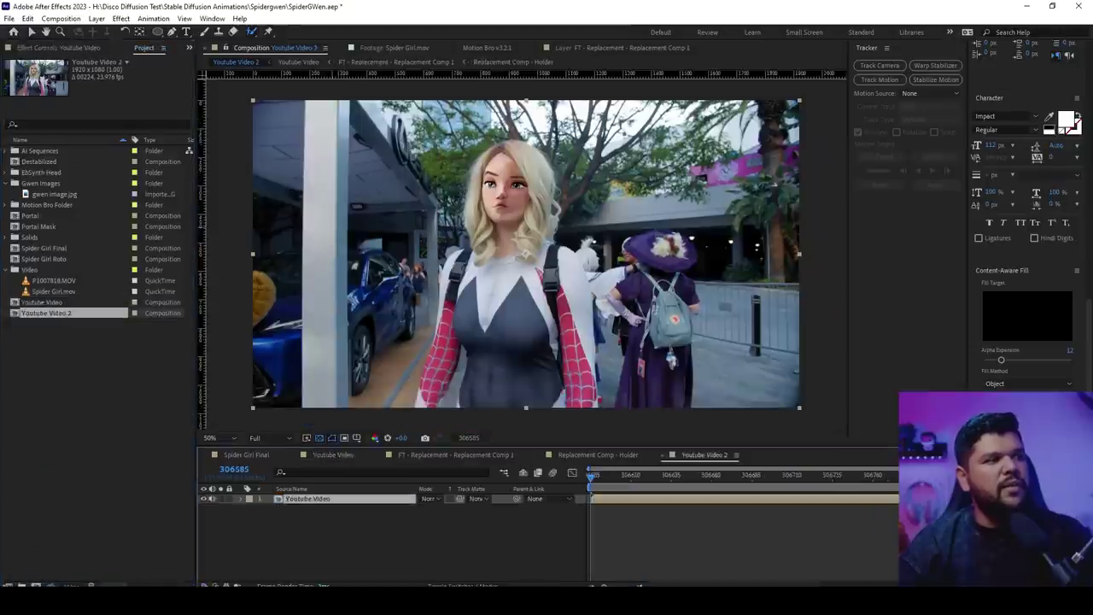
pyautogui.press('Return')
pyautogui.write('Master Youtube Comp')
pyautogui.press('Return')
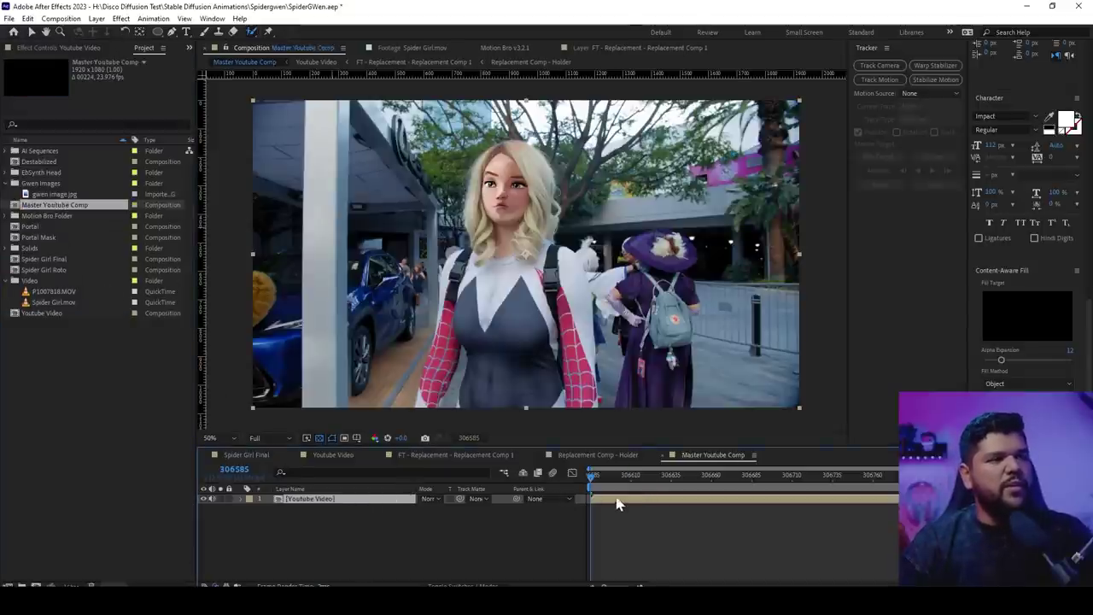
# Preview Master Youtube Comp and look through its Youtube Video layer and the nested face replacement compositions
pyautogui.press('space')
pyautogui.press('space')
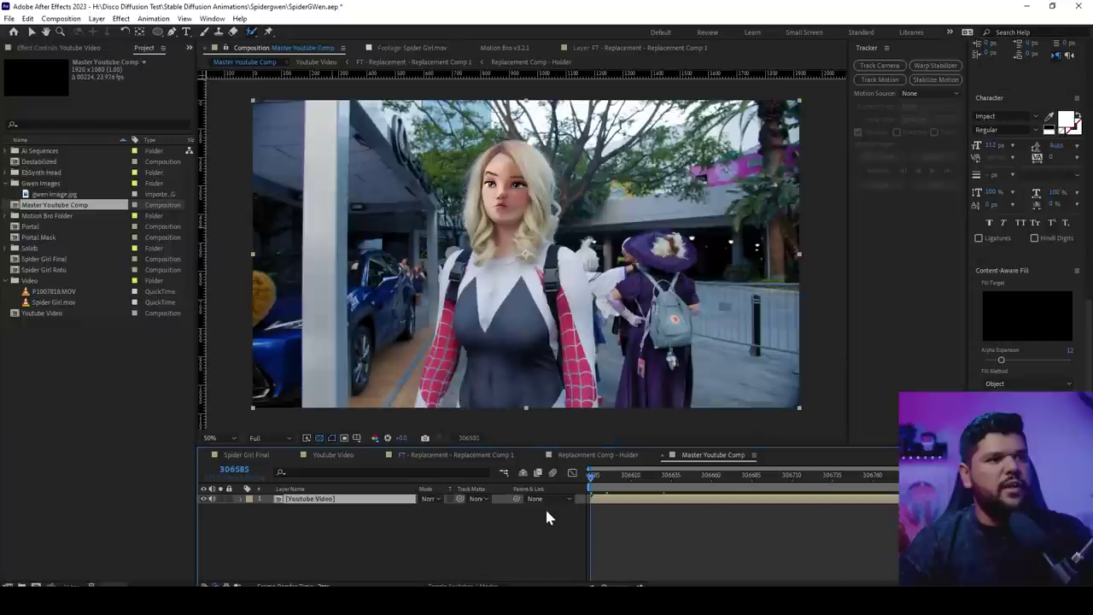
pyautogui.doubleClick(622, 501)
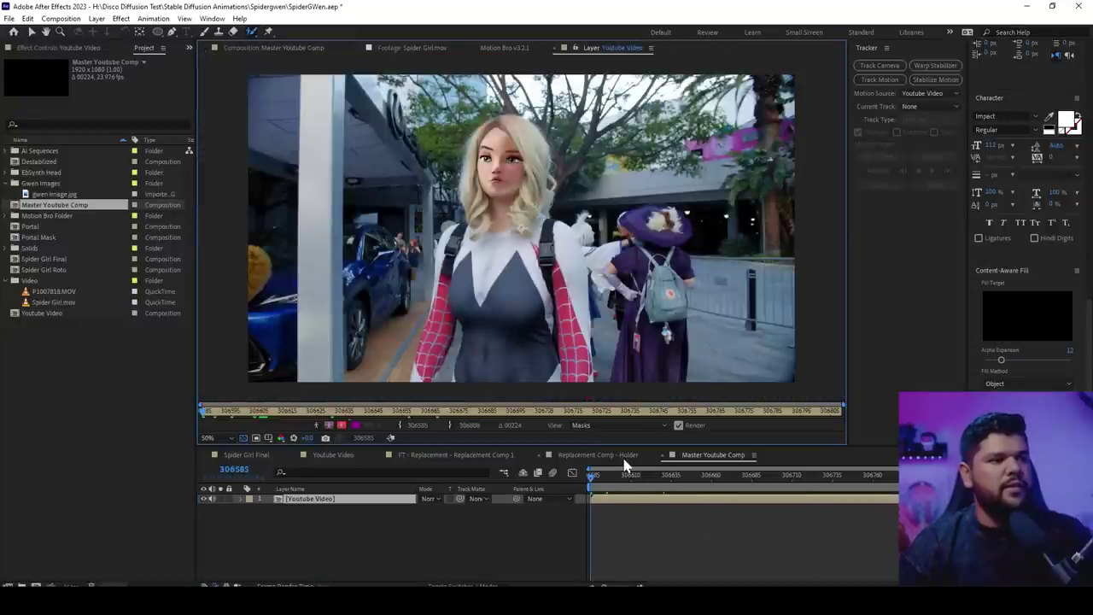
pyautogui.click(597, 454)
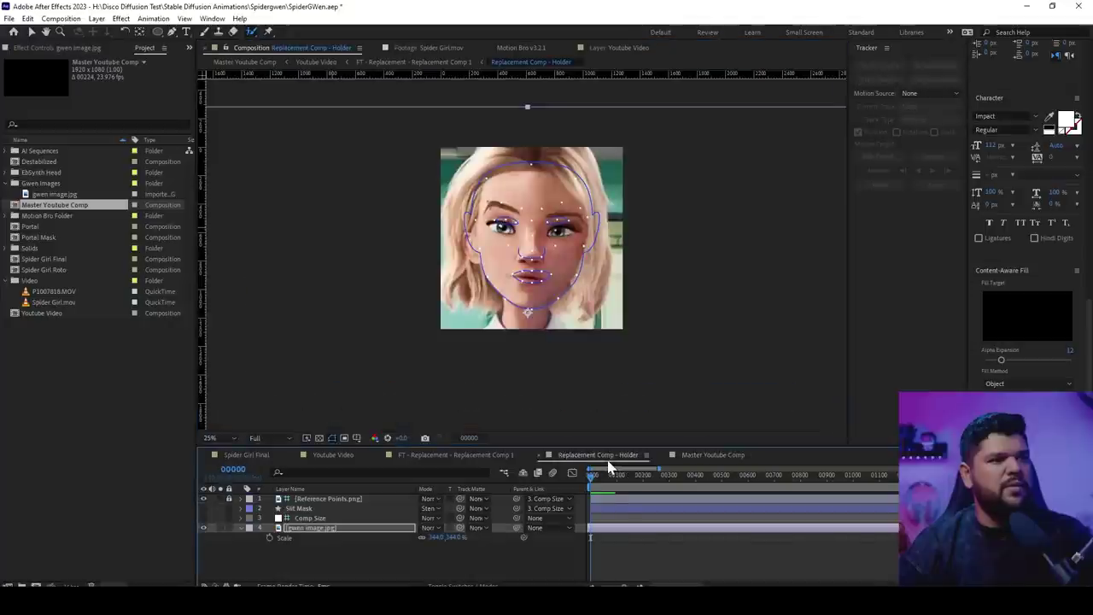
pyautogui.click(335, 455)
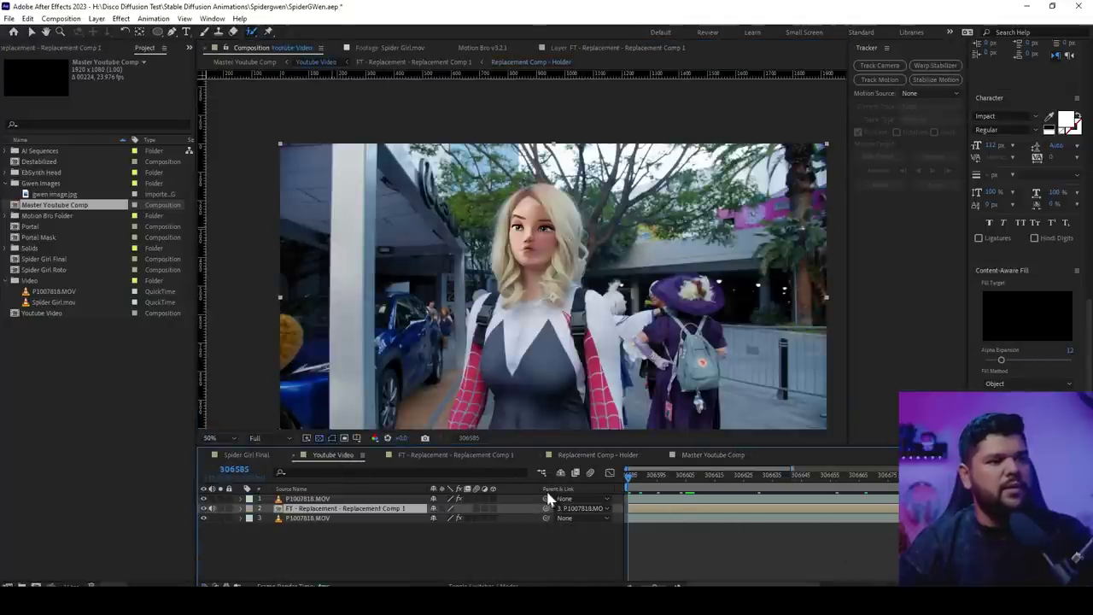
pyautogui.click(495, 454)
pyautogui.click(615, 454)
# Apply Mocha AE to the Youtube Video layer in Master Youtube Comp and launch Mocha with the Classic workspace
pyautogui.click(708, 454)
pyautogui.hotkey('ctrl', 'space')
pyautogui.write('moch')
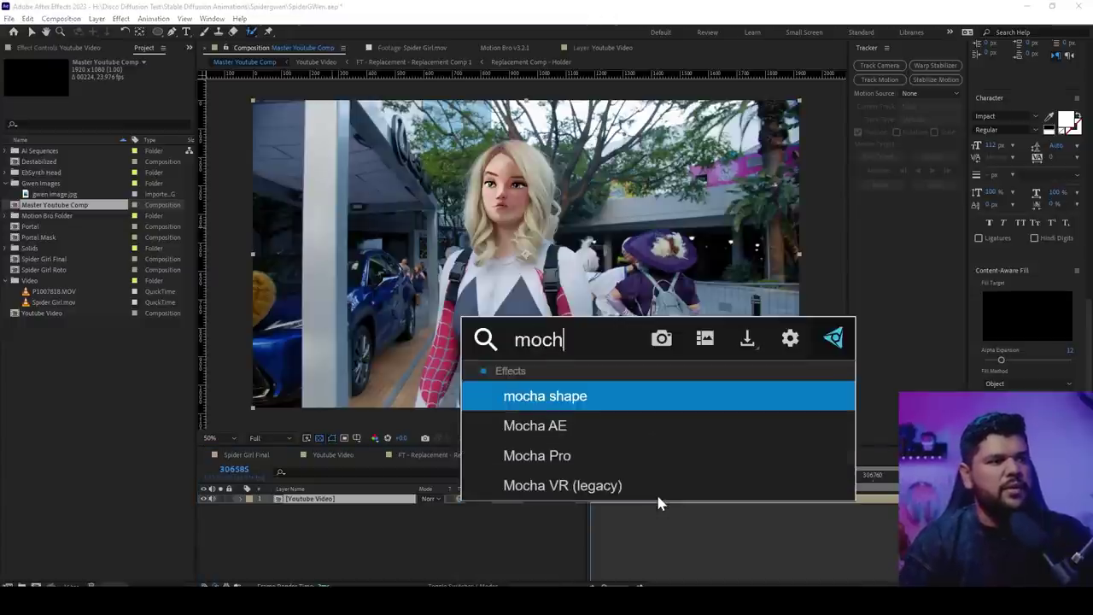
pyautogui.press('Down')
pyautogui.press('Return')
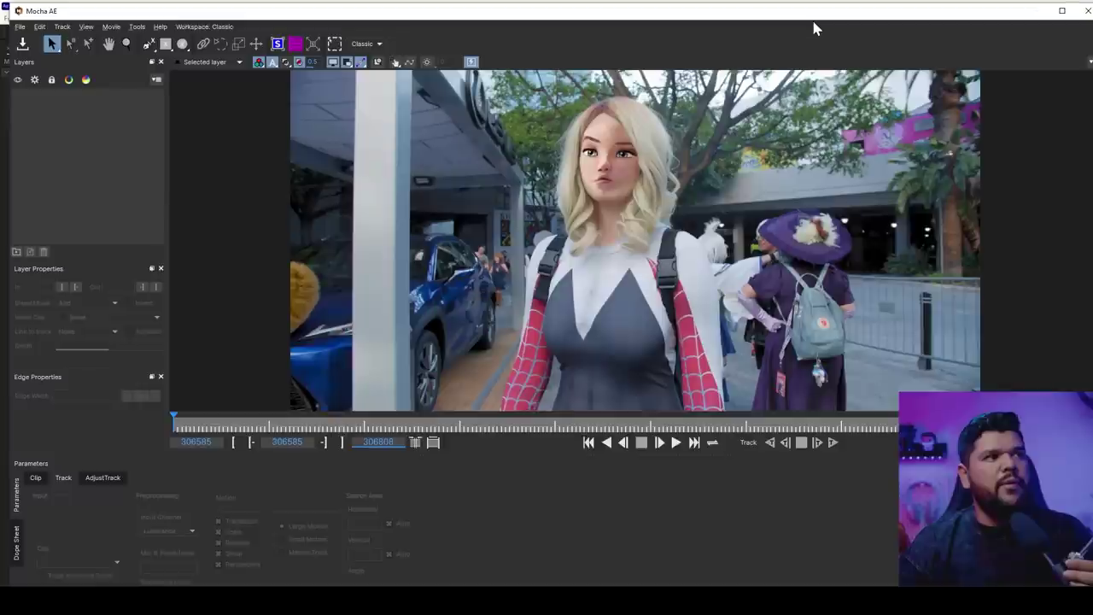
pyautogui.click(376, 45)
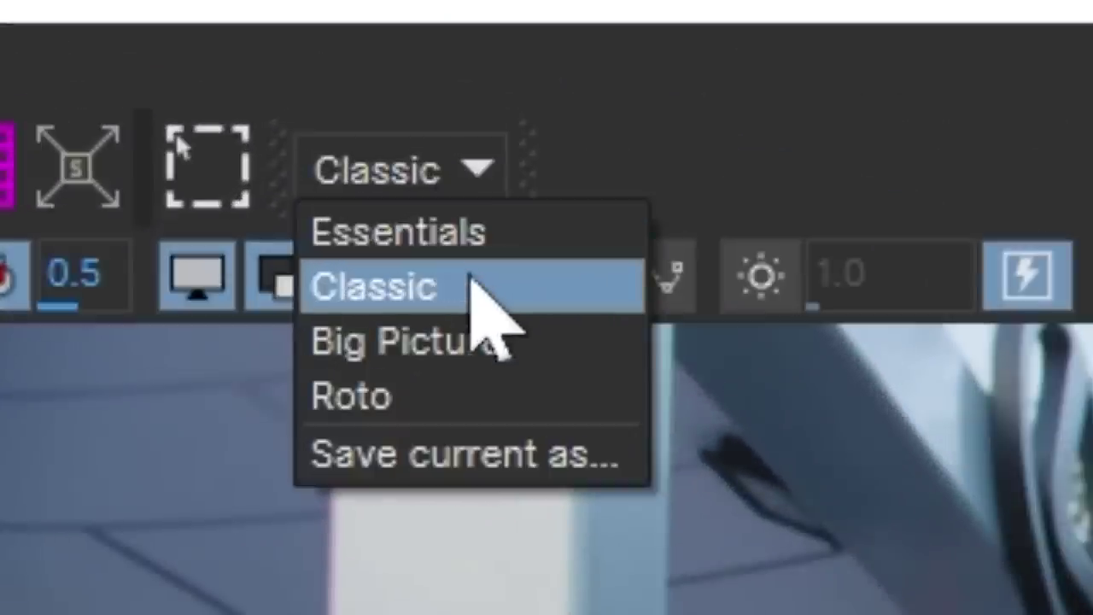
pyautogui.click(380, 68)
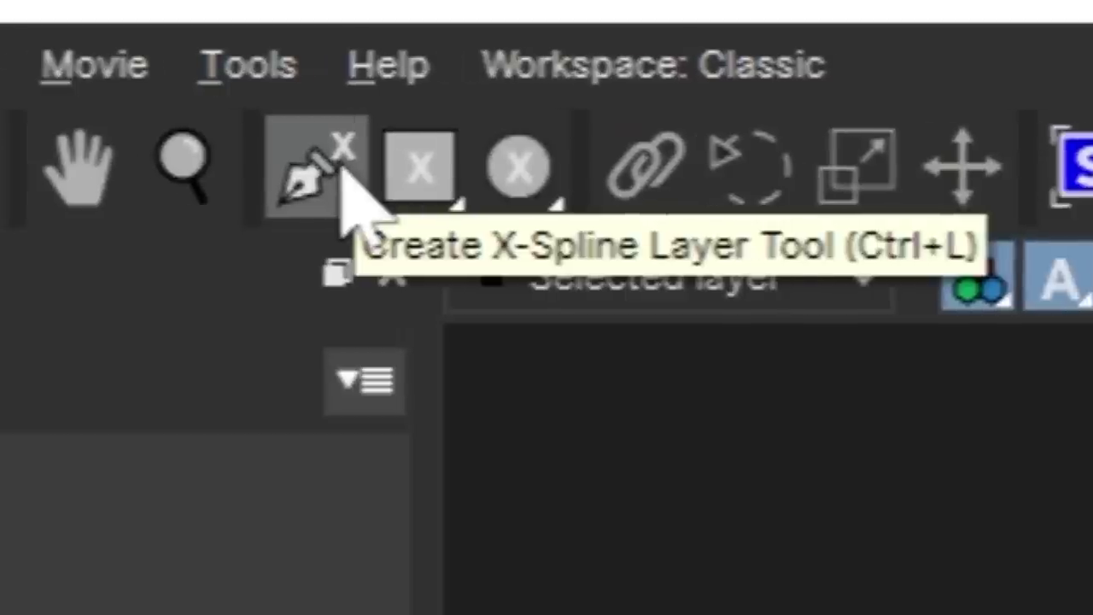
# Draw a closed X-Spline shape around the face from the hairline to the chin
pyautogui.click(342, 193)
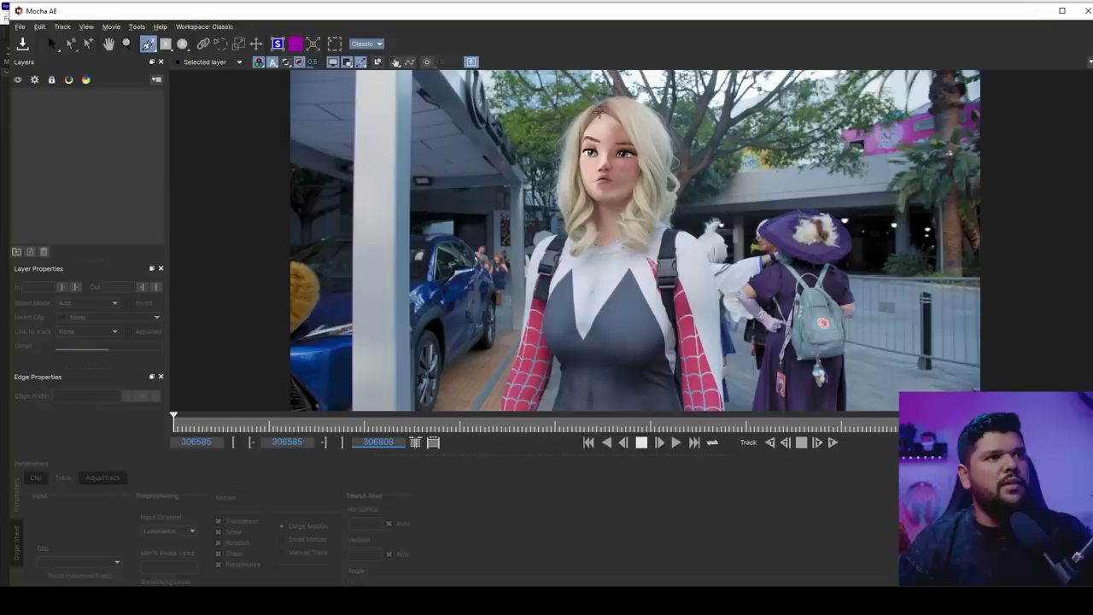
pyautogui.click(619, 100)
pyautogui.click(579, 125)
pyautogui.click(581, 131)
pyautogui.click(578, 160)
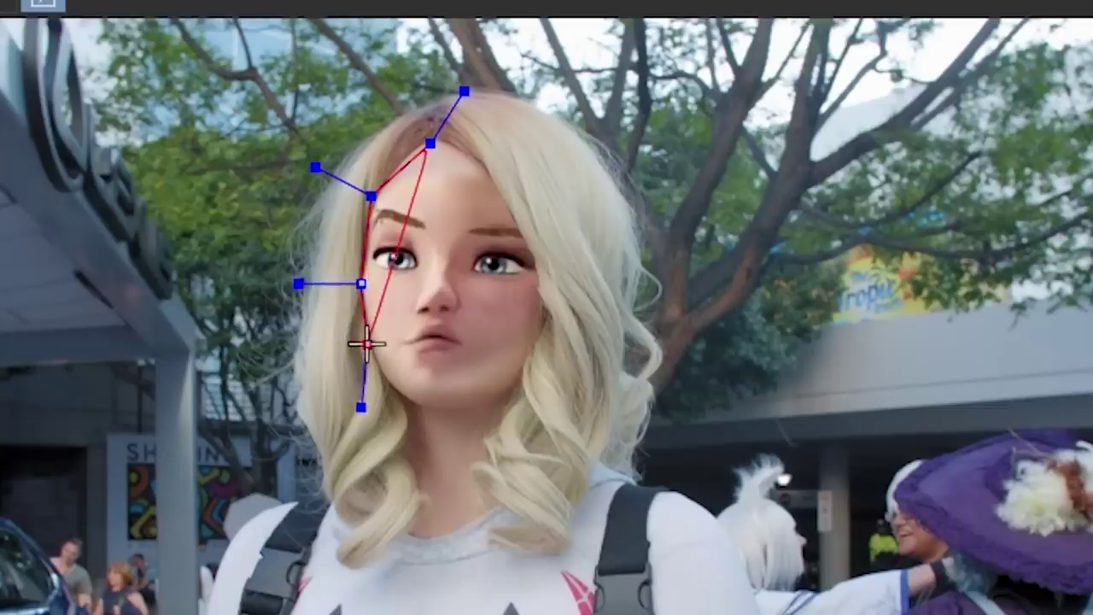
pyautogui.click(582, 187)
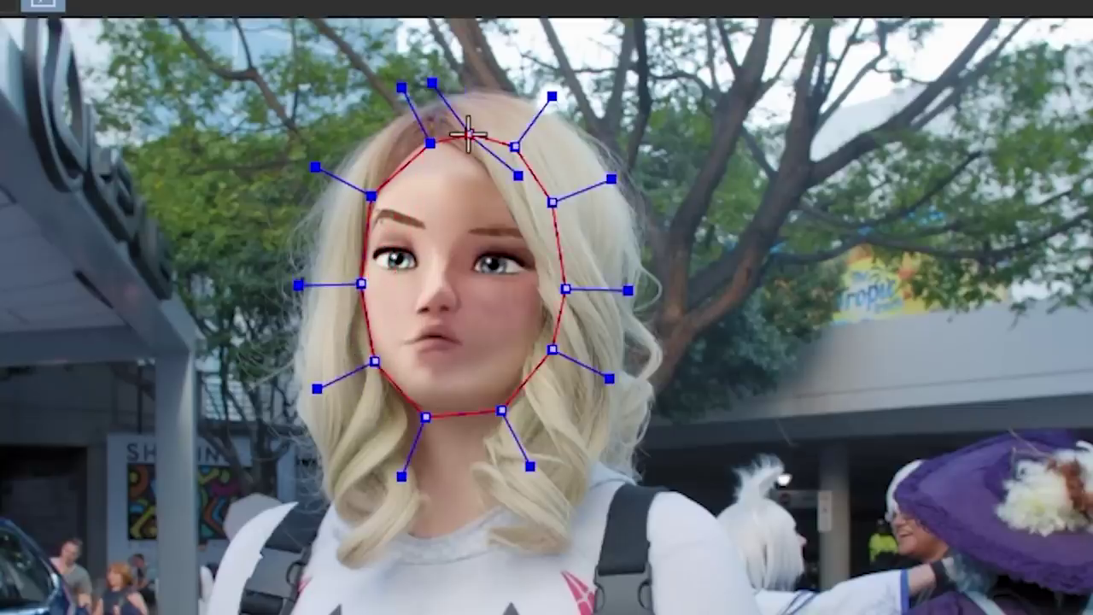
pyautogui.rightClick(468, 134)
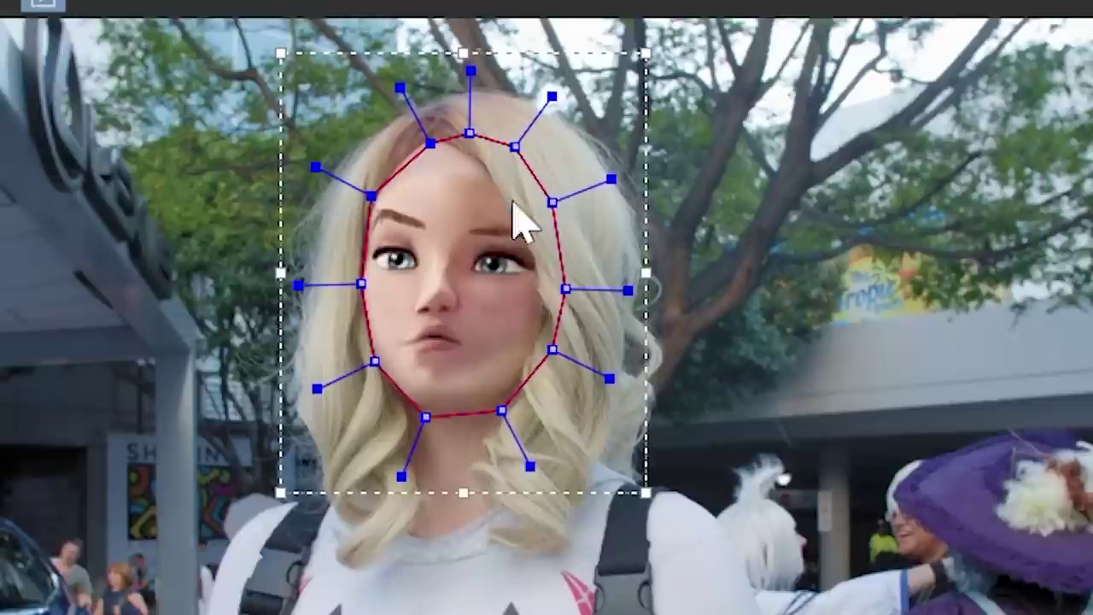
# Turn off Shear tracking and track the face spline forward through the clip
pyautogui.moveTo(177, 421); pyautogui.dragTo(127, 430)
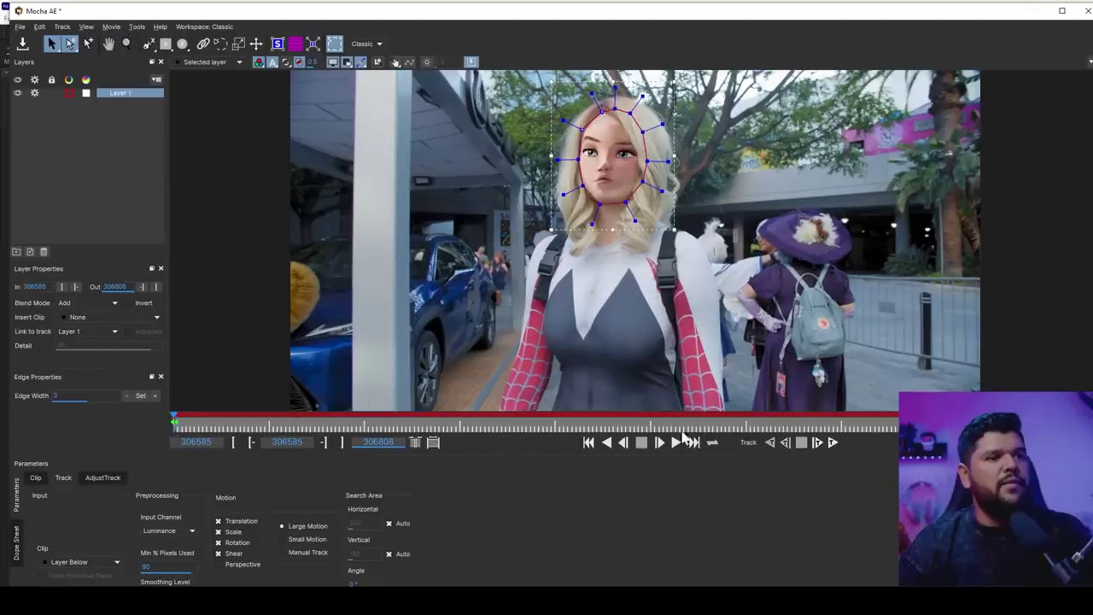
pyautogui.click(230, 553)
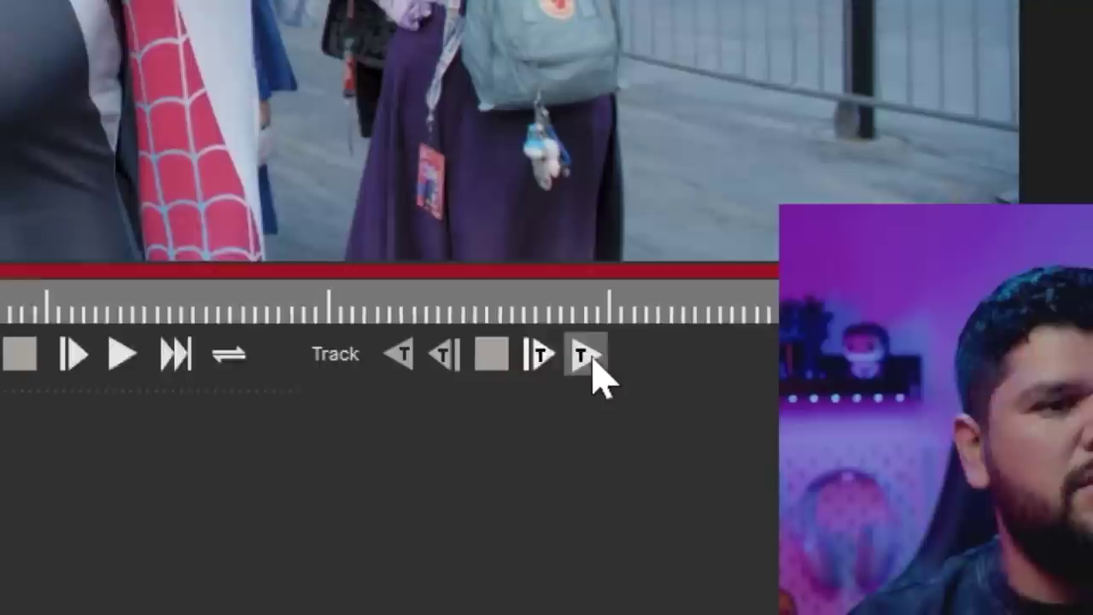
pyautogui.click(833, 442)
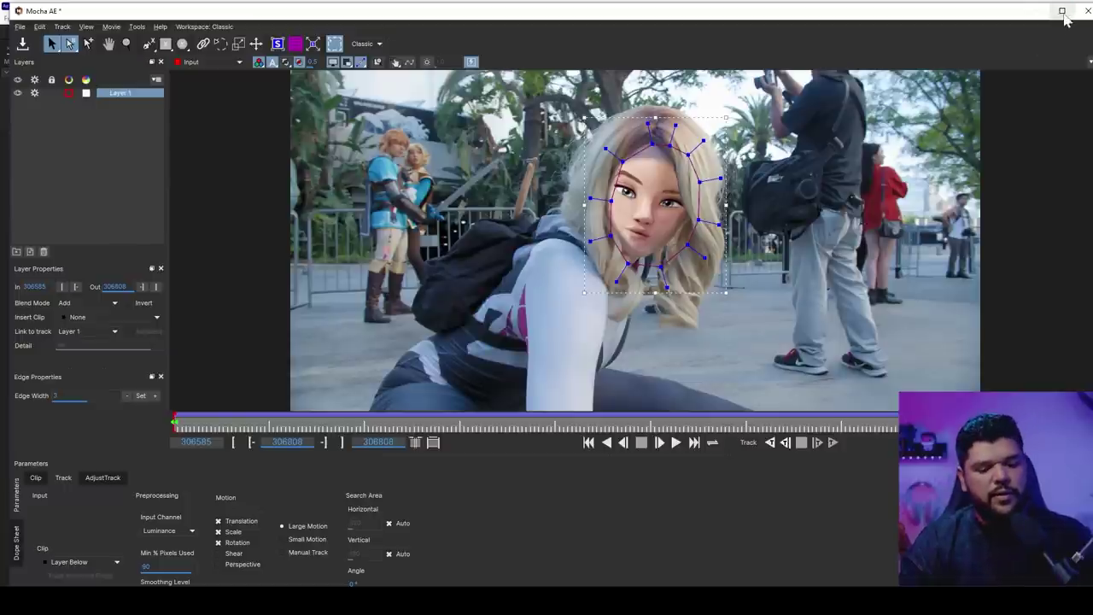
# Rename the tracked layer as Face tracking, exit Mocha and create track data from that layer
pyautogui.rightClick(128, 93)
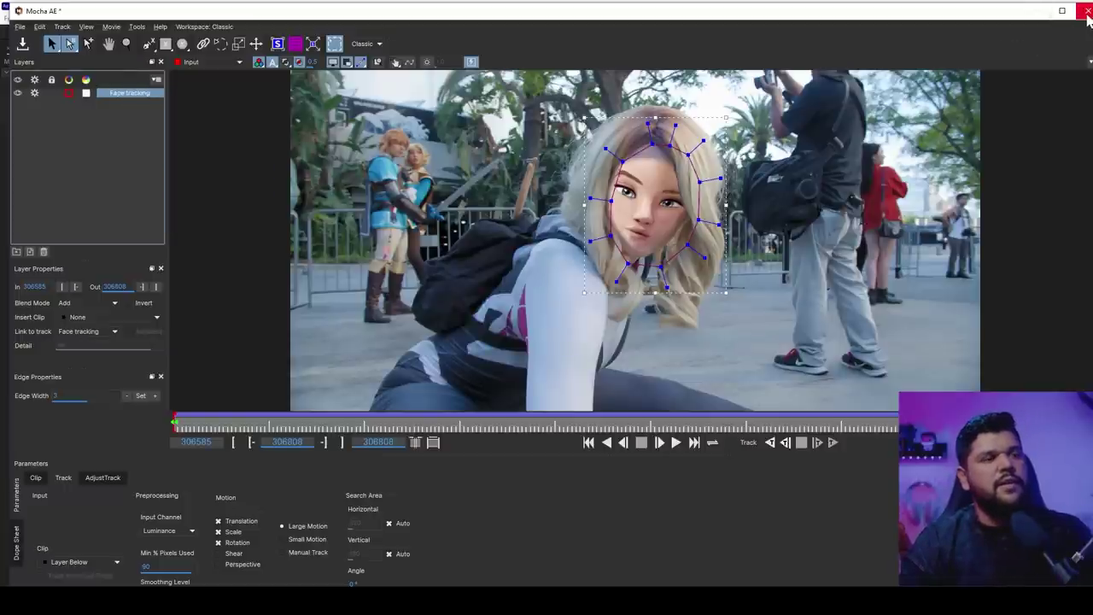
pyautogui.click(1086, 12)
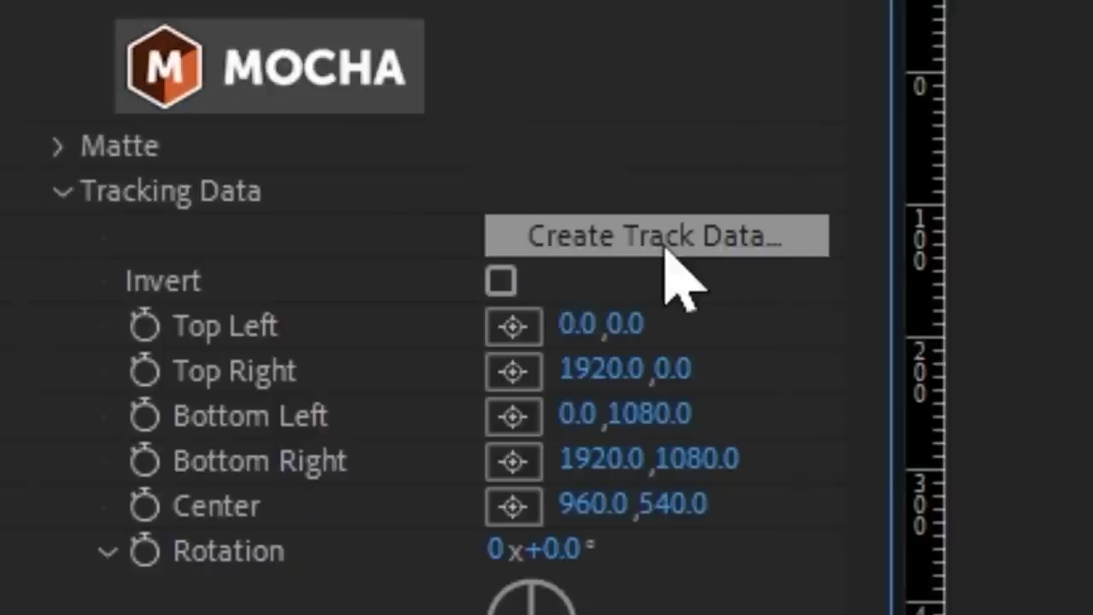
pyautogui.click(666, 254)
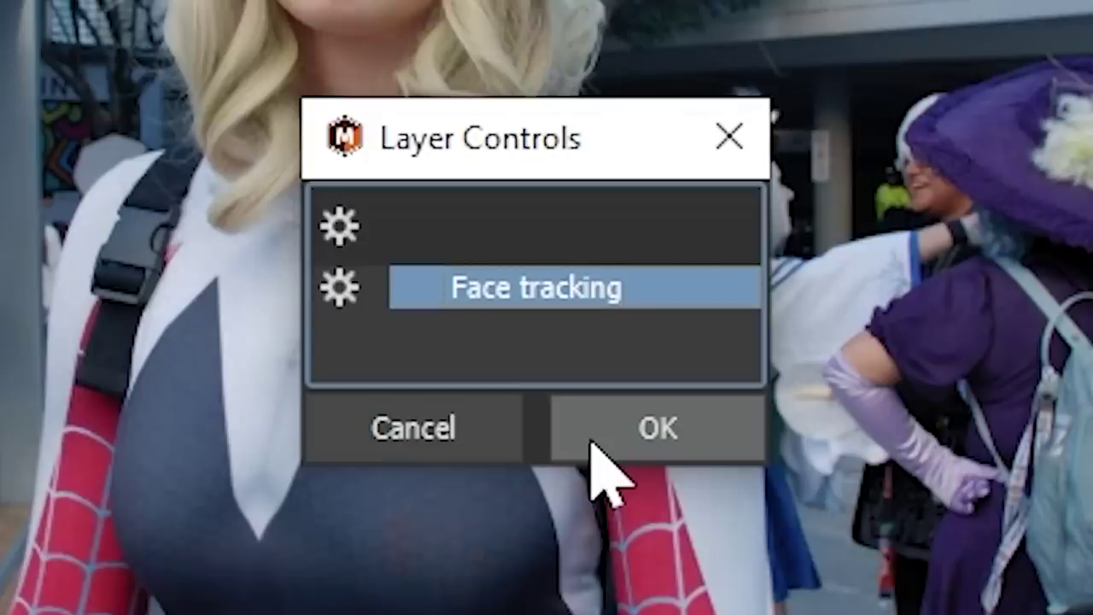
pyautogui.click(590, 441)
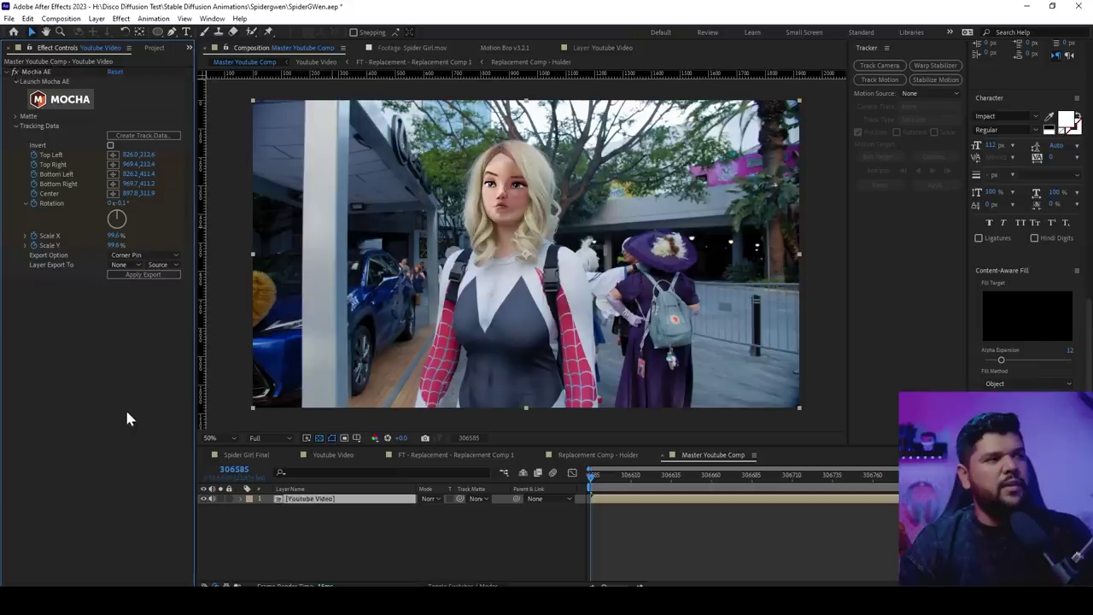
# Apply the CC Power Pin effect to the Youtube Video layer
pyautogui.click(610, 500)
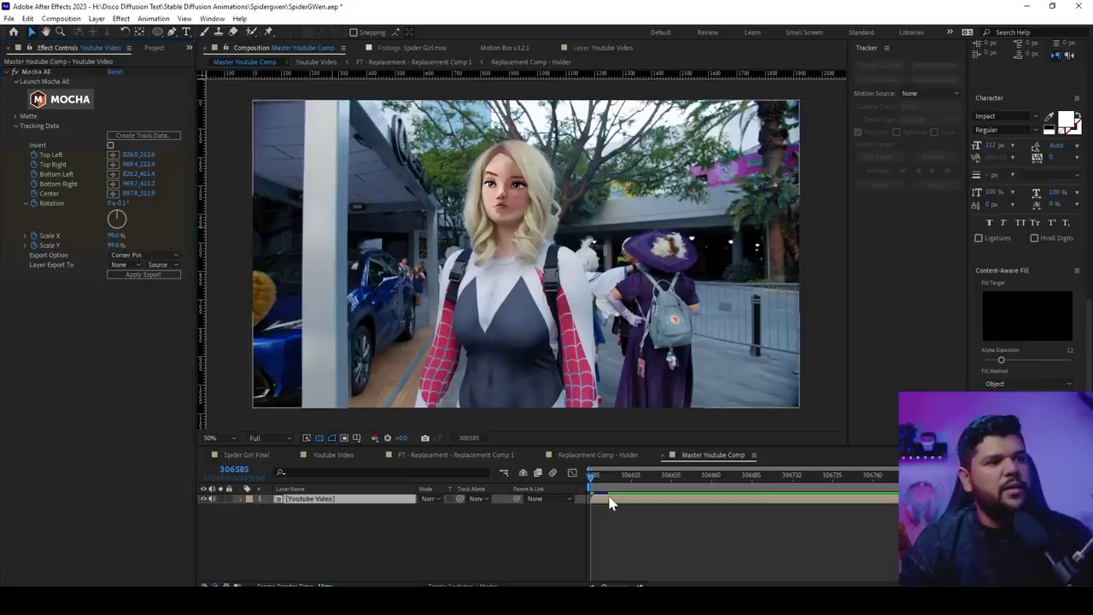
pyautogui.hotkey('ctrl', 'space')
pyautogui.write('cc powe')
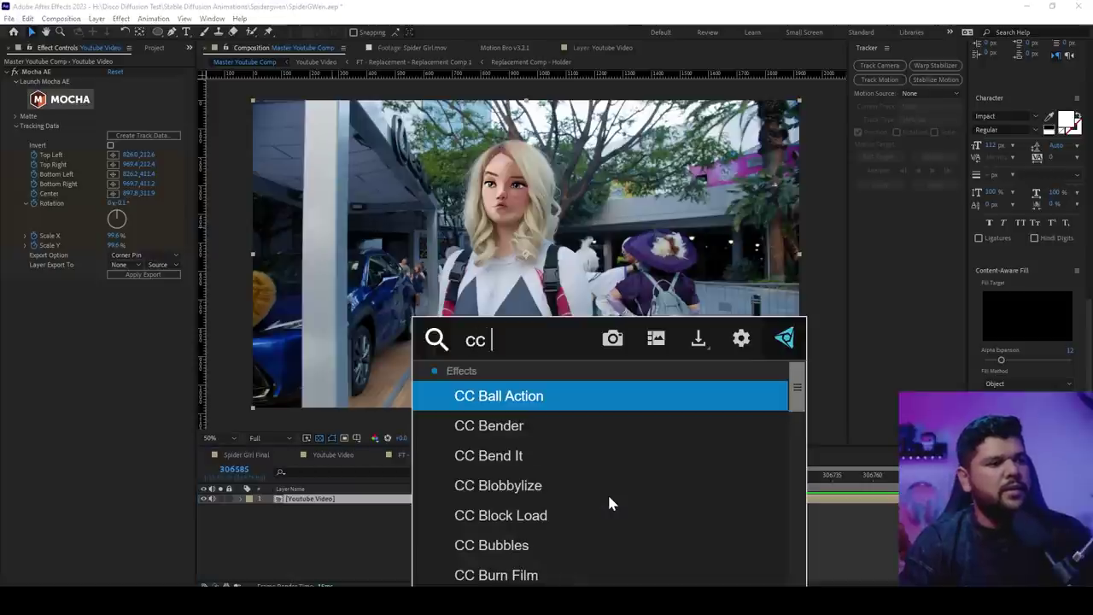
pyautogui.press('Return')
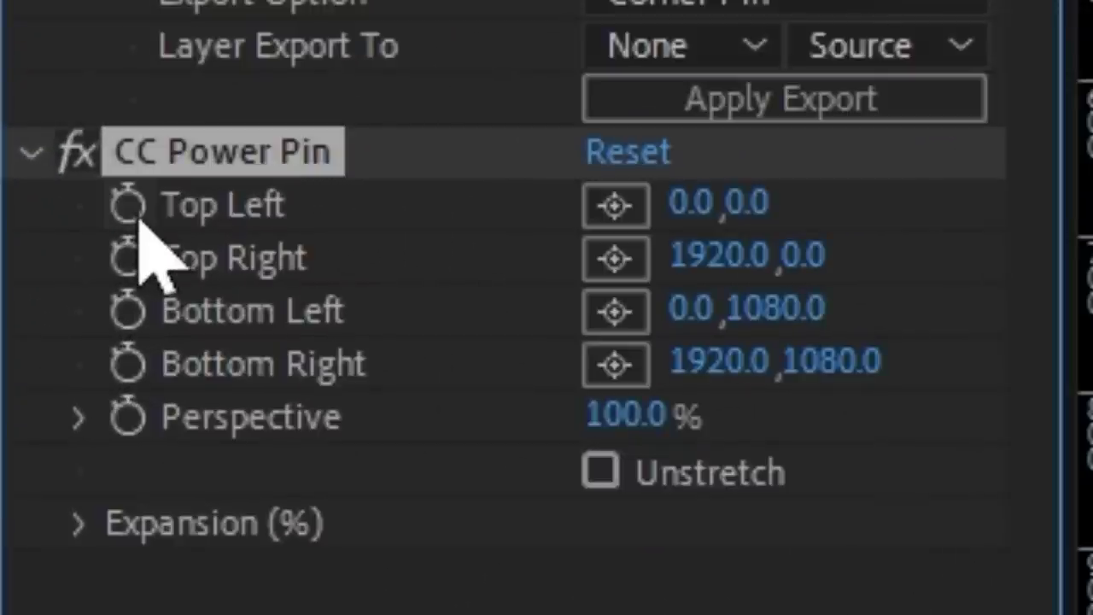
# Link CC Power Pin's Top Left to Mocha AE's Top Left tracking data with an expression
pyautogui.keyDown('alt'); pyautogui.click(130, 206); pyautogui.keyUp('alt')
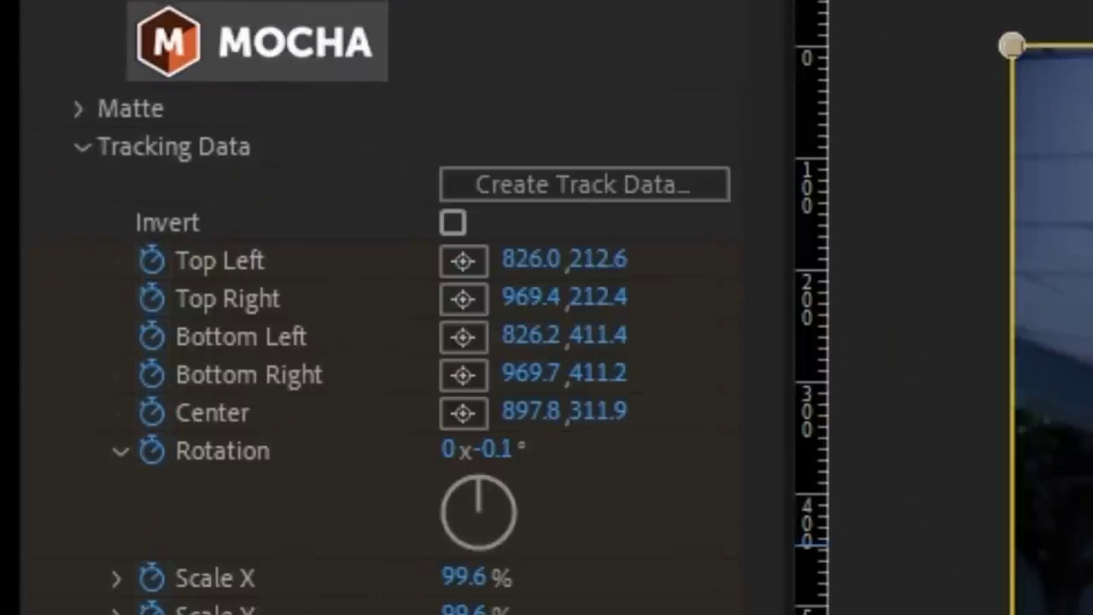
pyautogui.moveTo(444, 517); pyautogui.dragTo(62, 157)
pyautogui.moveTo(263, 274); pyautogui.dragTo(298, 272)
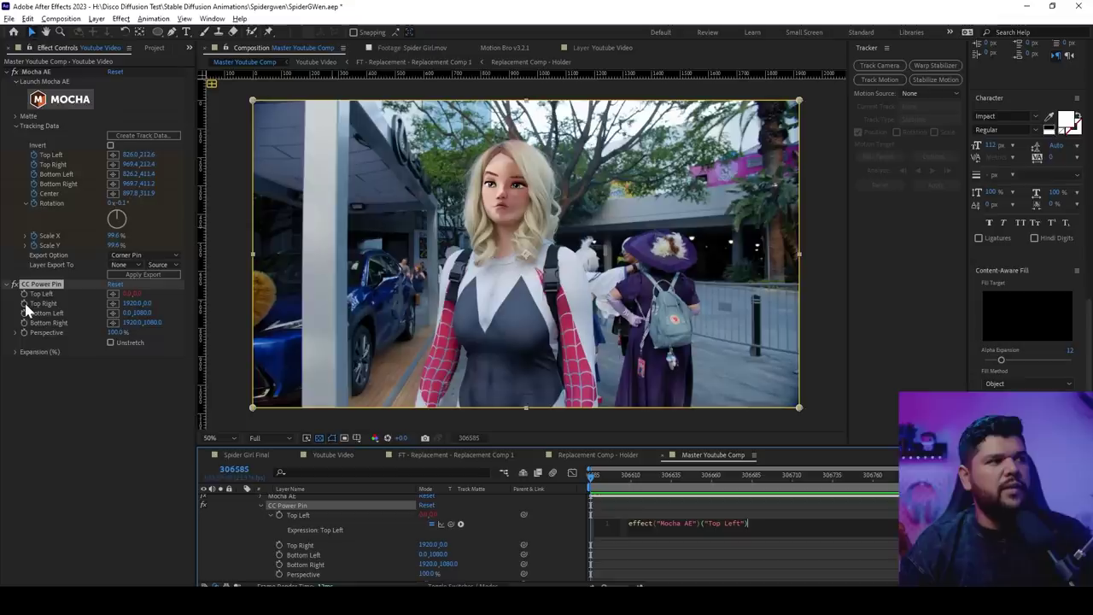
# Link CC Power Pin's Top Right, Bottom Left and Bottom Right to the matching Mocha AE tracking points with expressions
pyautogui.keyDown('alt'); pyautogui.click(59, 297); pyautogui.keyUp('alt')
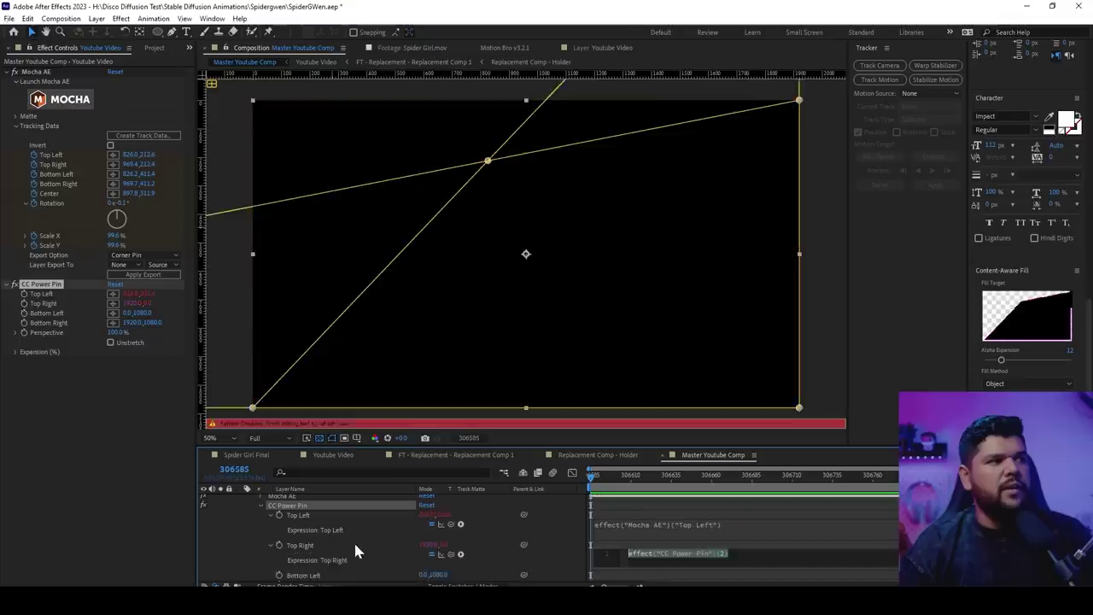
pyautogui.scroll(-1, 355, 544)
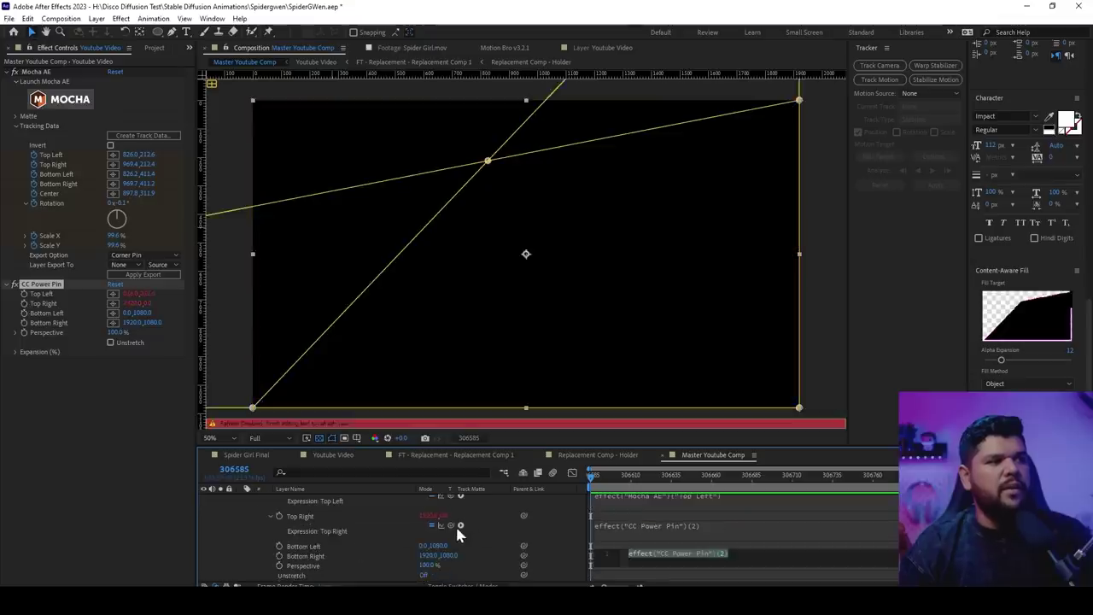
pyautogui.moveTo(461, 526); pyautogui.dragTo(53, 164)
pyautogui.keyDown('alt'); pyautogui.click(24, 313); pyautogui.keyUp('alt')
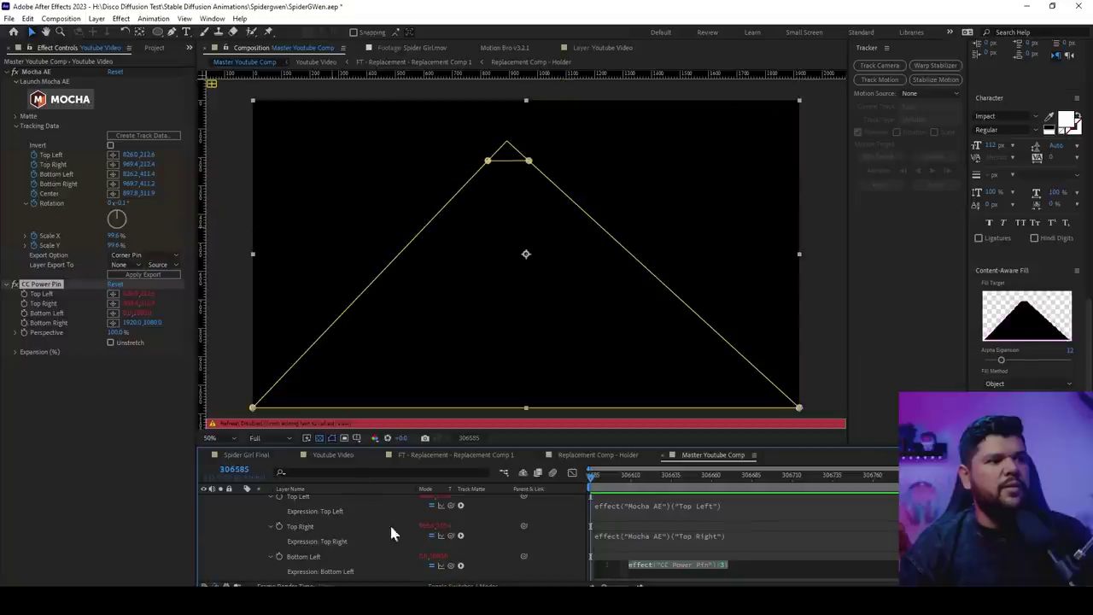
pyautogui.moveTo(453, 567); pyautogui.dragTo(56, 173)
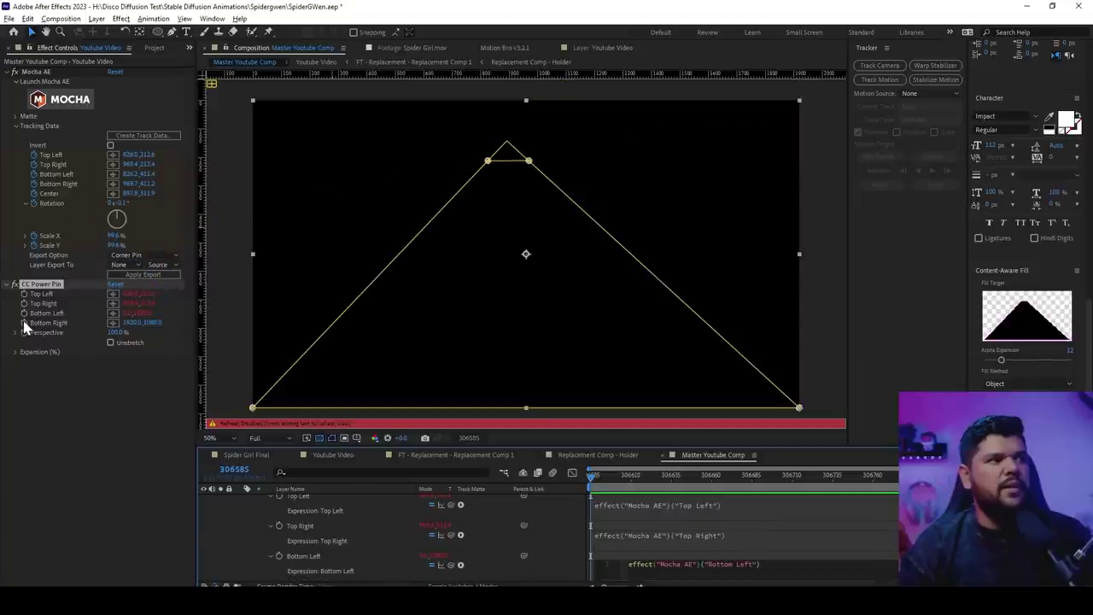
pyautogui.keyDown('alt'); pyautogui.click(24, 323); pyautogui.keyUp('alt')
pyautogui.moveTo(450, 547); pyautogui.dragTo(51, 185)
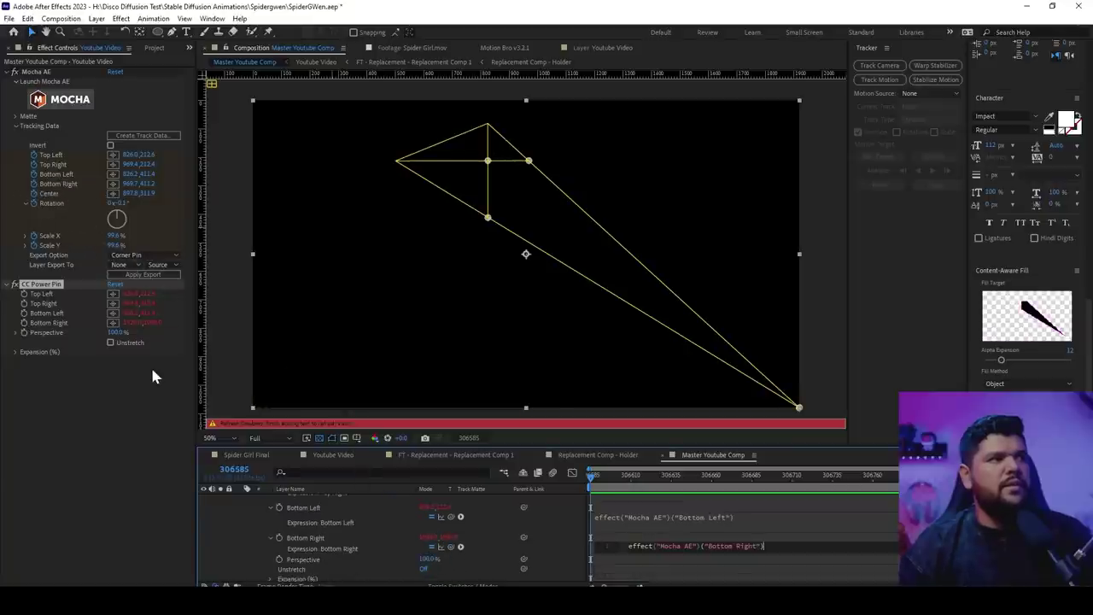
pyautogui.click(153, 376)
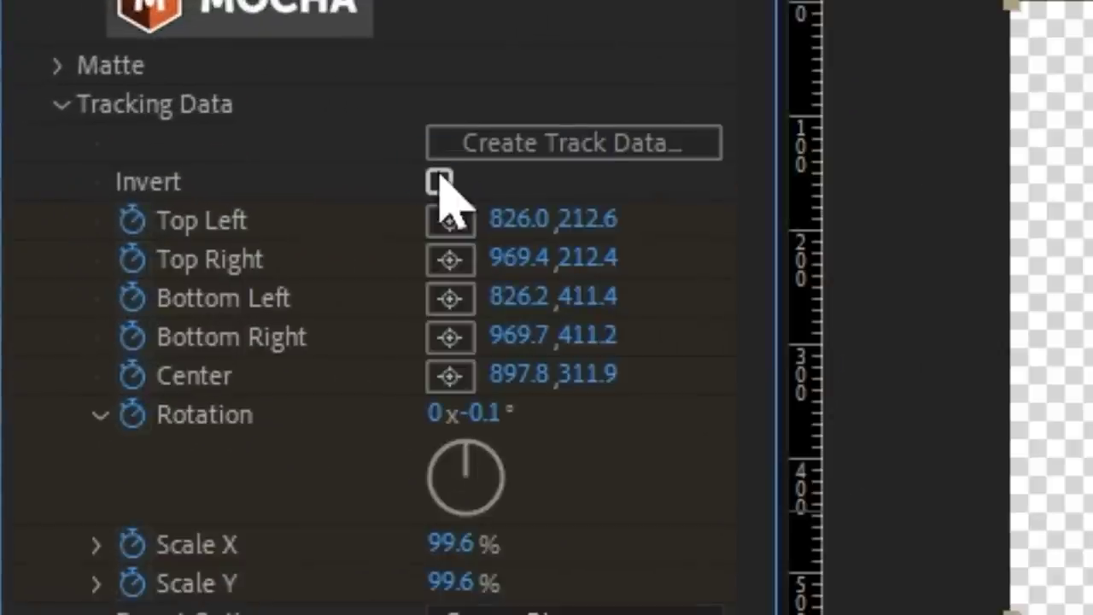
# Invert the Mocha AE tracking data and scrub through the clip to check the face stabilization
pyautogui.click(440, 181)
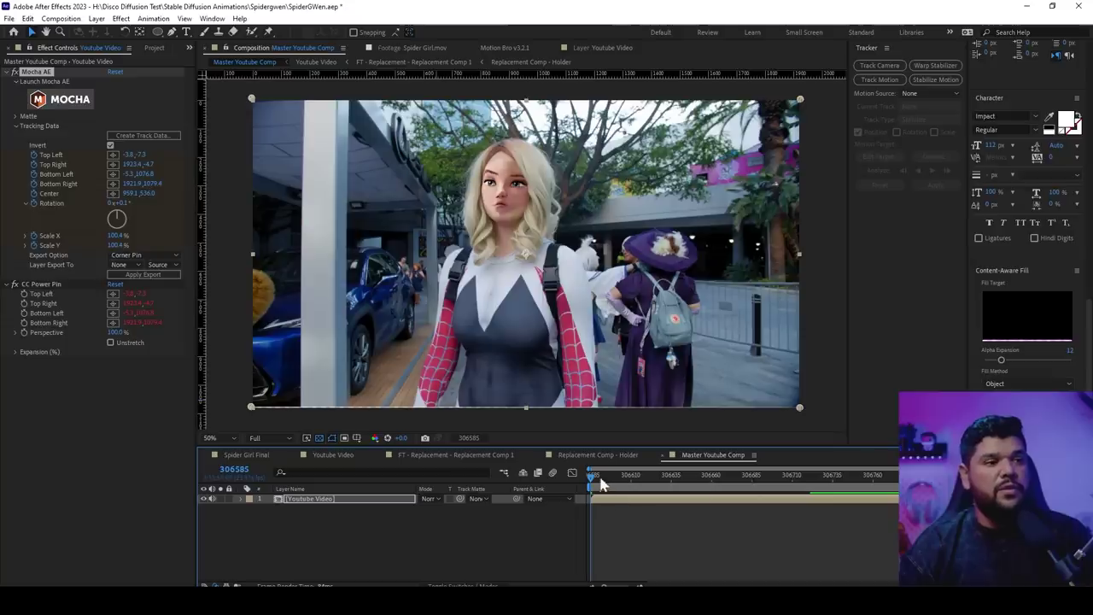
pyautogui.moveTo(602, 484); pyautogui.dragTo(796, 509)
pyautogui.press('Home')
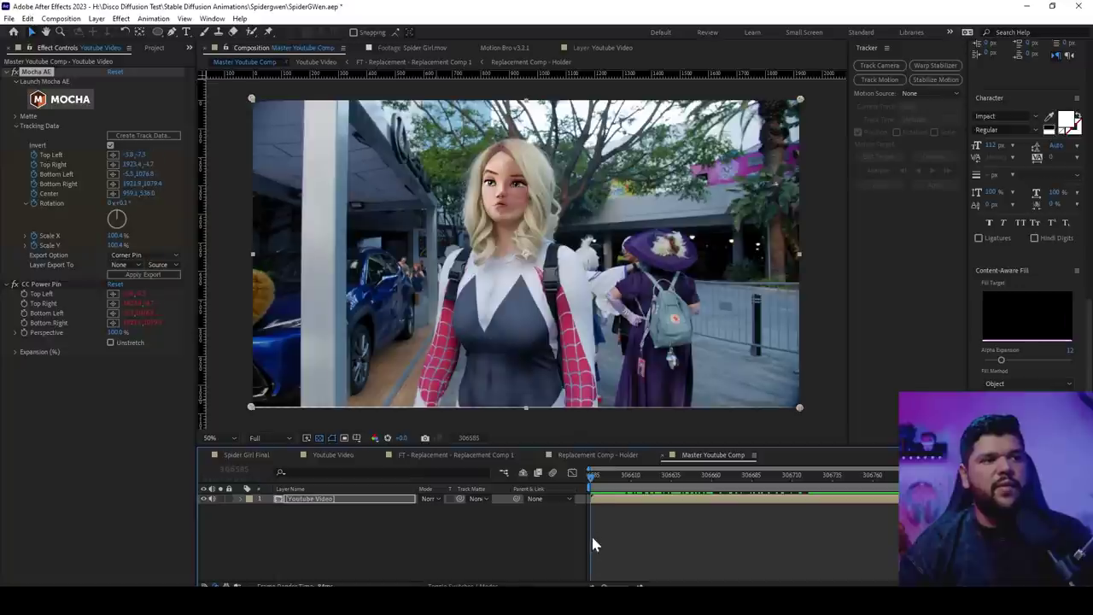
pyautogui.moveTo(593, 488); pyautogui.dragTo(773, 501)
# Reopen Mocha, correct the Face tracking layer where it drifts off the face, and recreate the track data from it
pyautogui.click(60, 100)
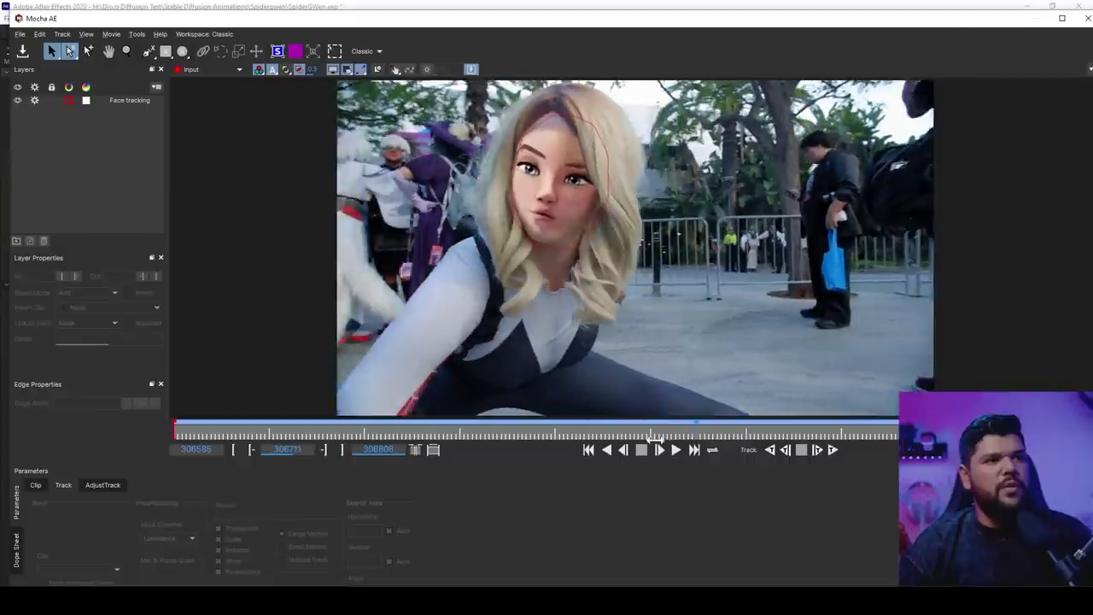
pyautogui.moveTo(654, 436); pyautogui.dragTo(741, 449)
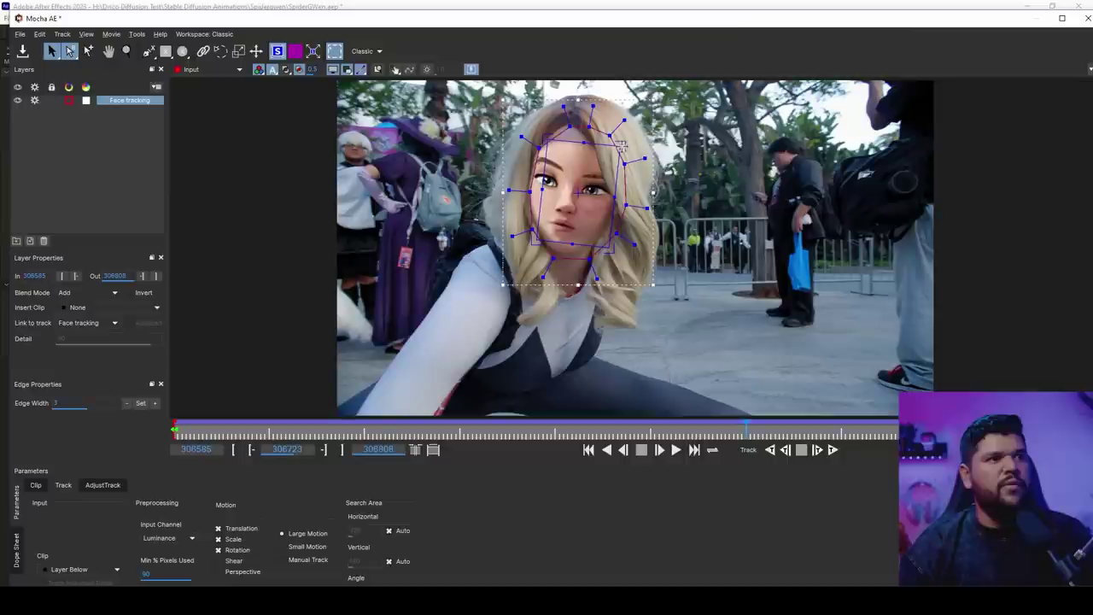
pyautogui.moveTo(693, 12); pyautogui.dragTo(632, 23)
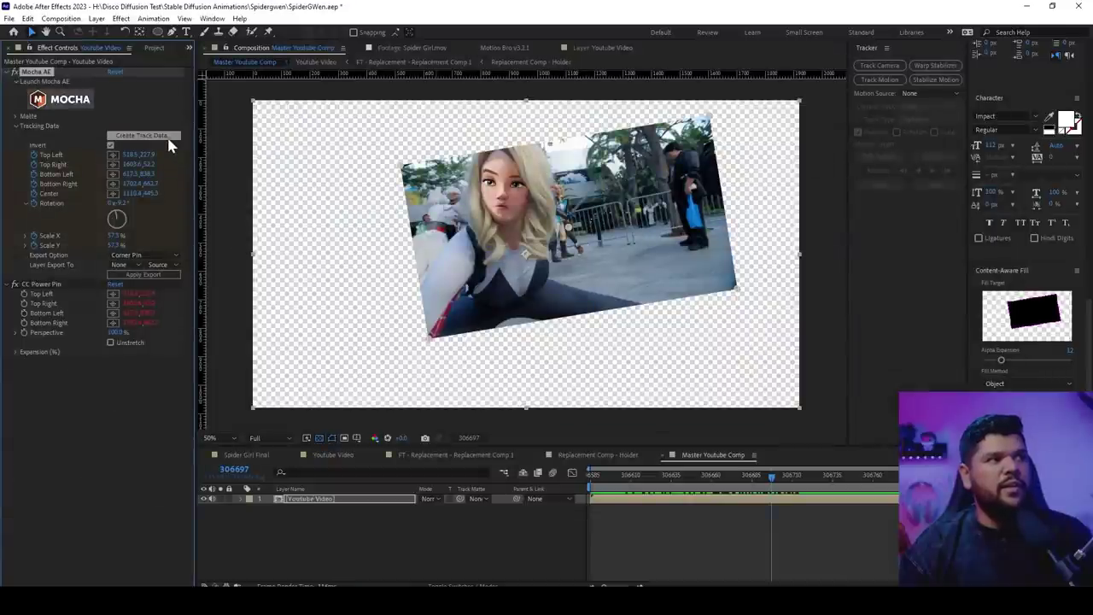
pyautogui.click(167, 137)
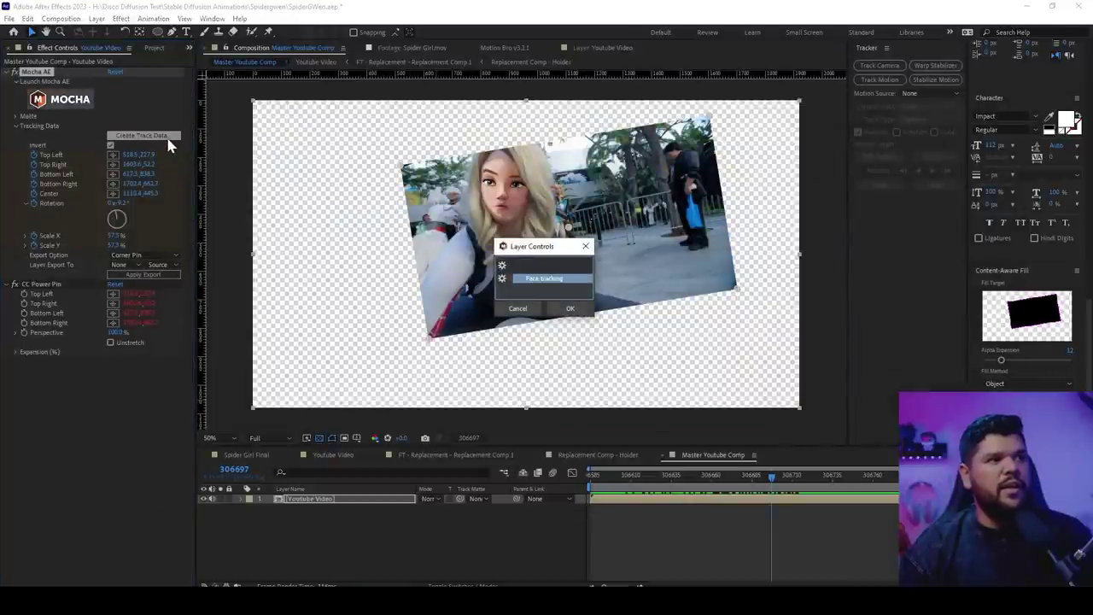
pyautogui.click(582, 309)
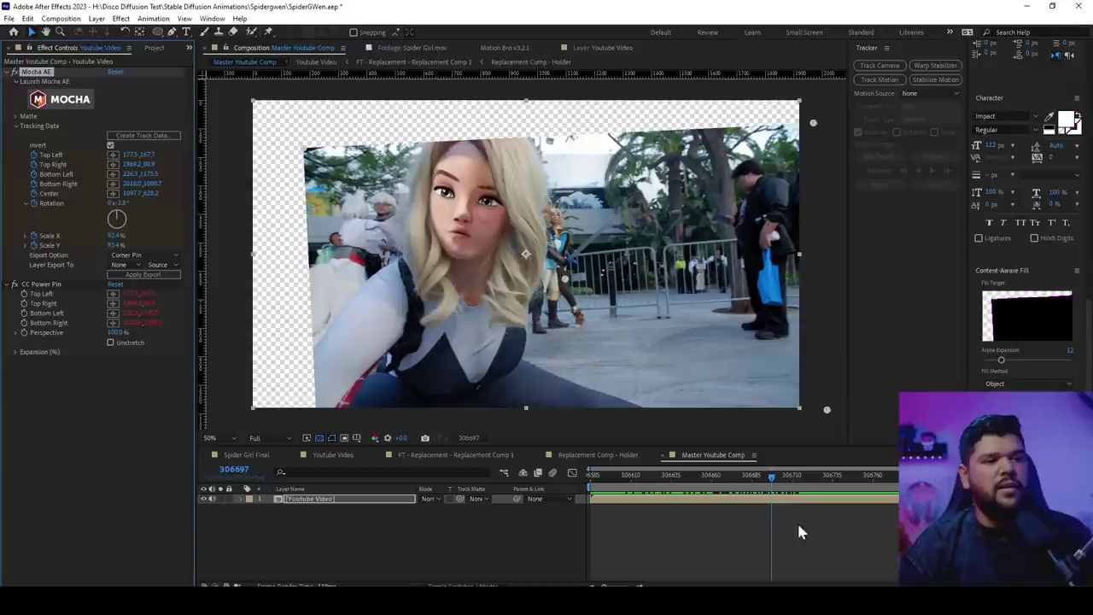
# Play and scrub through the clip to examine the face stabilization with the corrected track data
pyautogui.moveTo(775, 482); pyautogui.dragTo(705, 495)
pyautogui.press('space')
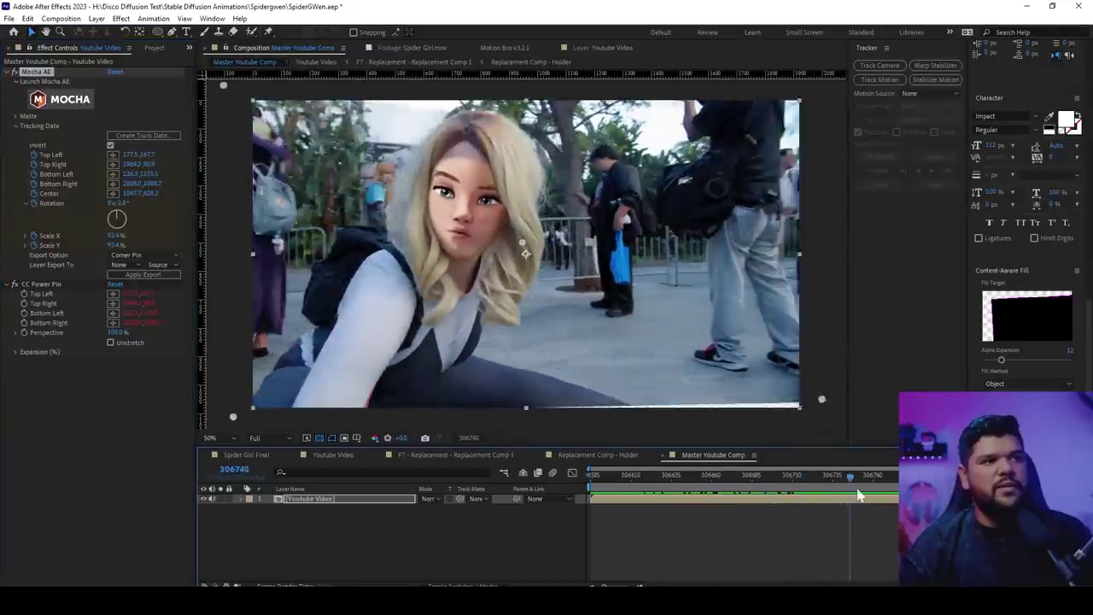
pyautogui.moveTo(724, 480); pyautogui.dragTo(896, 488)
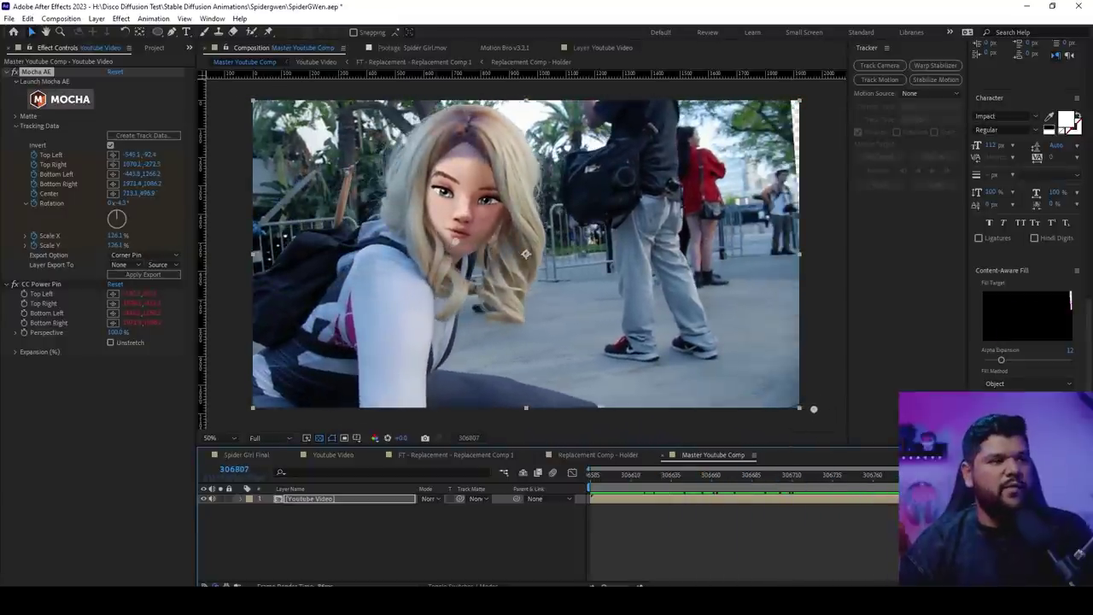
pyautogui.moveTo(894, 485); pyautogui.dragTo(748, 501)
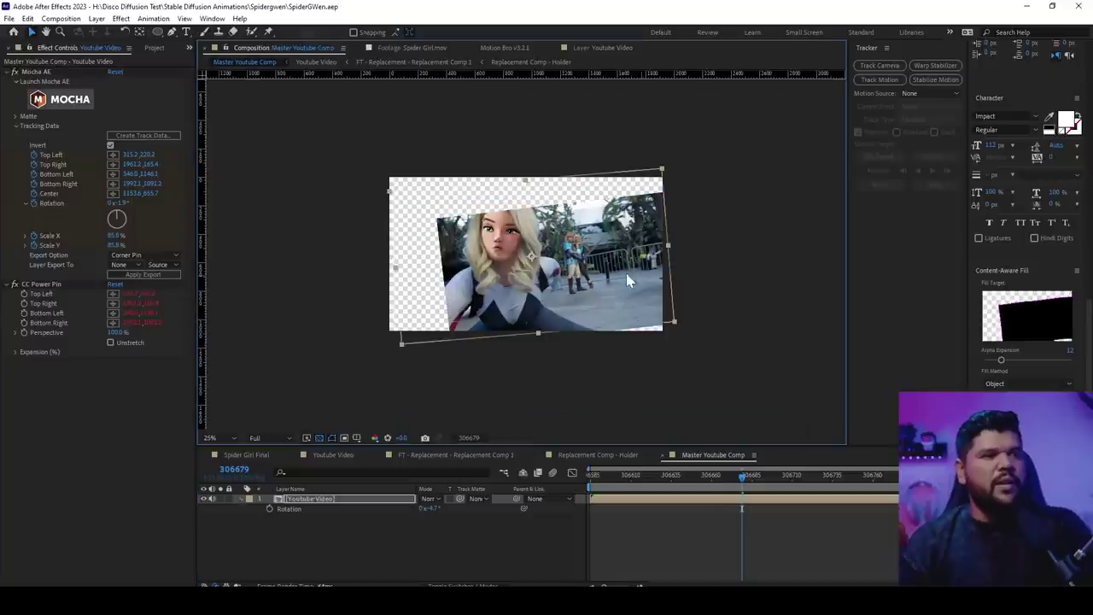
# Shift the Youtube Video layer within the frame and set Master Youtube Comp's size to 960 × 960 px
pyautogui.moveTo(626, 274); pyautogui.dragTo(635, 281)
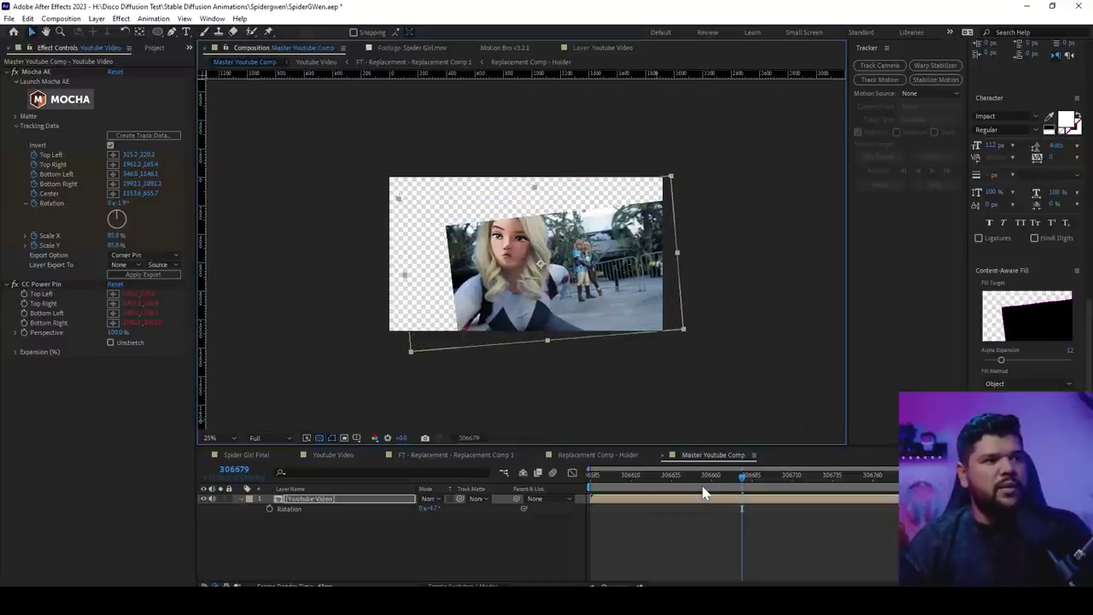
pyautogui.hotkey('ctrl', 'k')
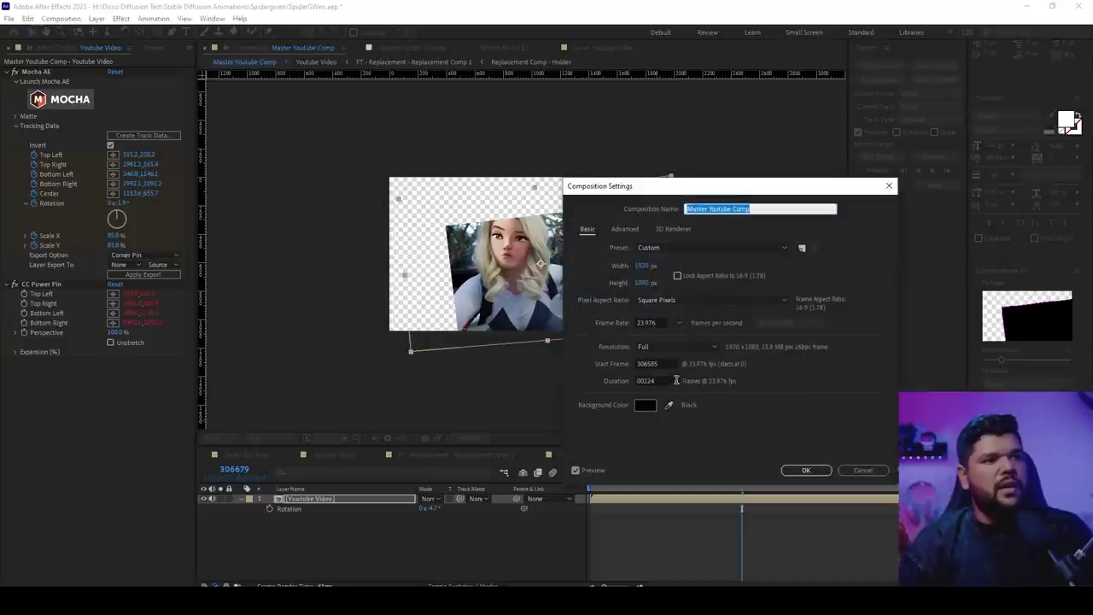
pyautogui.press('Tab')
pyautogui.write('960')
pyautogui.press('Tab')
pyautogui.write('960')
pyautogui.press('Return')
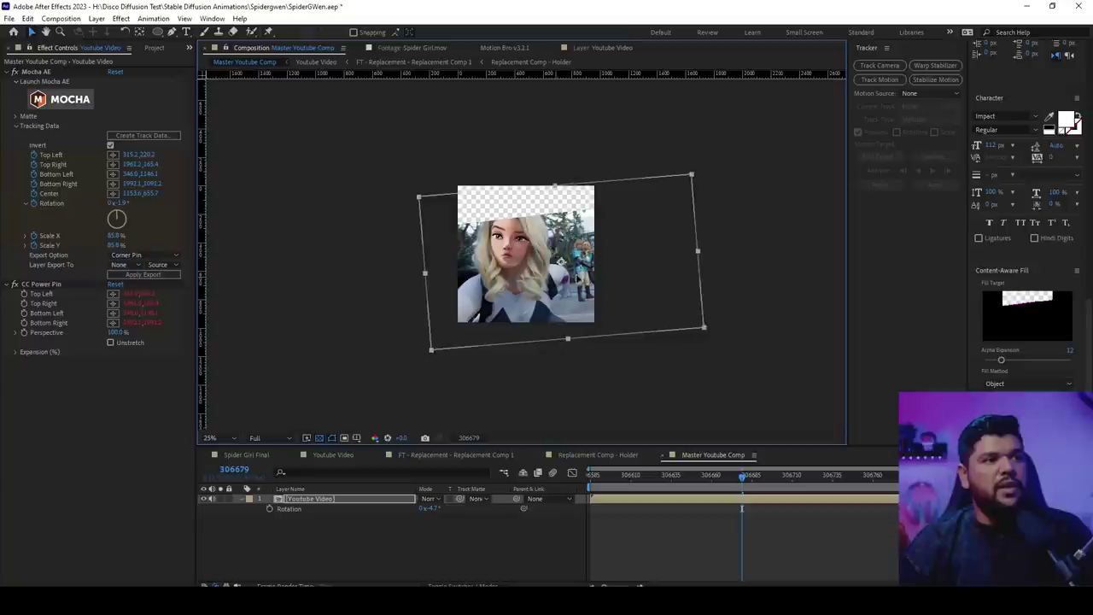
# Reposition the Youtube Video layer and scale it to about 162% so the face fills the square frame
pyautogui.moveTo(578, 276); pyautogui.dragTo(559, 279)
pyautogui.moveTo(433, 508); pyautogui.dragTo(486, 508)
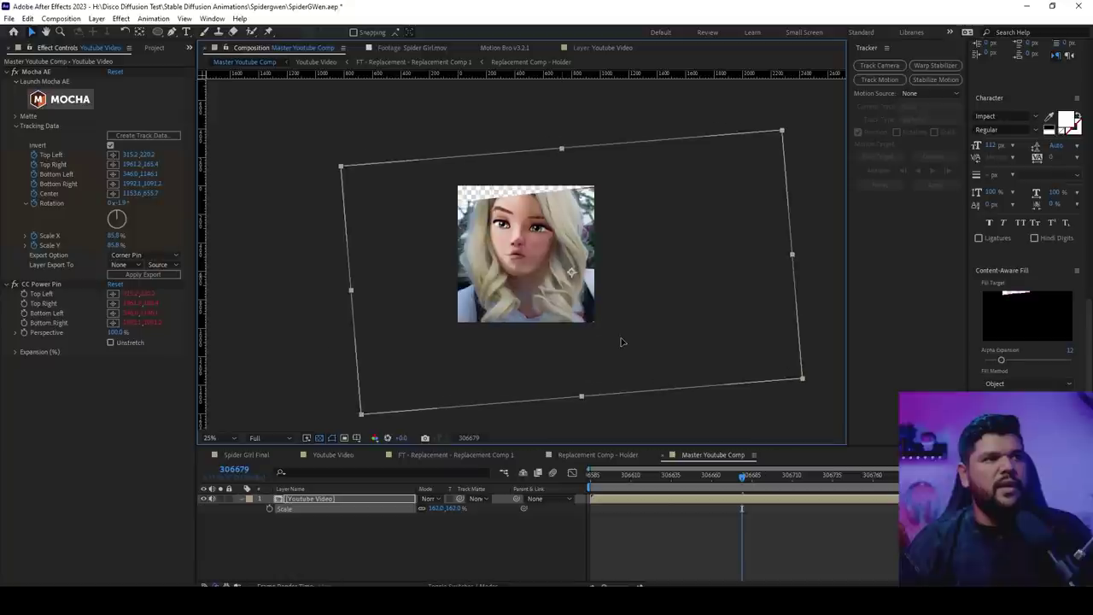
pyautogui.click(670, 498)
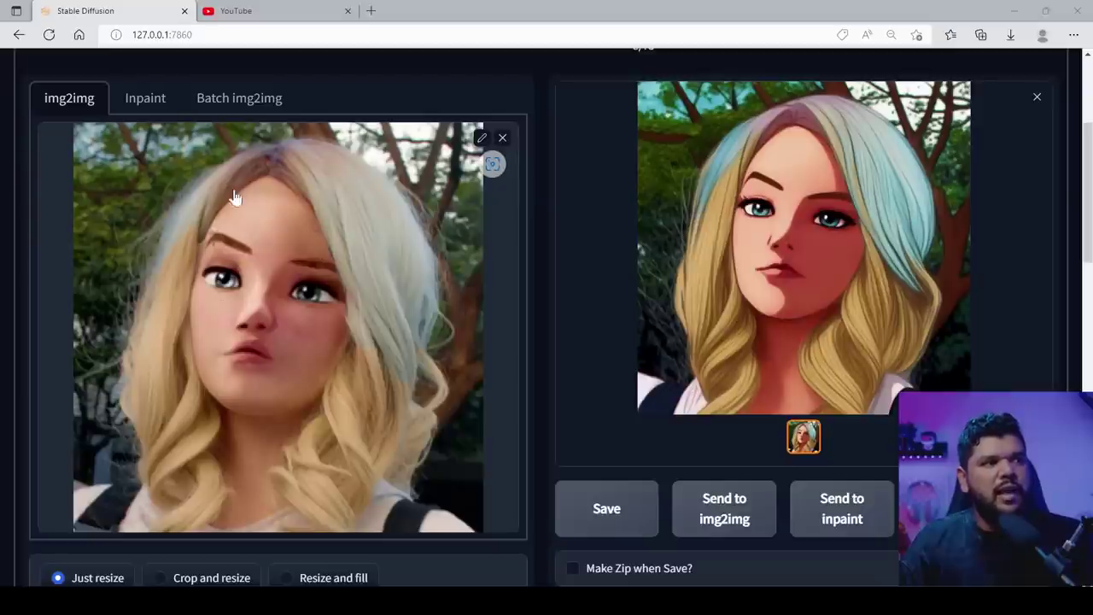
# In Stable Diffusion's img2img page, examine the generated Gwen illustration against its source face, along with its prompt and generation settings
pyautogui.click(795, 249)
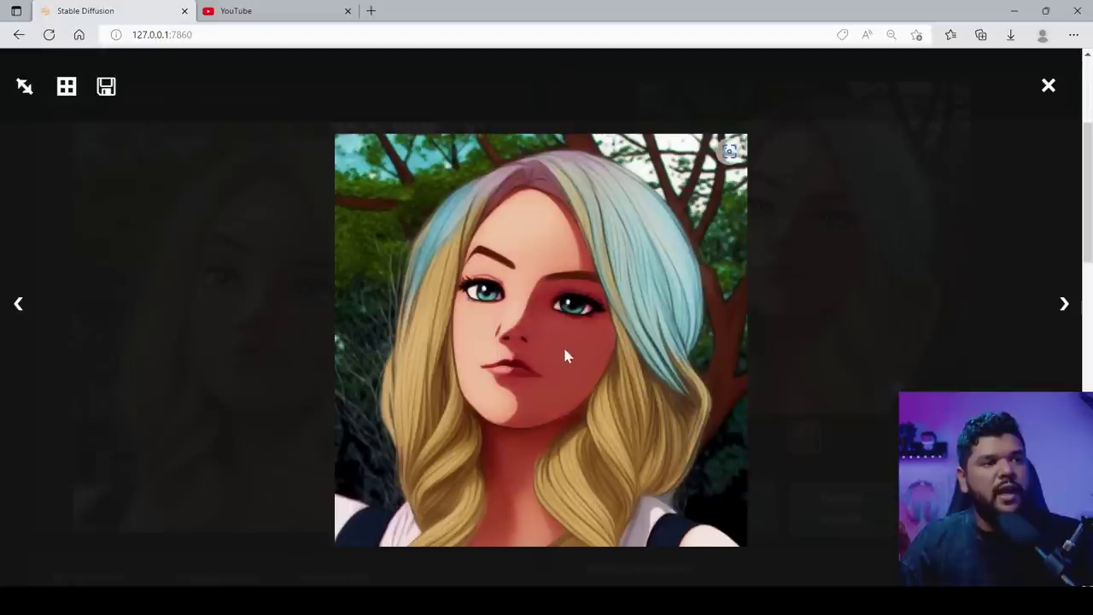
pyautogui.click(226, 238)
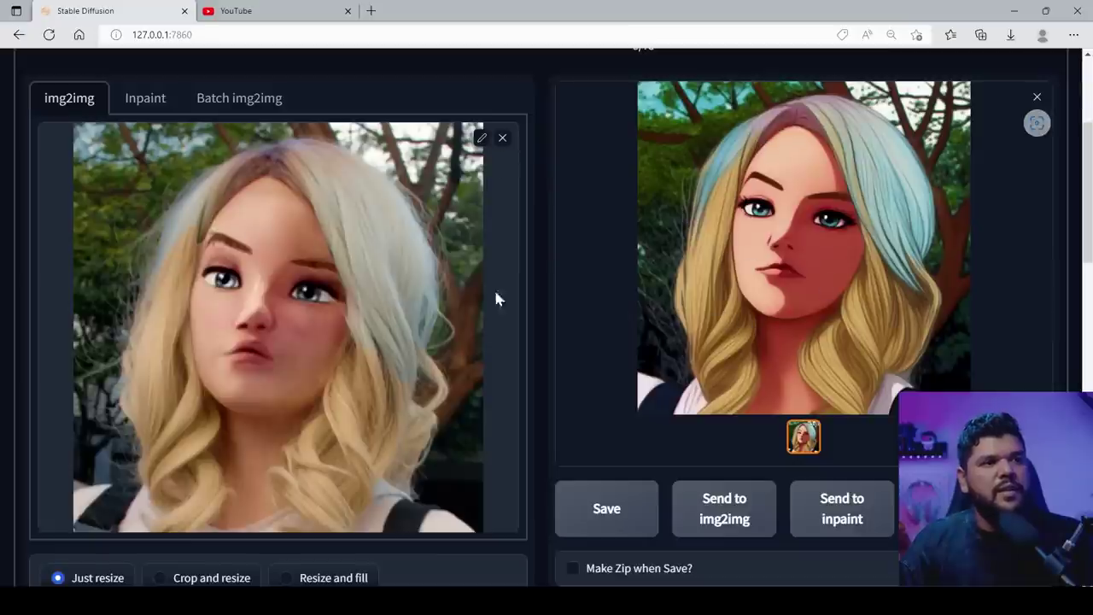
pyautogui.scroll(-2, 743, 359)
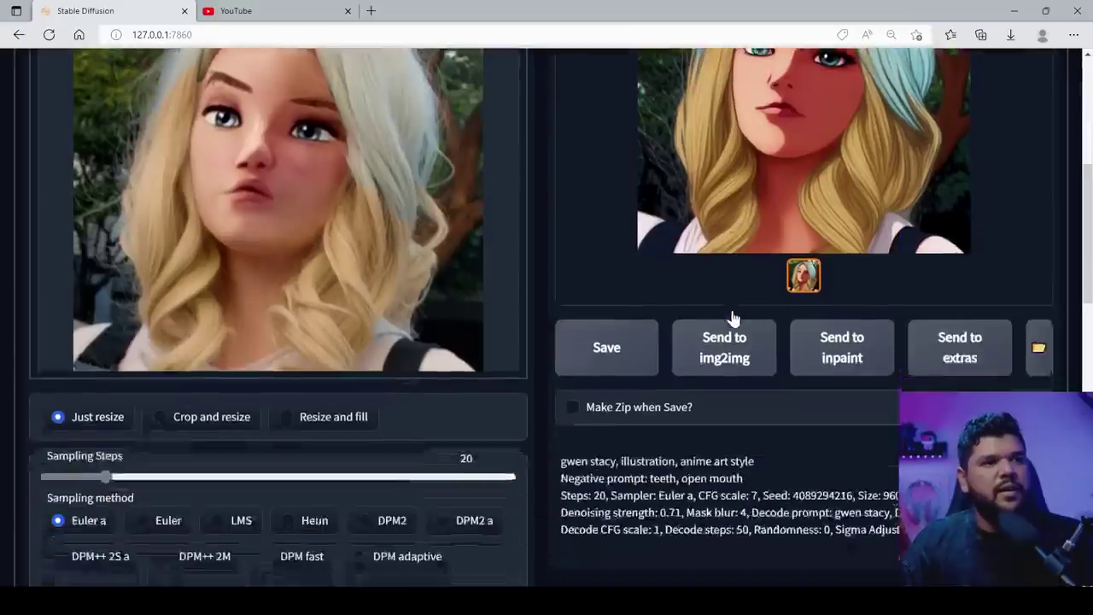
pyautogui.scroll(5, 461, 248)
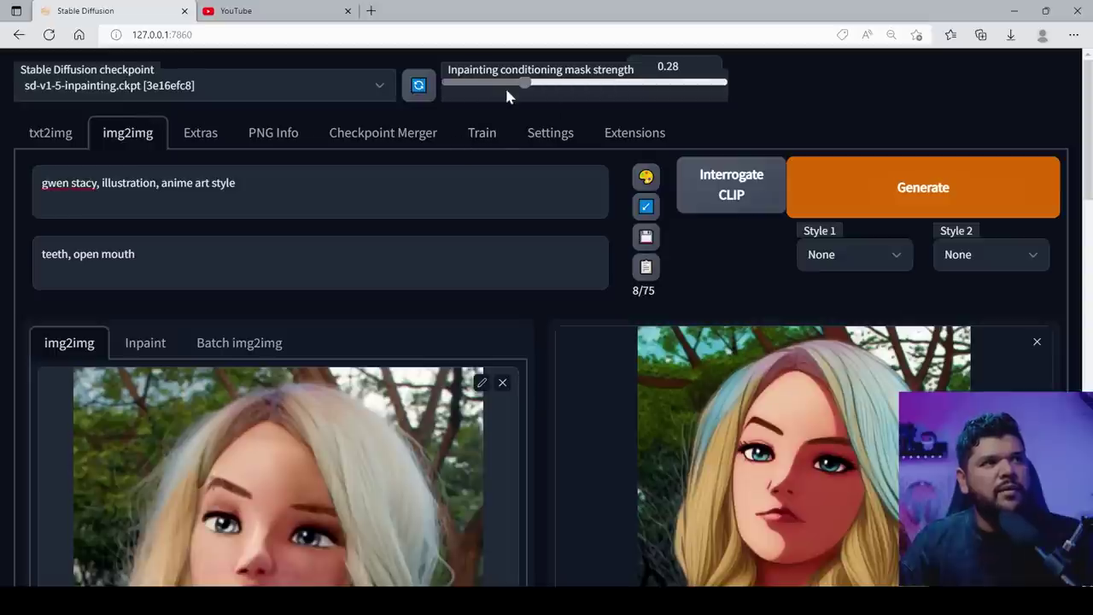
pyautogui.scroll(-1, 546, 324)
pyautogui.scroll(1, 547, 324)
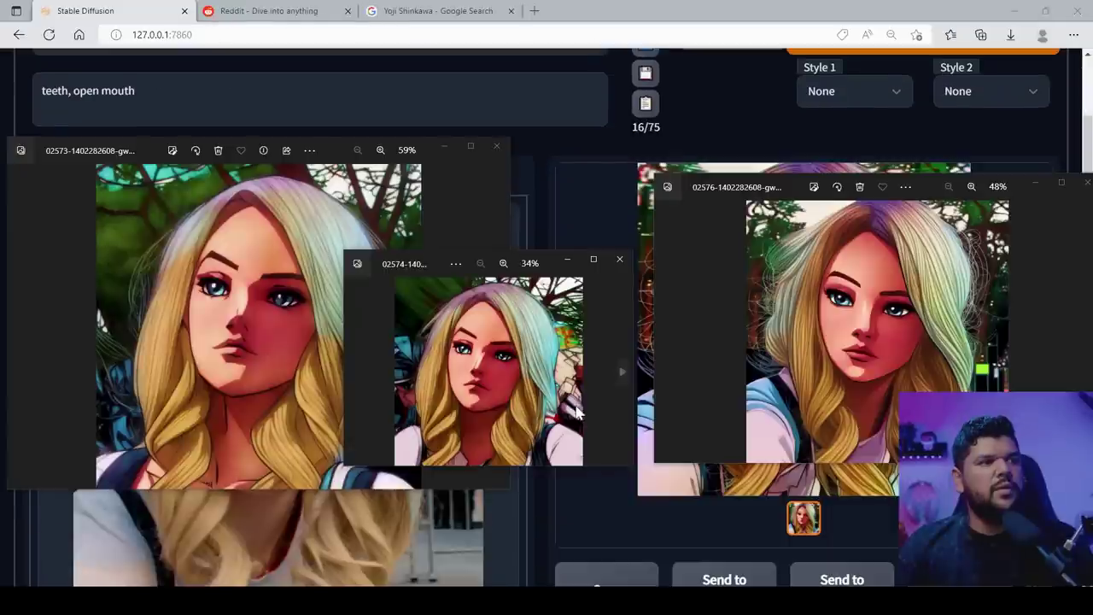
# Enlarge and arrange the 02573, 02574 and 02576 image windows side by side to compare the generated faces for consistency
pyautogui.moveTo(632, 468); pyautogui.dragTo(859, 589)
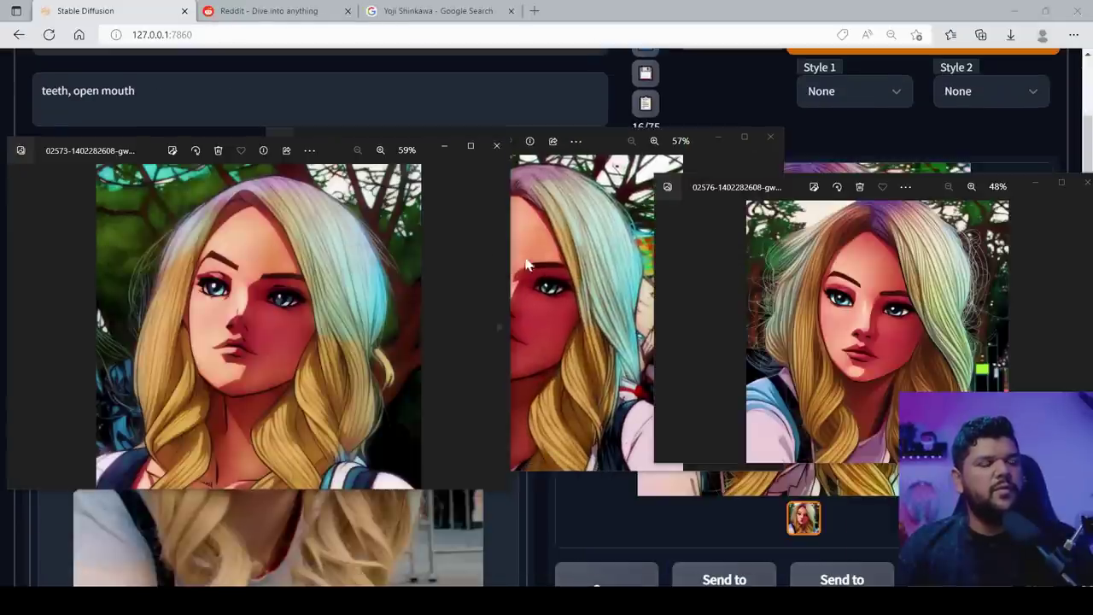
pyautogui.click(569, 272)
pyautogui.moveTo(697, 145); pyautogui.dragTo(717, 150)
pyautogui.click(806, 195)
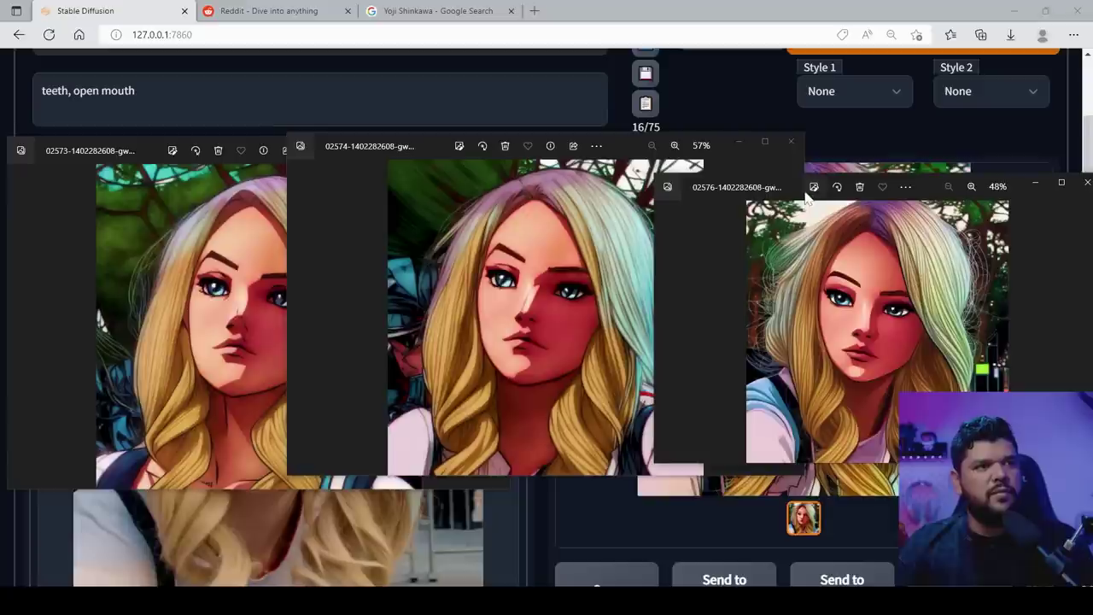
pyautogui.moveTo(806, 194); pyautogui.dragTo(783, 162)
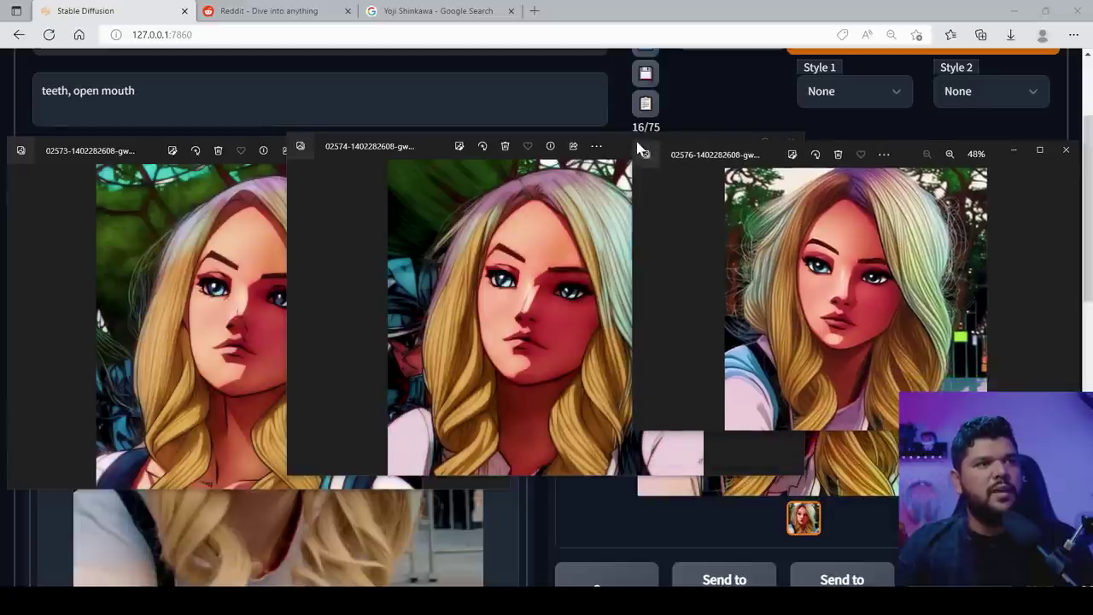
pyautogui.moveTo(636, 437); pyautogui.dragTo(602, 486)
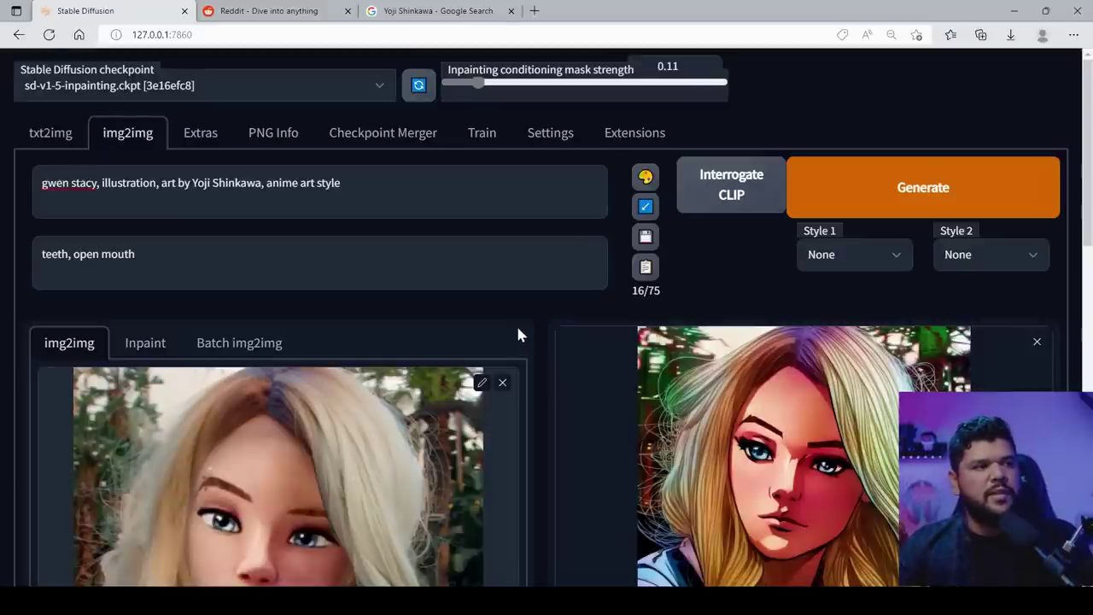
# Review the Yoji Shinkawa-style img2img result, its size, CFG scale, denoising and seed settings, and the list of available scripts
pyautogui.scroll(-2, 517, 334)
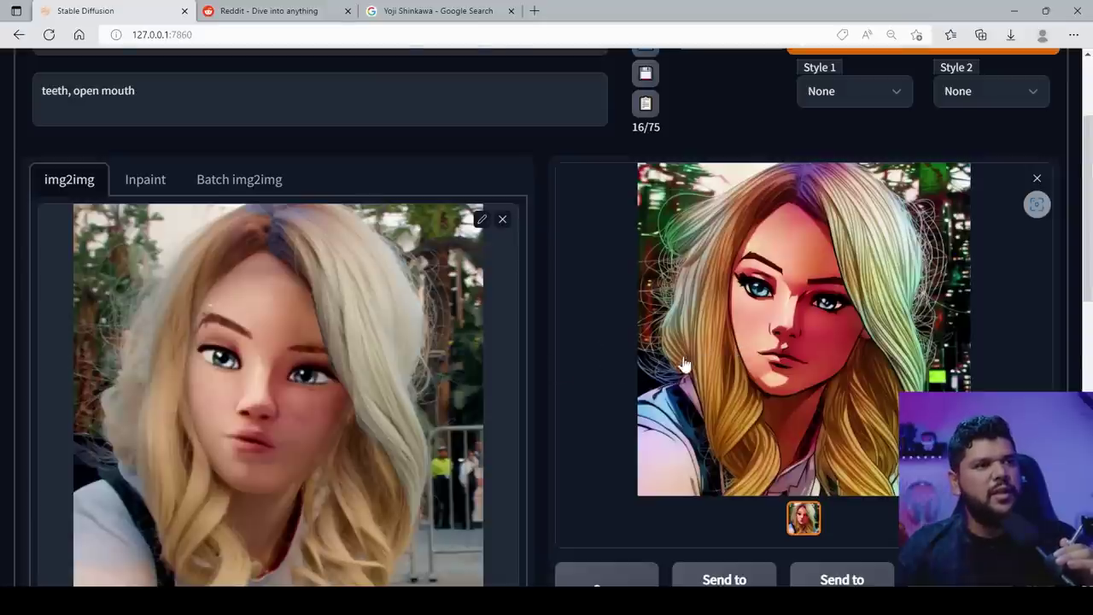
pyautogui.scroll(-2, 589, 359)
pyautogui.scroll(-8, 586, 369)
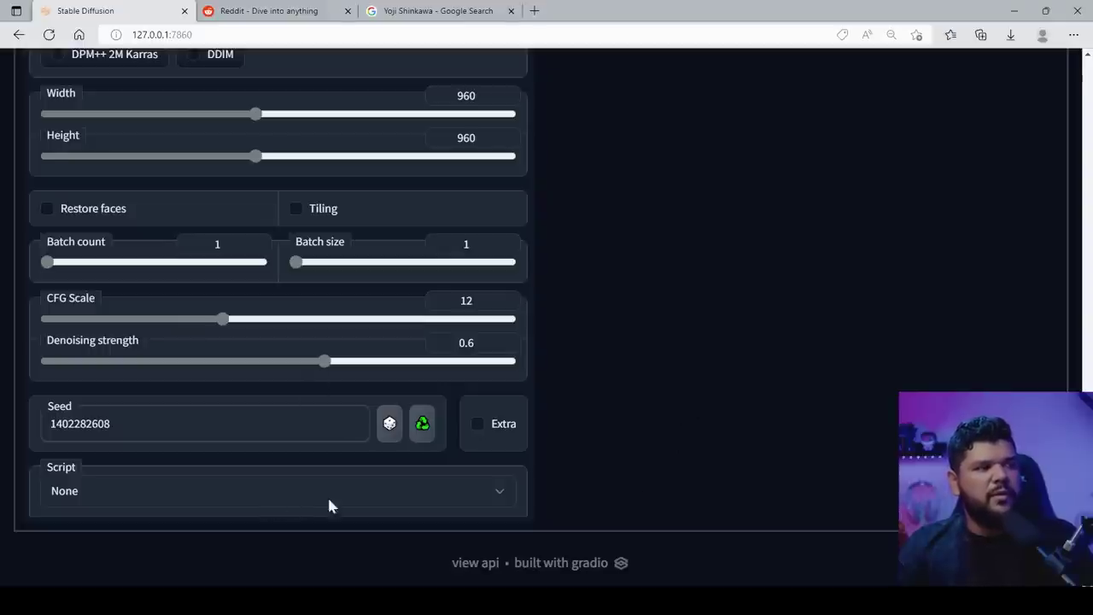
pyautogui.click(71, 488)
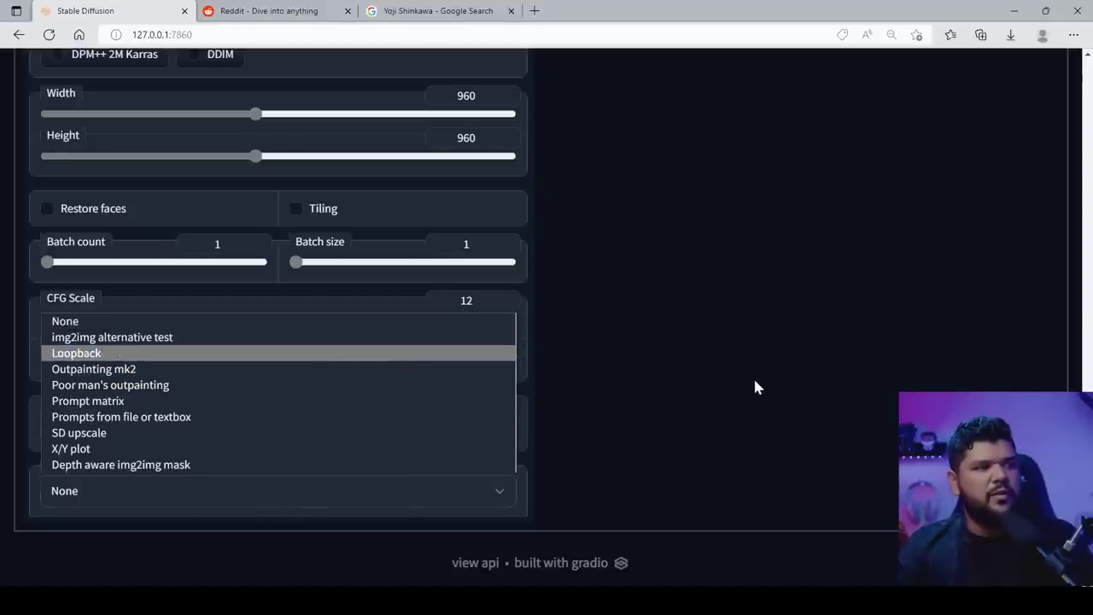
pyautogui.click(708, 415)
pyautogui.scroll(15, 708, 414)
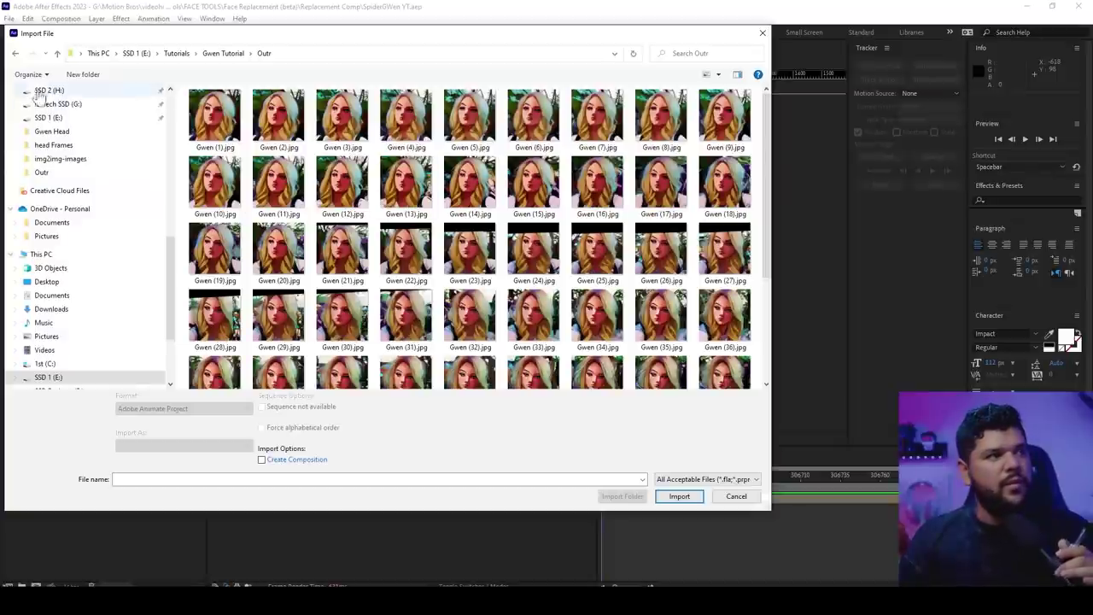
# Switch to After Effects and import the Gwen JPG image sequence from the Outr folder
pyautogui.doubleClick(214, 124)
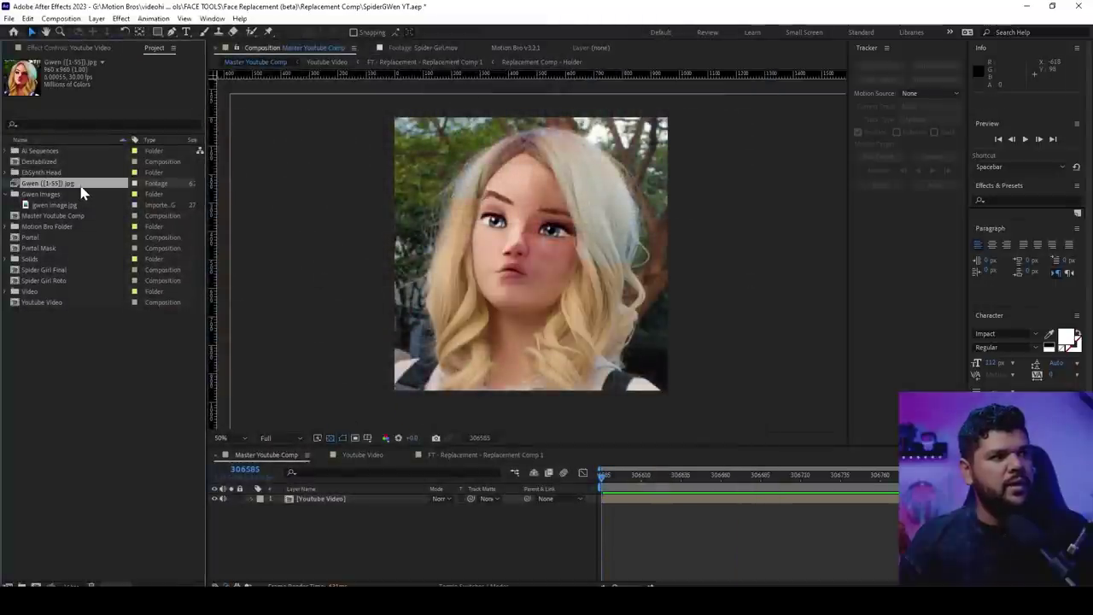
# Place the Gwen JPG sequence above Youtube Video in Master Youtube Comp and extend its layer to the end of the composition
pyautogui.moveTo(81, 193); pyautogui.dragTo(377, 497)
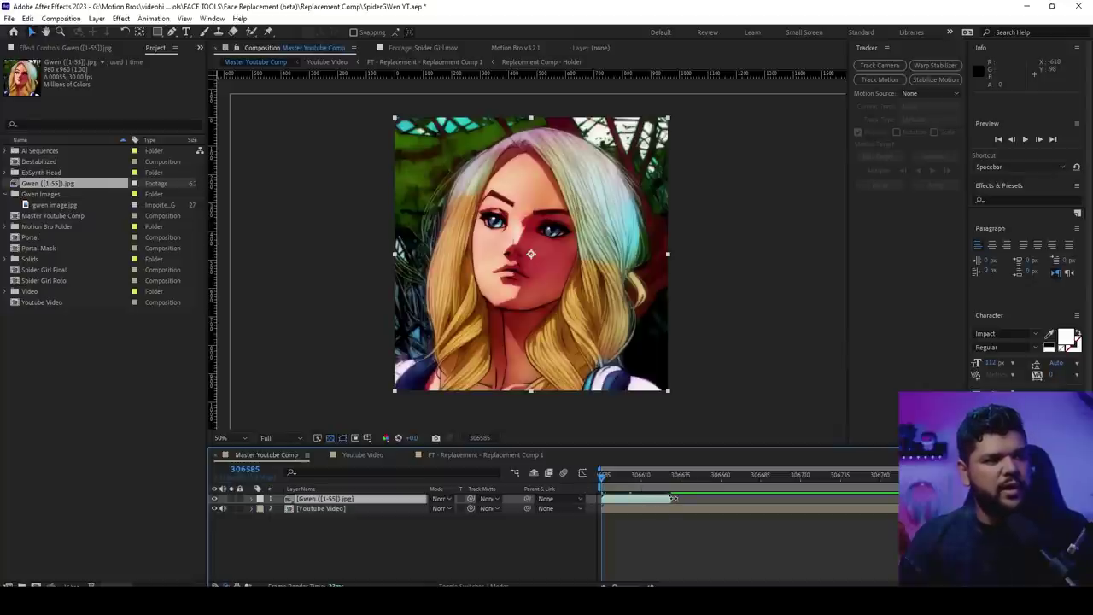
pyautogui.moveTo(673, 498); pyautogui.dragTo(897, 498)
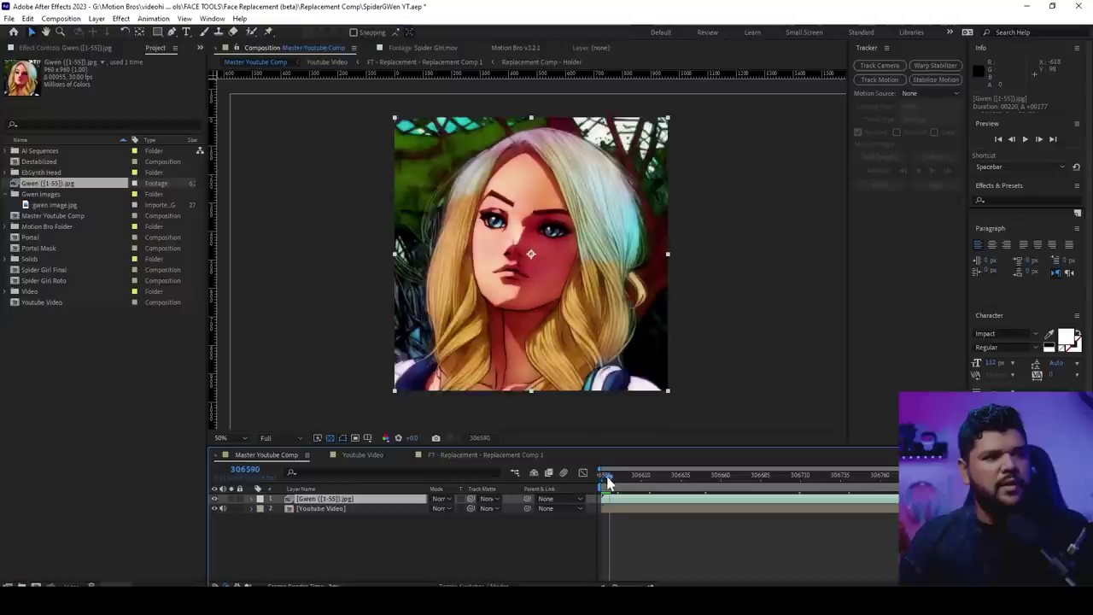
# Play back the stylized Gwen sequence and compare it with the underlying video by hiding and showing the Gwen layer
pyautogui.press('space')
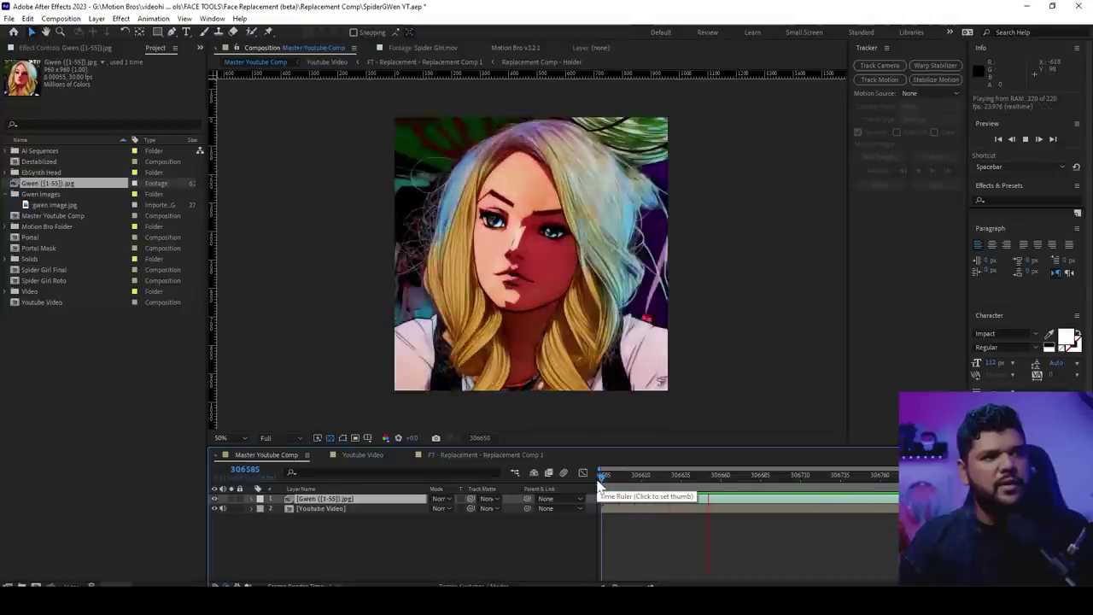
pyautogui.click(215, 498)
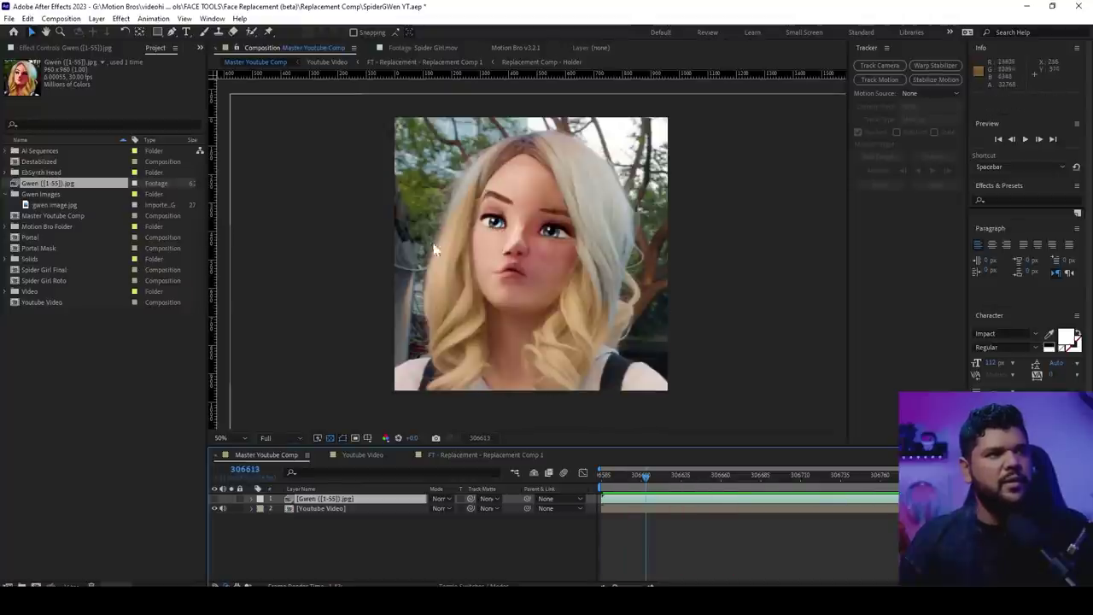
pyautogui.click(214, 498)
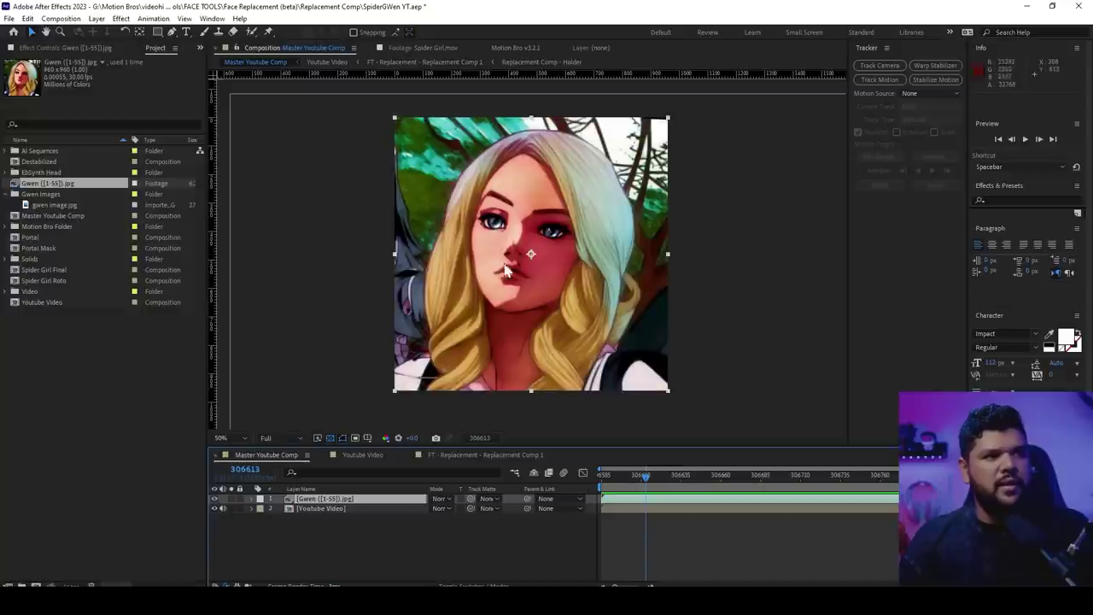
pyautogui.press('F2')
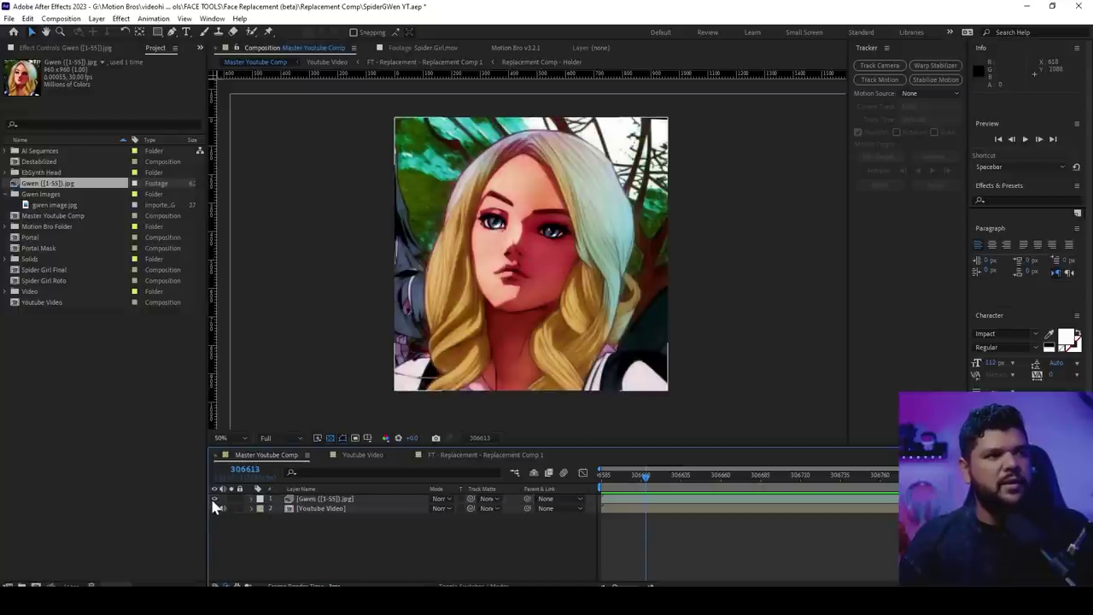
pyautogui.moveTo(646, 477); pyautogui.dragTo(572, 479)
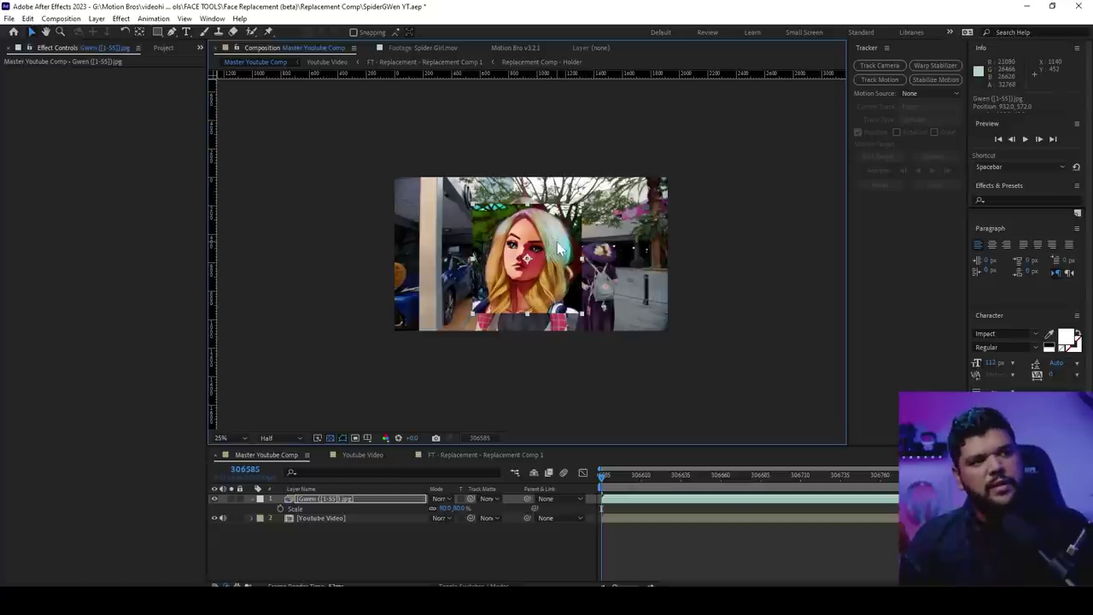
# Undo the recent layer position, scale, preview resolution, effect disabling and composition settings changes in Master Youtube Comp
pyautogui.hotkey('ctrl', 'z')
pyautogui.hotkey('ctrl', 'z')
pyautogui.hotkey('ctrl', 'z')
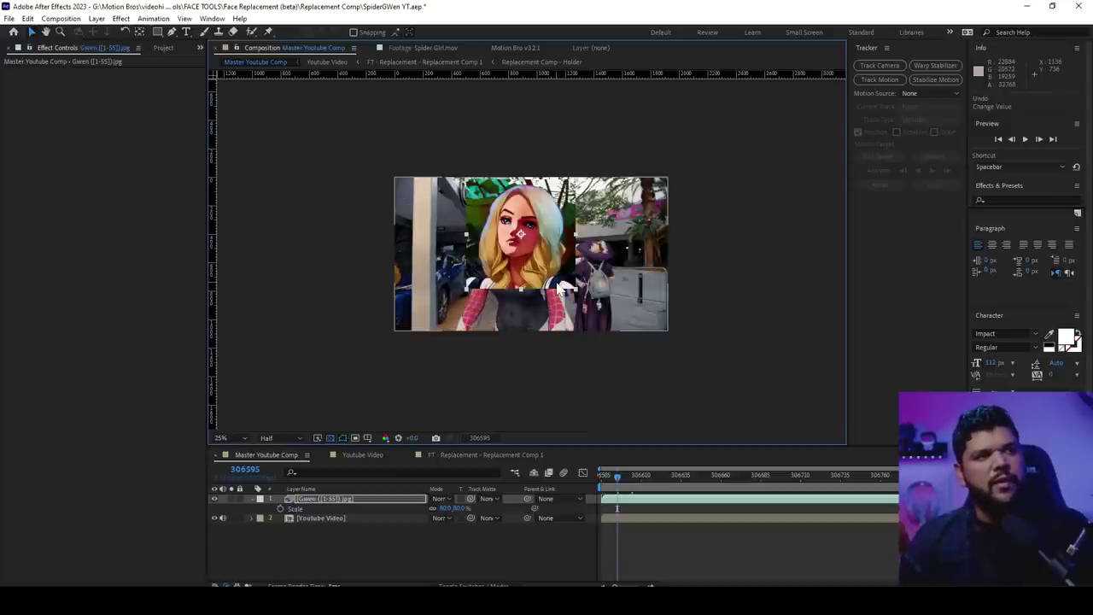
pyautogui.press('space')
pyautogui.hotkey('ctrl', 'j')
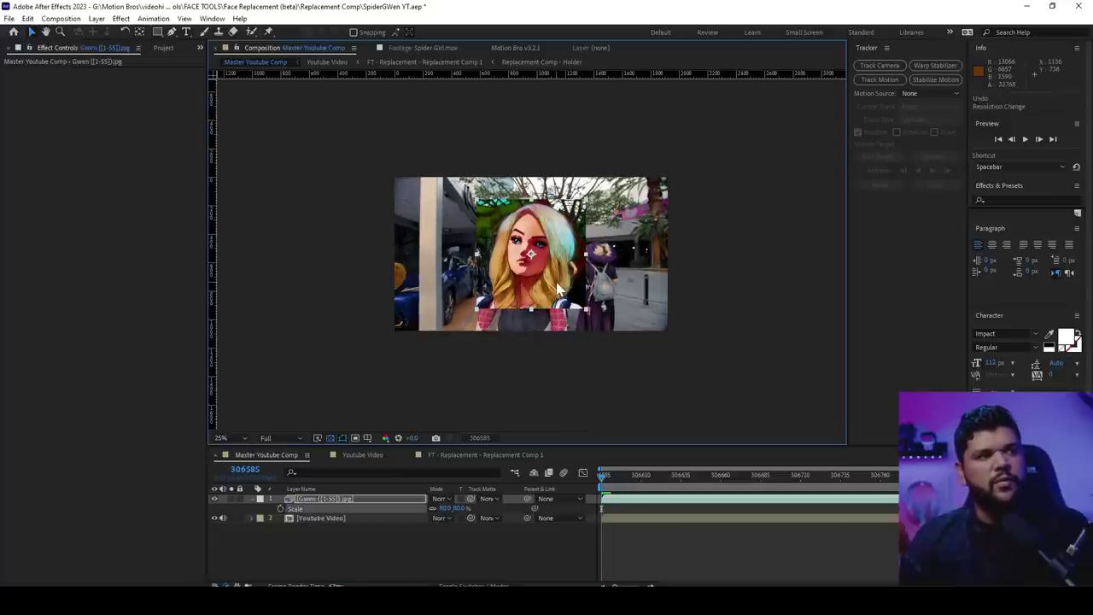
pyautogui.hotkey('ctrl', 'z')
pyautogui.hotkey('ctrl', 'z')
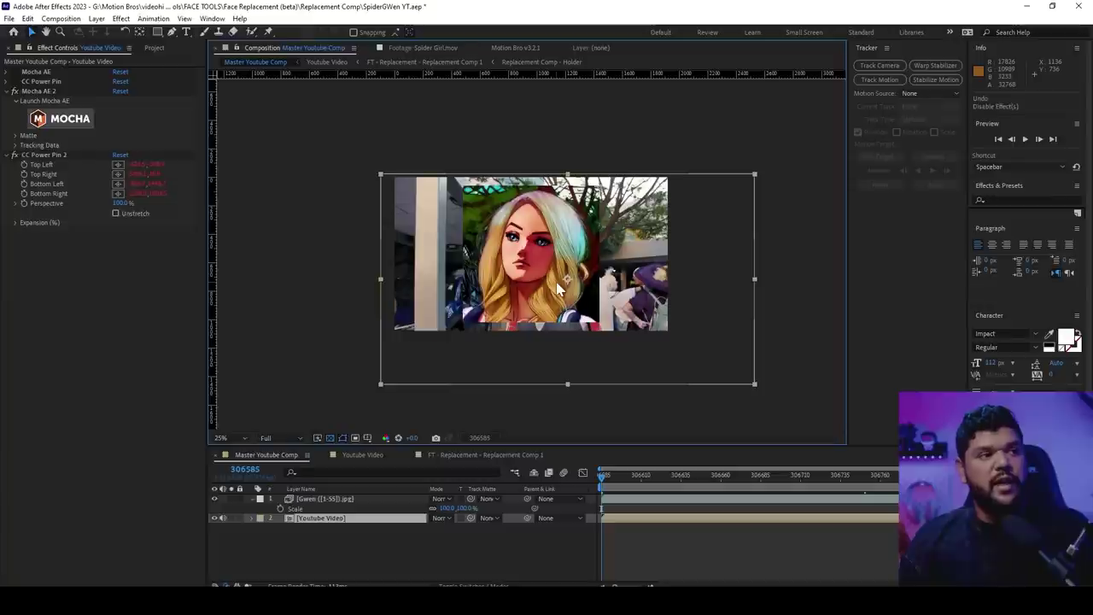
pyautogui.hotkey('ctrl', 'z')
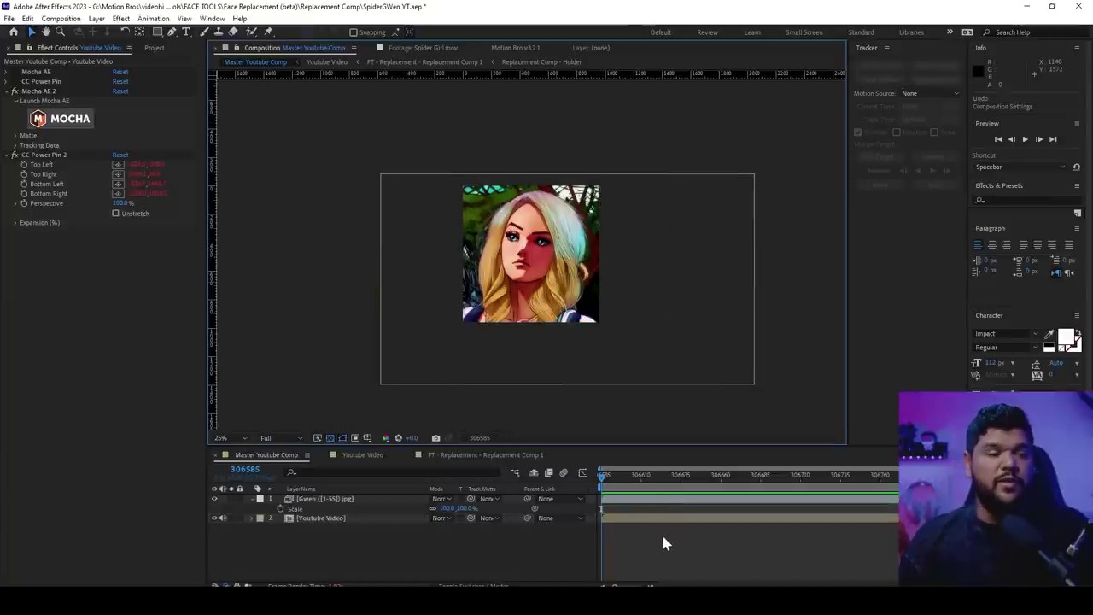
# Resize Master Youtube Comp to 1920 px wide and 1080 px high
pyautogui.hotkey('ctrl', 'k')
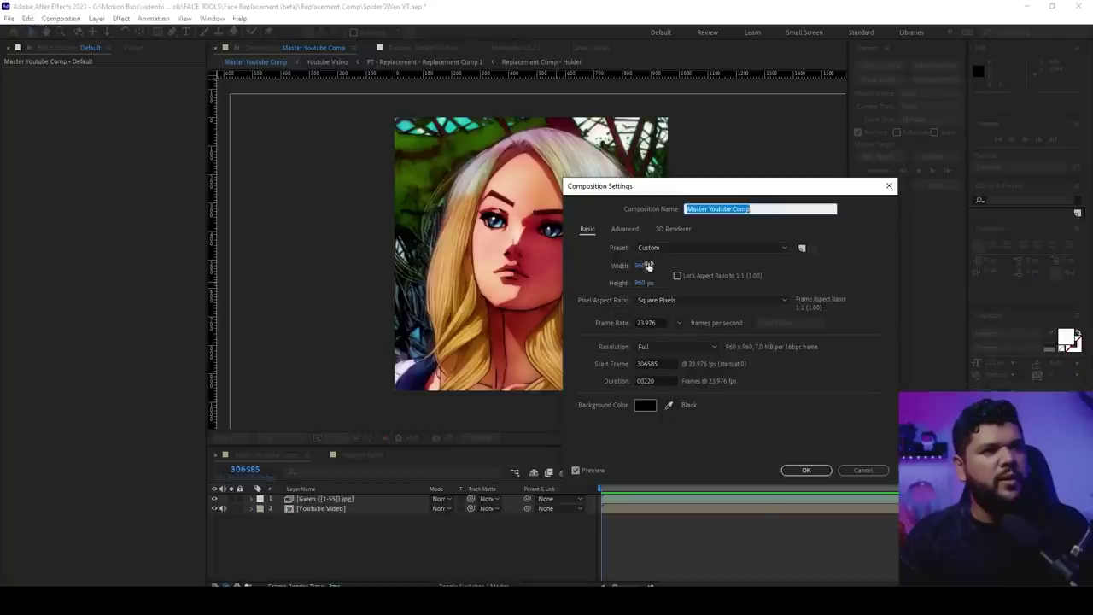
pyautogui.click(649, 266)
pyautogui.write('1920')
pyautogui.press('Tab')
pyautogui.write('1080')
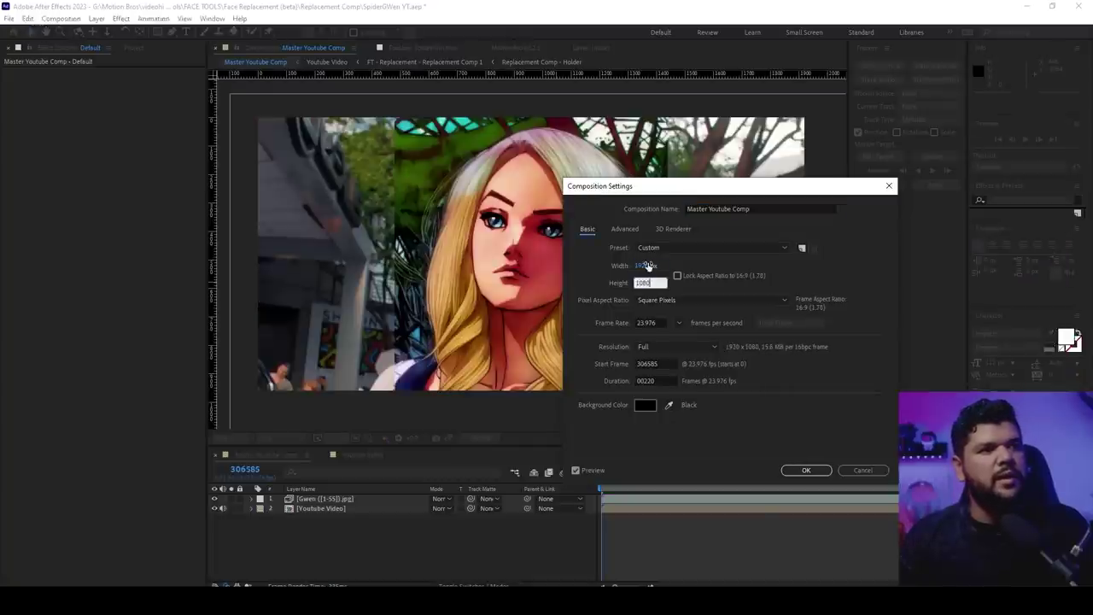
pyautogui.press('Return')
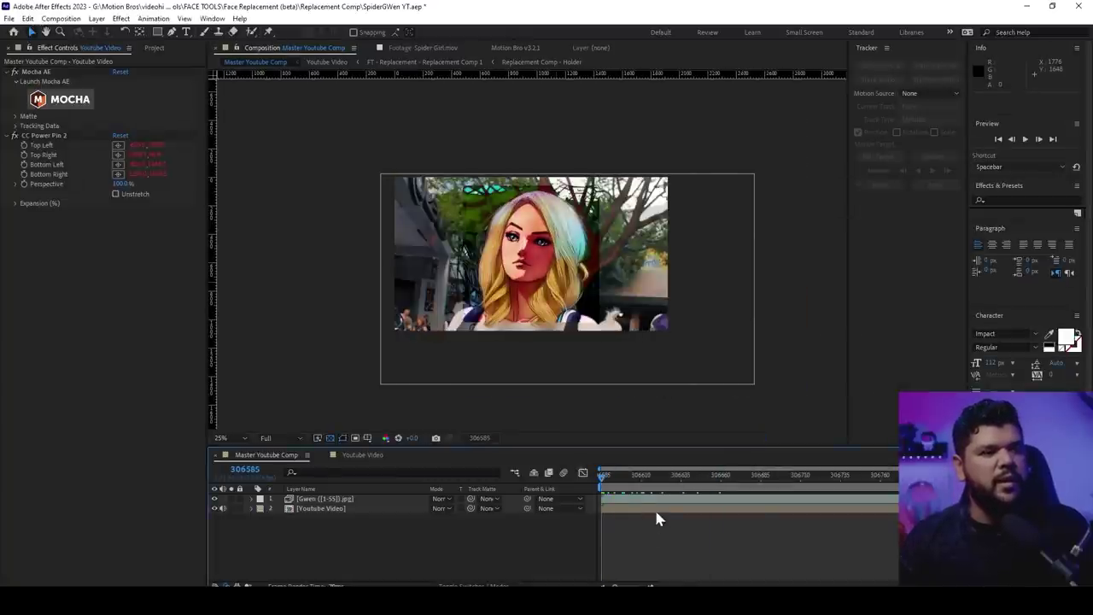
# Parent the Gwen sequence to the Youtube Video layer and fit Youtube Video to the composition frame
pyautogui.moveTo(527, 498); pyautogui.dragTo(362, 509)
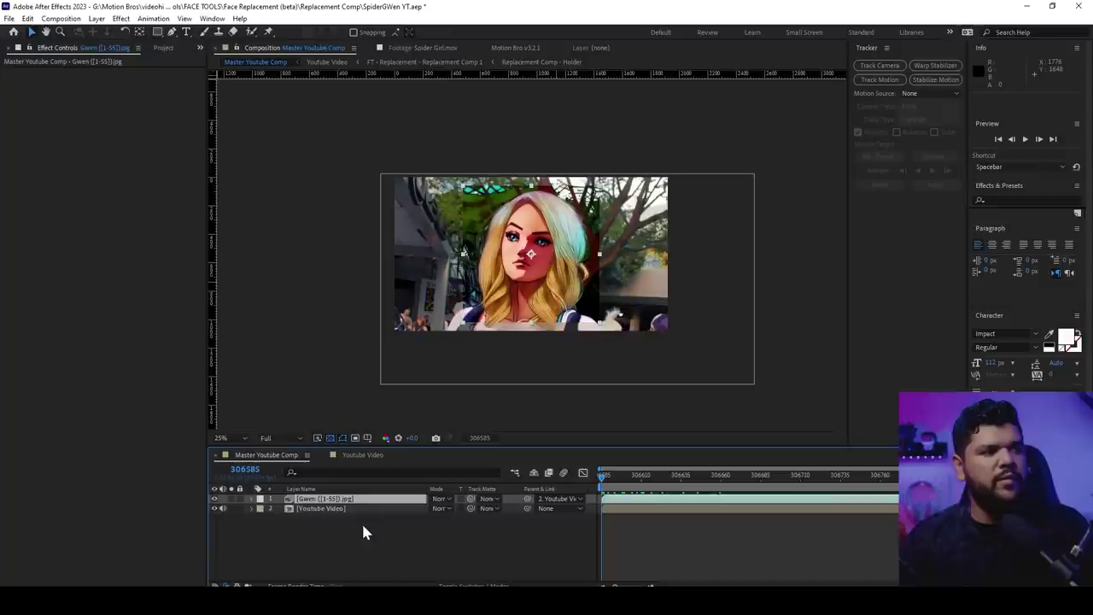
pyautogui.click(364, 510)
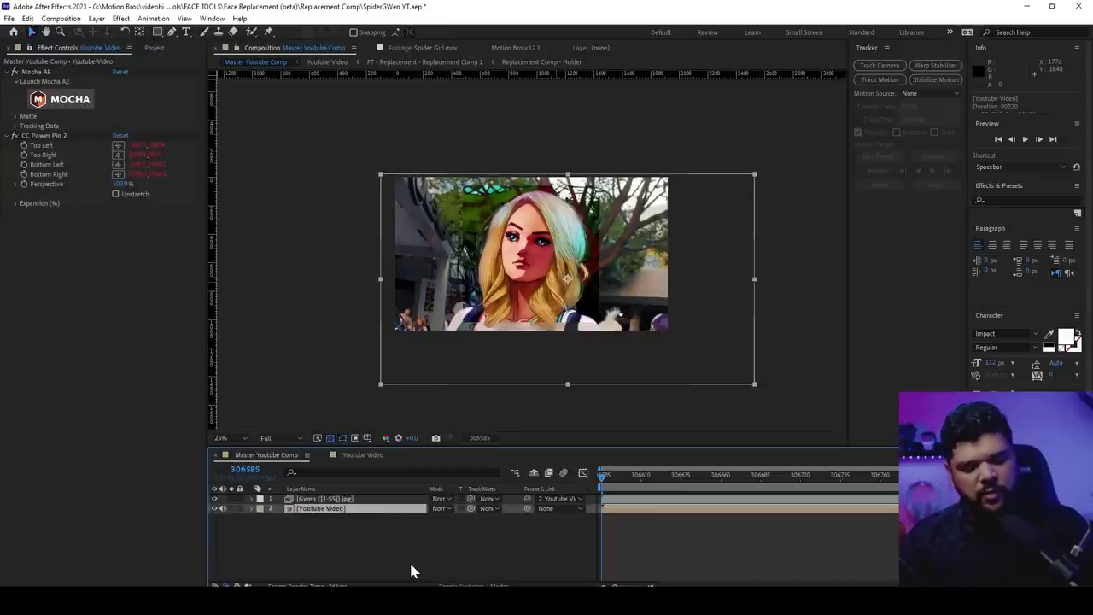
pyautogui.hotkey('ctrl', 'alt', 'f')
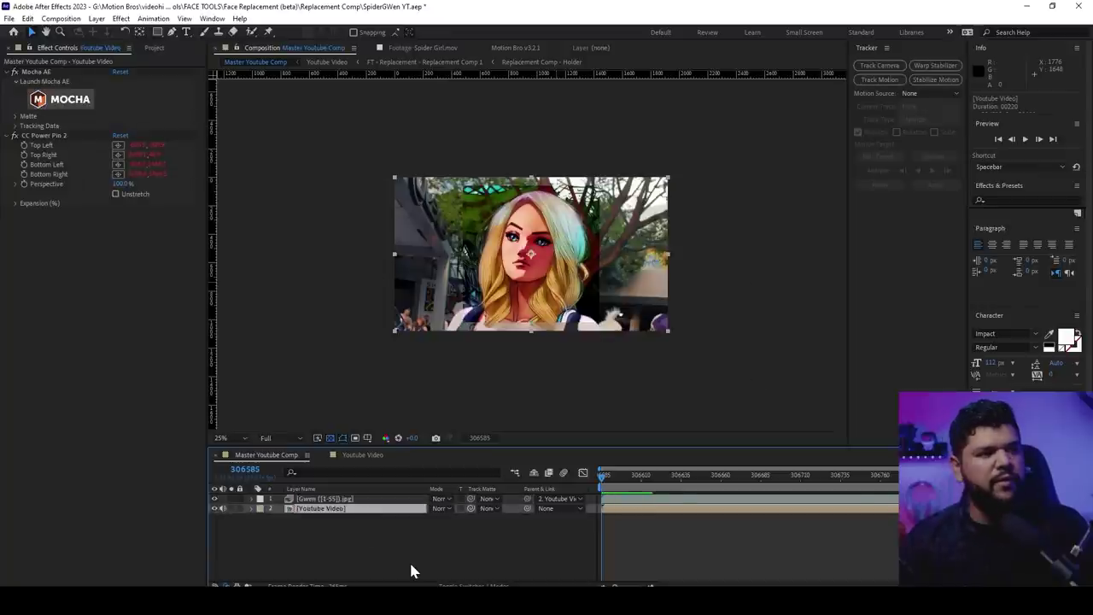
pyautogui.moveTo(604, 485)
pyautogui.mouseDown()
pyautogui.moveTo(947, 508)
pyautogui.moveTo(572, 484)
pyautogui.moveTo(893, 511)
pyautogui.moveTo(596, 502)
pyautogui.mouseUp()
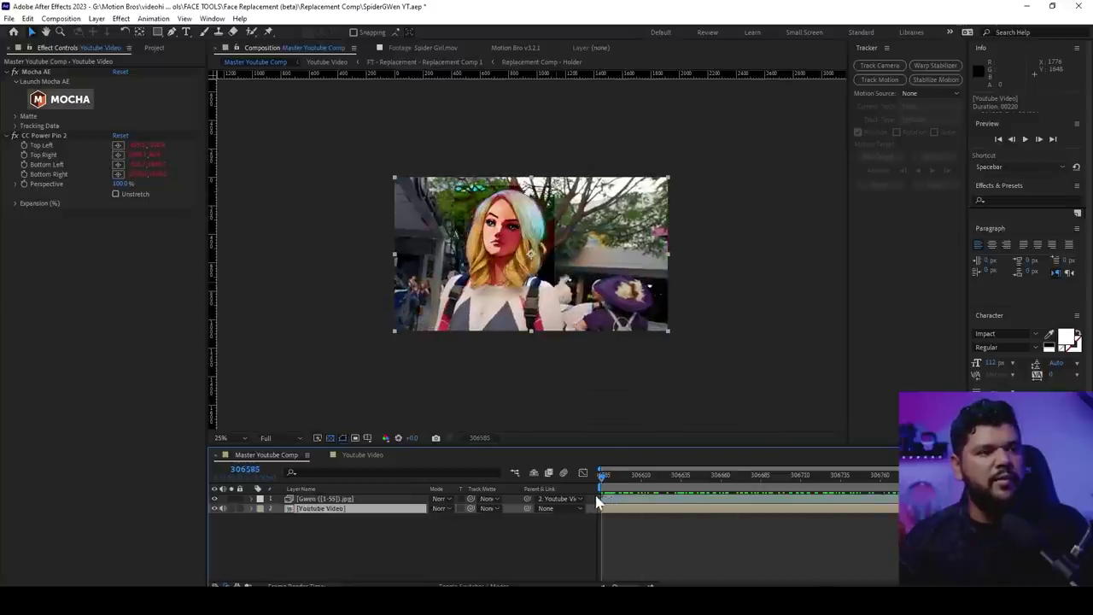
# Duplicate the Youtube Video layer in Master Youtube Comp
pyautogui.click(337, 523)
pyautogui.click(344, 512)
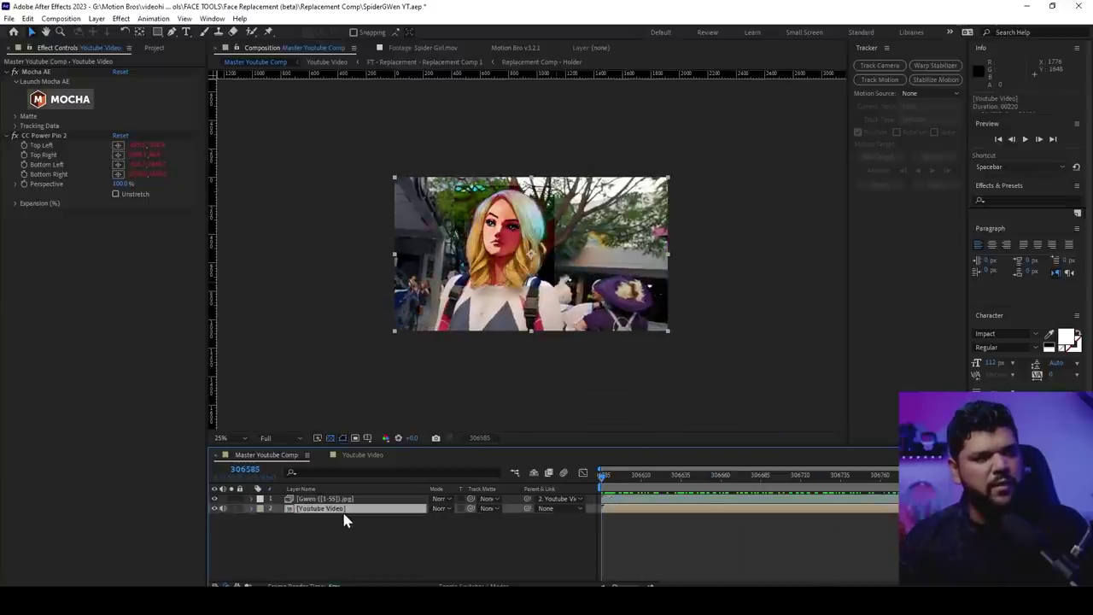
pyautogui.hotkey('ctrl', 'd')
# Pre-compose the Gwen sequence together with the upper Youtube Video copy into a new composition named Destabilized
pyautogui.click(362, 499)
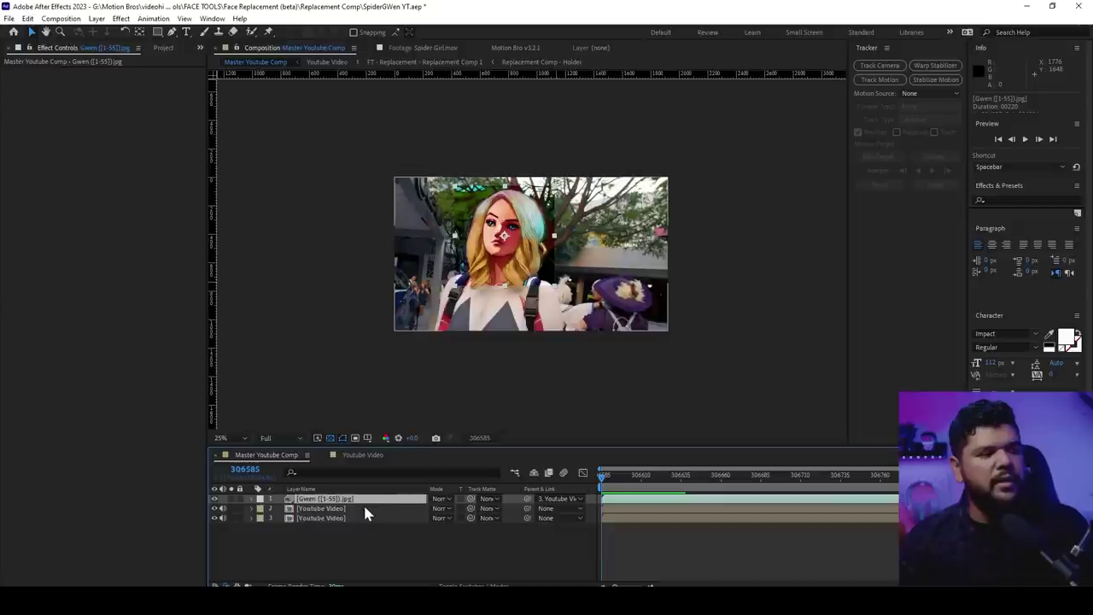
pyautogui.keyDown('shift'); pyautogui.click(364, 510); pyautogui.keyUp('shift')
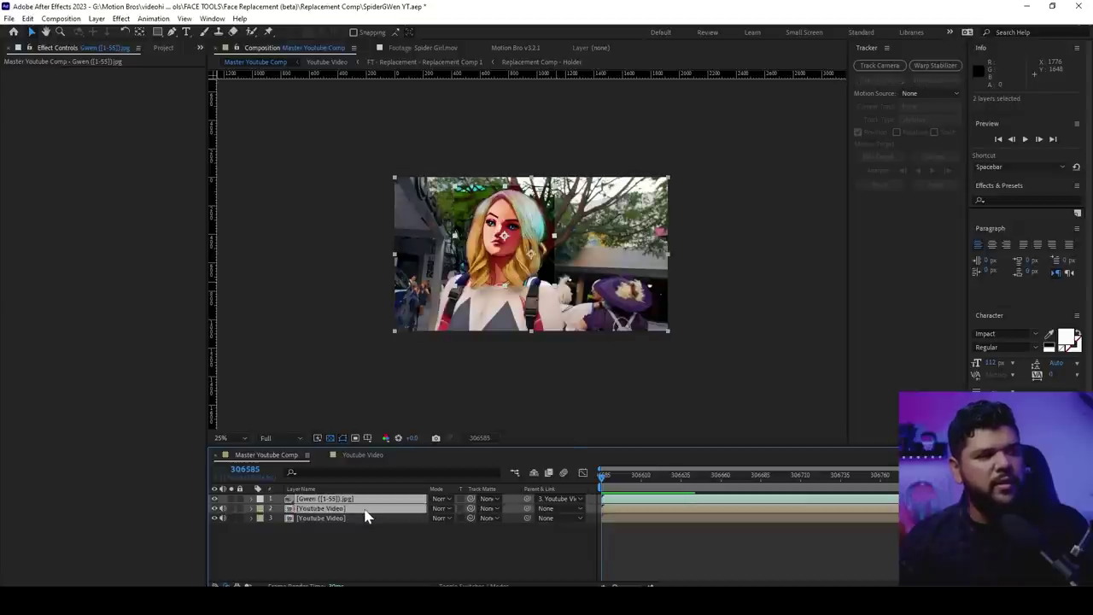
pyautogui.rightClick(365, 515)
pyautogui.click(439, 432)
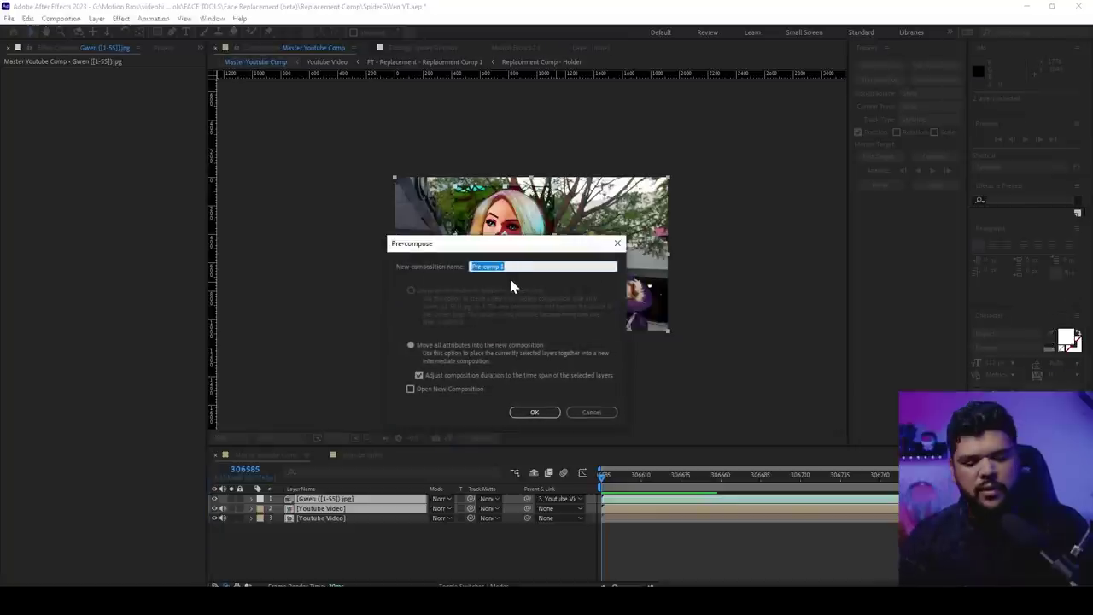
pyautogui.write('De')
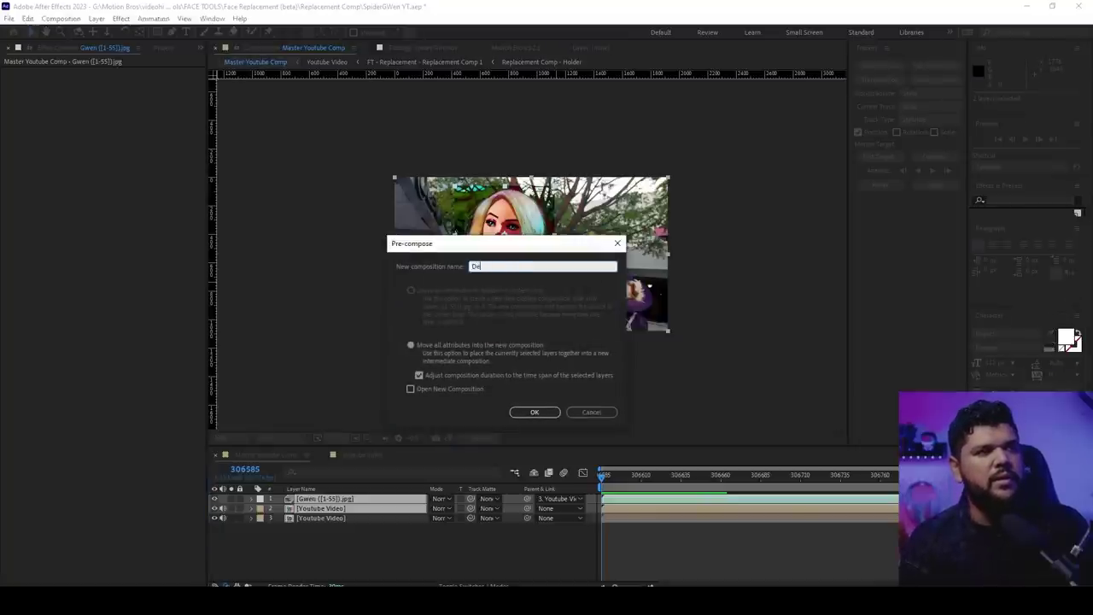
pyautogui.write('stabilized')
pyautogui.press('Return')
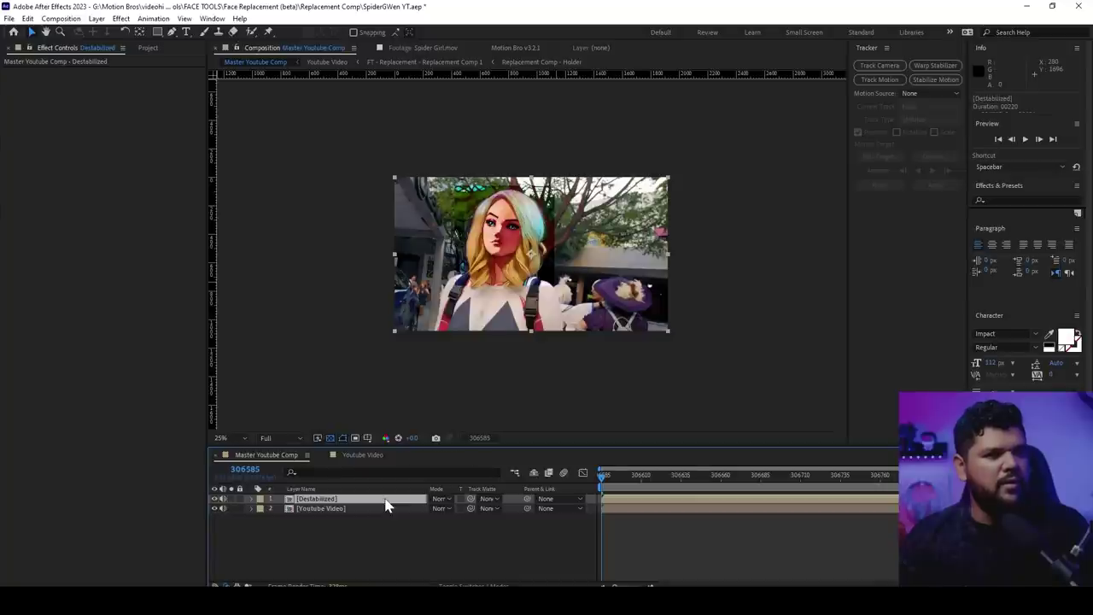
# Hide the Youtube Video layer inside the Destabilized composition and return to Master Youtube Comp
pyautogui.doubleClick(385, 499)
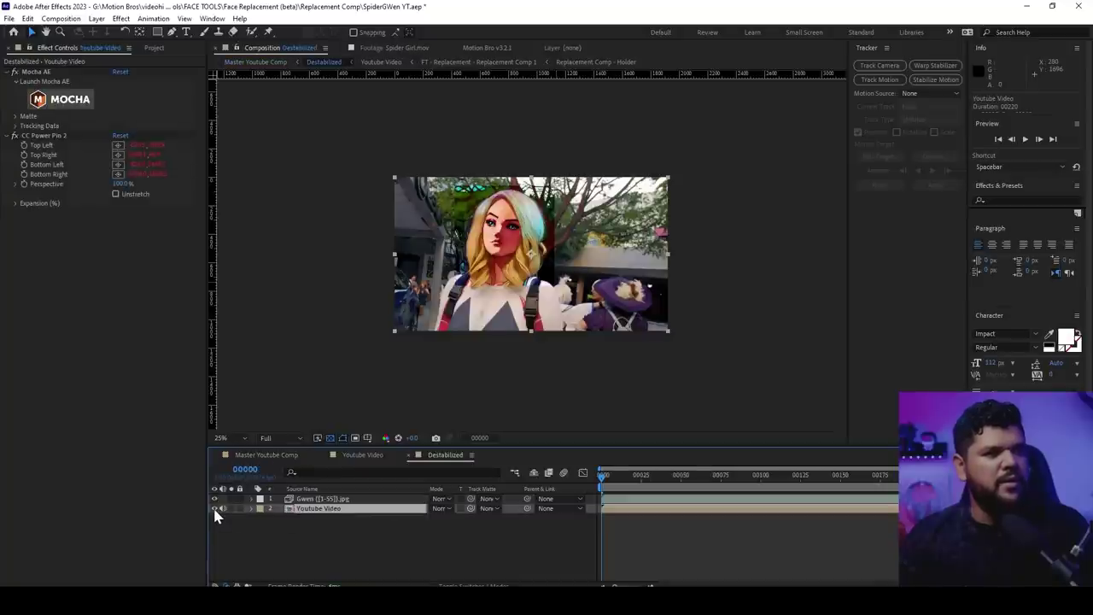
pyautogui.click(214, 508)
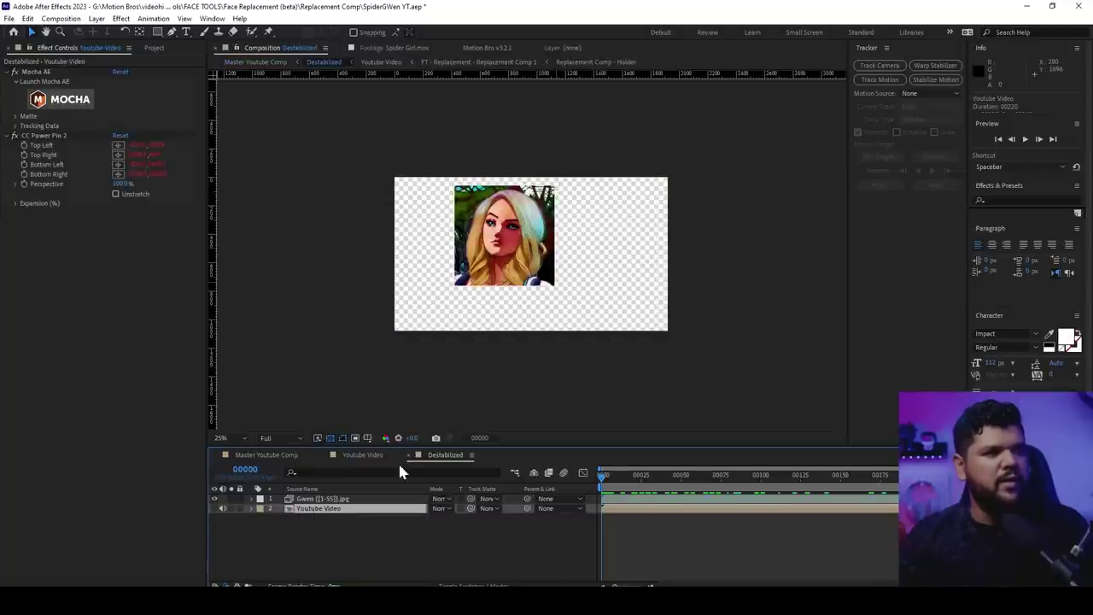
pyautogui.click(281, 454)
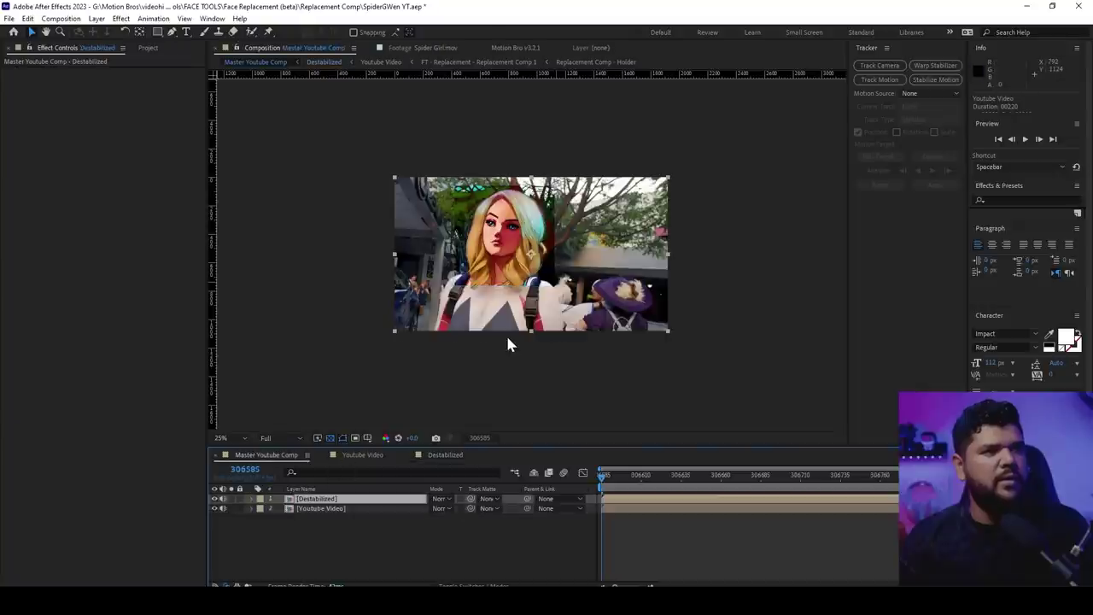
# Cut the Mocha AE and CC Power Pin 2 effects from the Youtube Video layer in Master Youtube Comp
pyautogui.press('.')
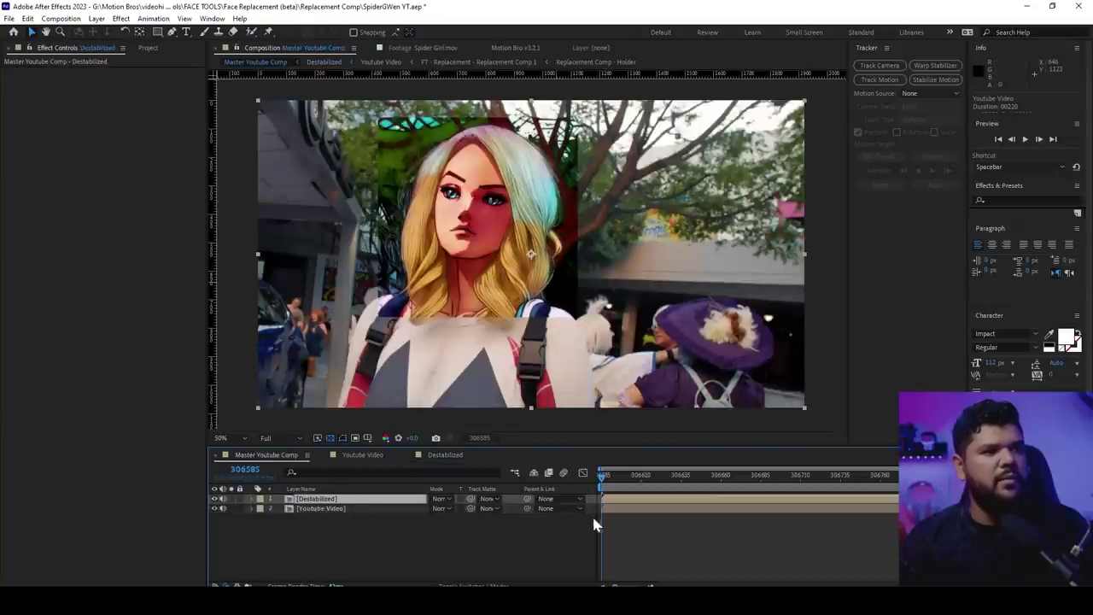
pyautogui.click(615, 509)
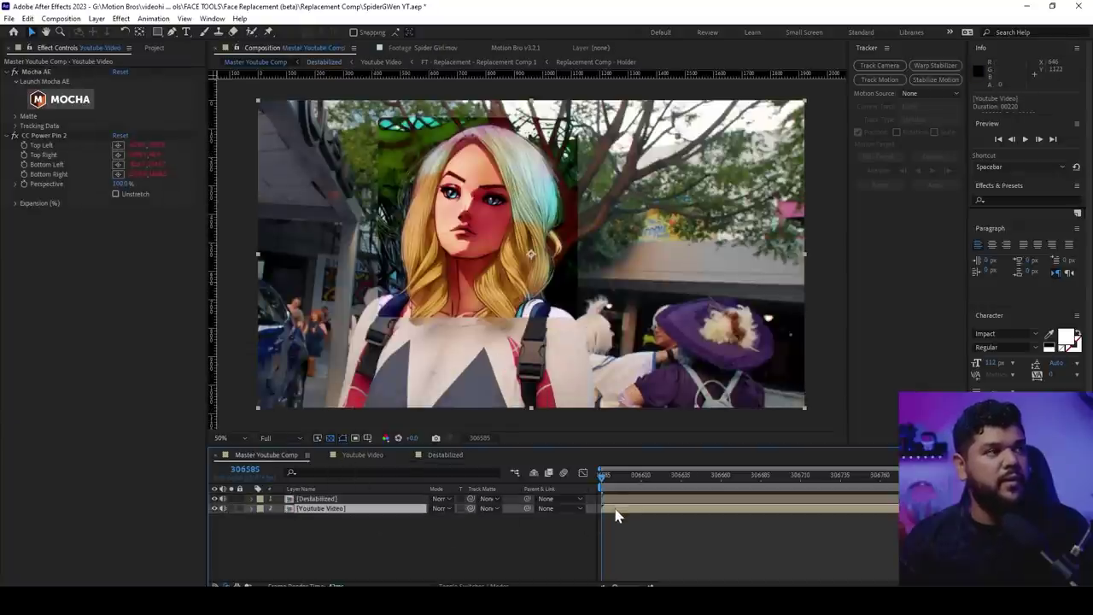
pyautogui.press(',')
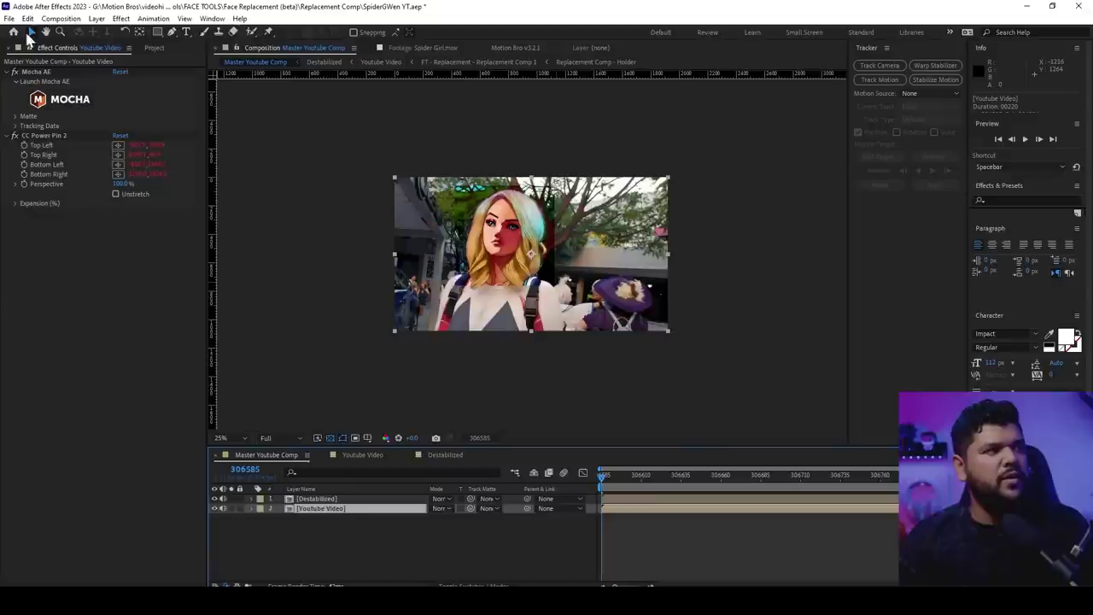
pyautogui.click(36, 73)
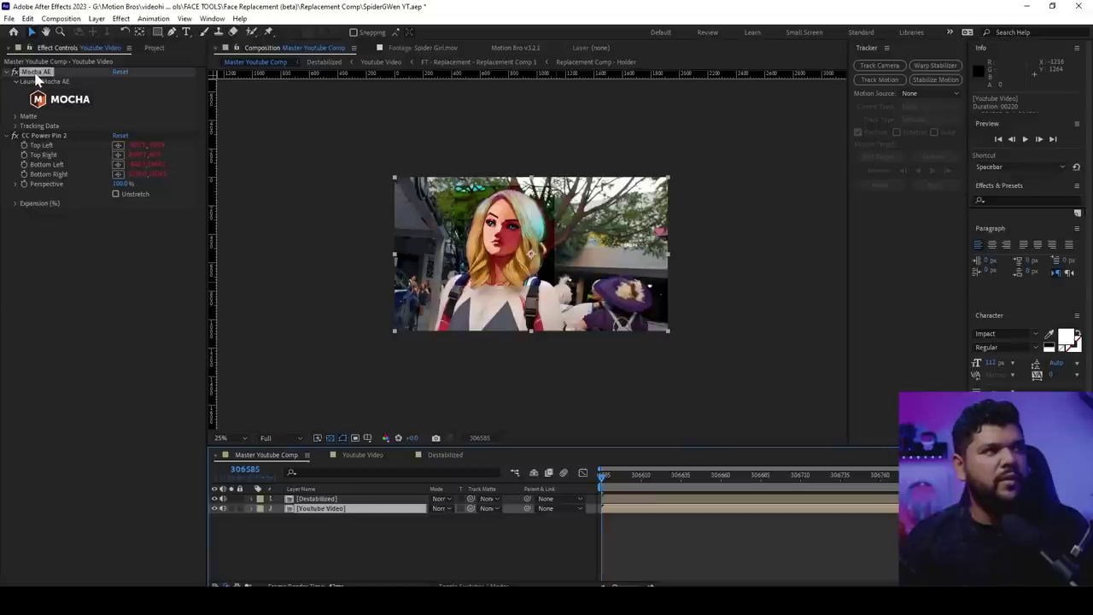
pyautogui.click(47, 137)
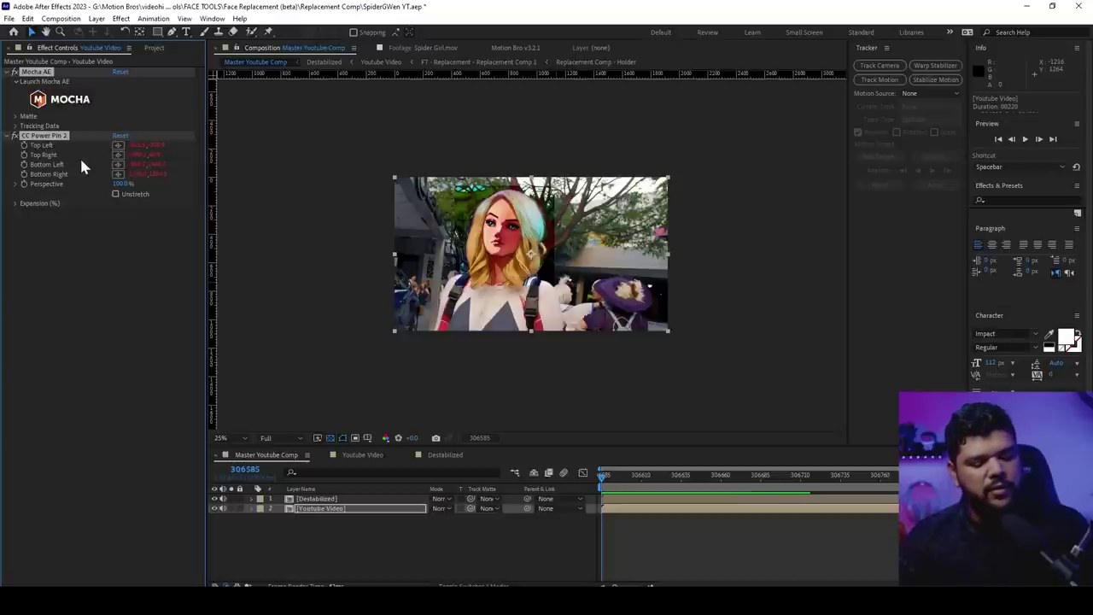
pyautogui.press('Delete')
# Paste Mocha AE and CC Power Pin 2 onto the Destabilized layer, and enable Unstretch on CC Power Pin 2
pyautogui.click(346, 499)
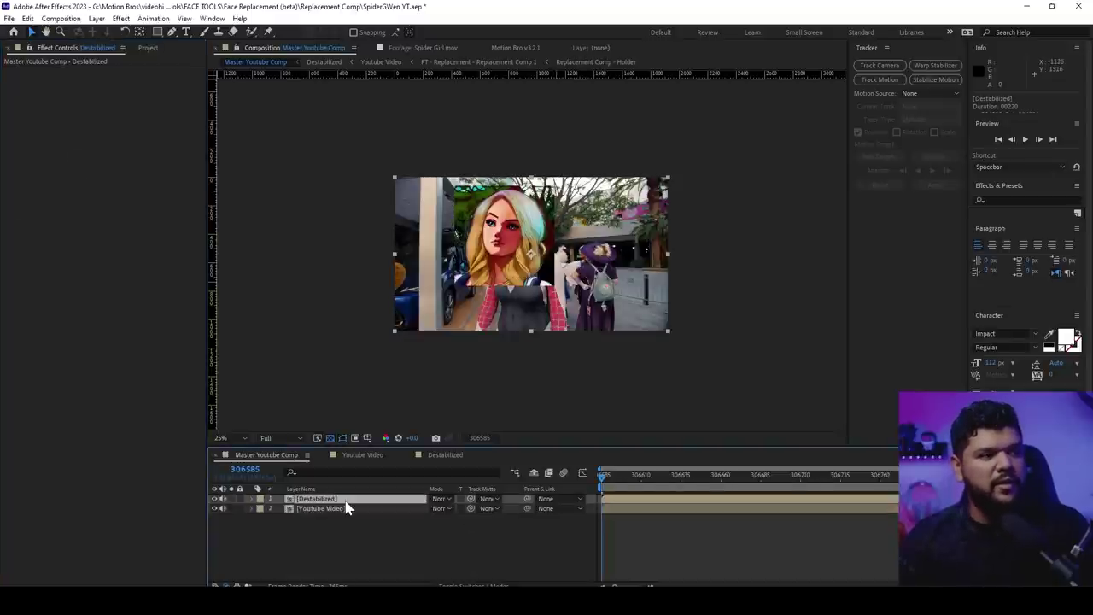
pyautogui.hotkey('ctrl', 'v')
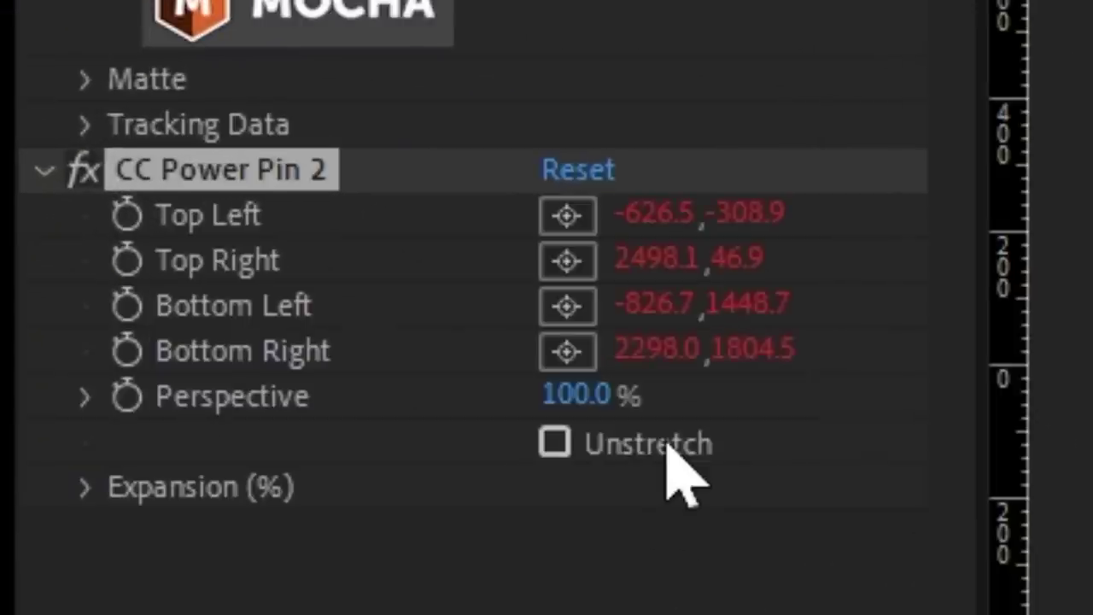
pyautogui.click(667, 444)
pyautogui.moveTo(661, 481); pyautogui.dragTo(596, 481)
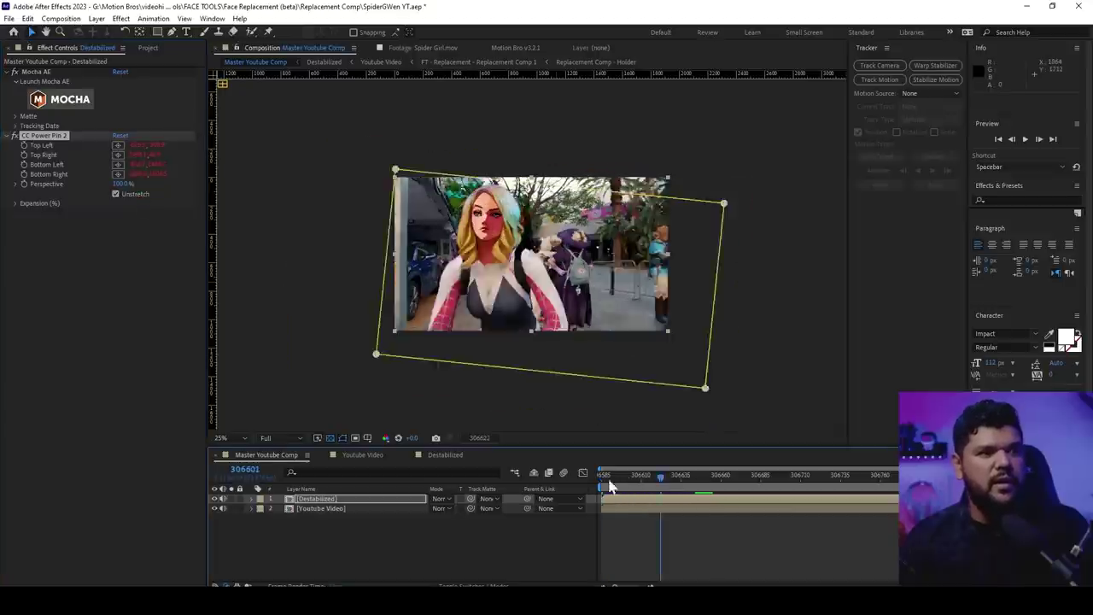
# Play back Master Youtube Comp to check how the destabilized Gwen face follows the original video
pyautogui.scroll(2, 520, 232)
pyautogui.scroll(-2, 537, 266)
pyautogui.scroll(2, 537, 266)
pyautogui.press('space')
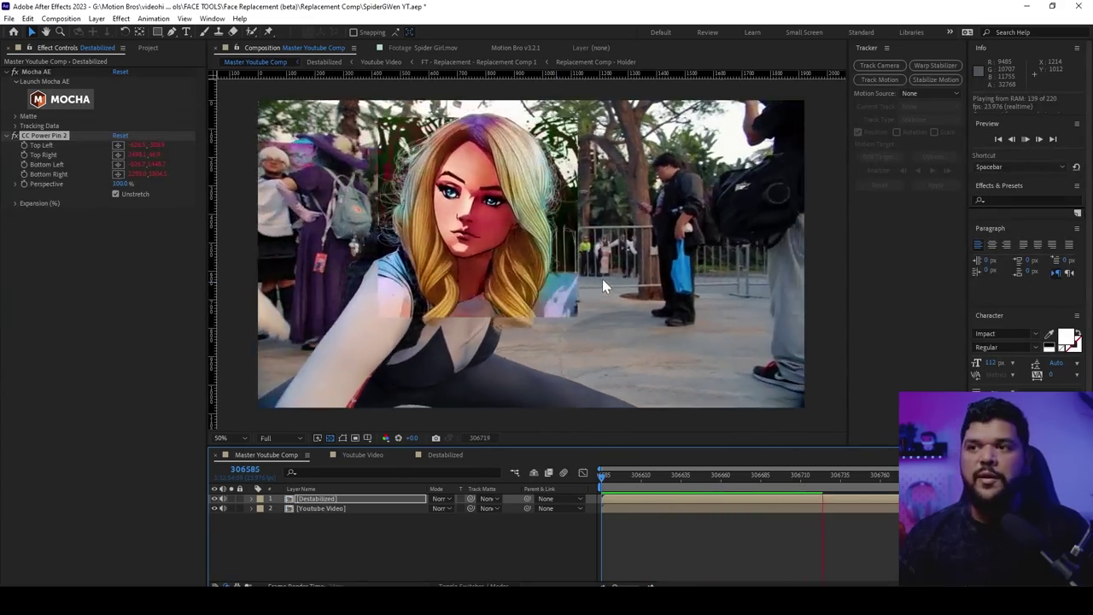
# Open the Destabilized composition and draw an elliptical mask around the face on the Gwen sequence layer
pyautogui.doubleClick(598, 282)
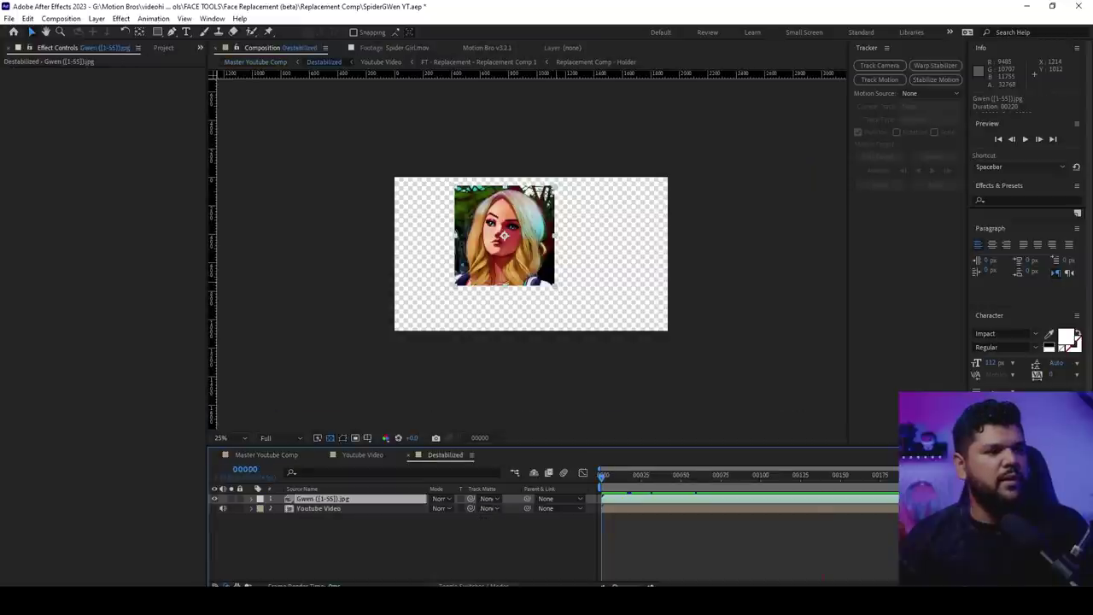
pyautogui.click(479, 585)
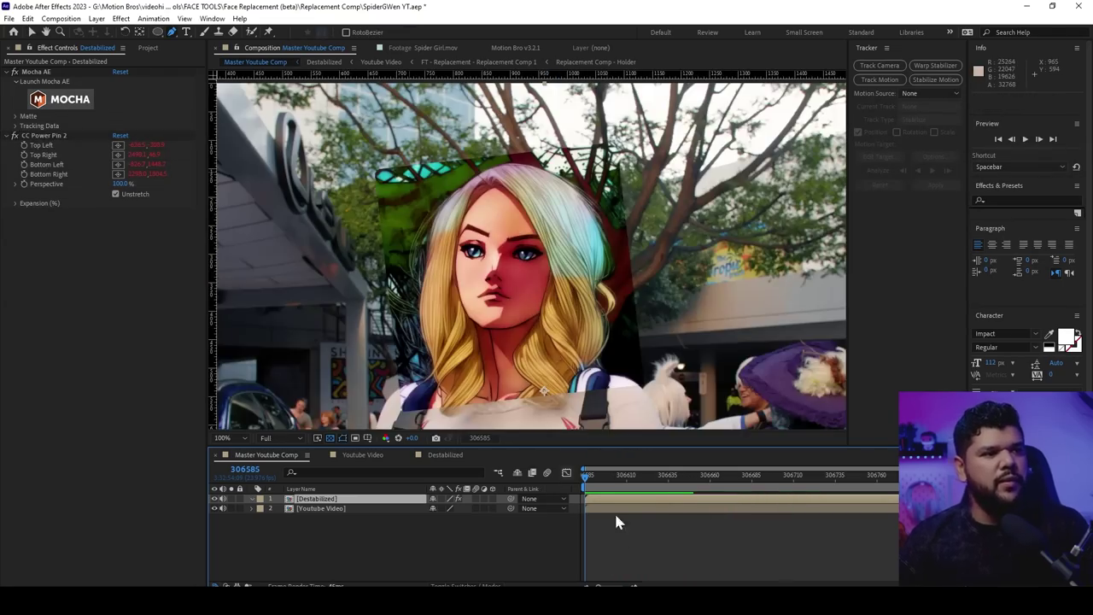
pyautogui.doubleClick(621, 504)
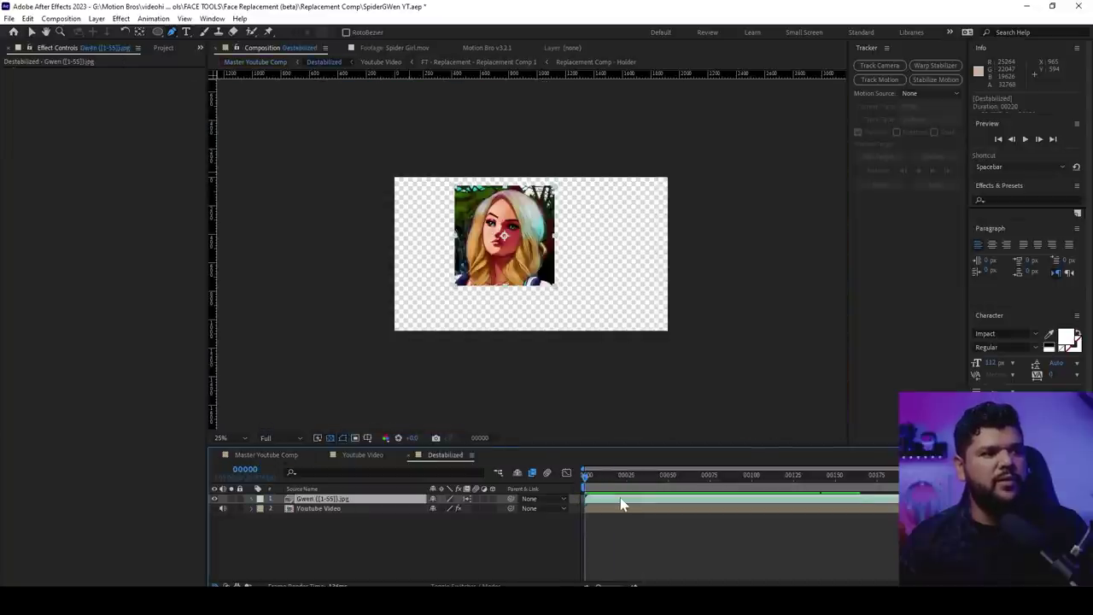
pyautogui.scroll(3, 493, 257)
pyautogui.moveTo(497, 254); pyautogui.dragTo(574, 354)
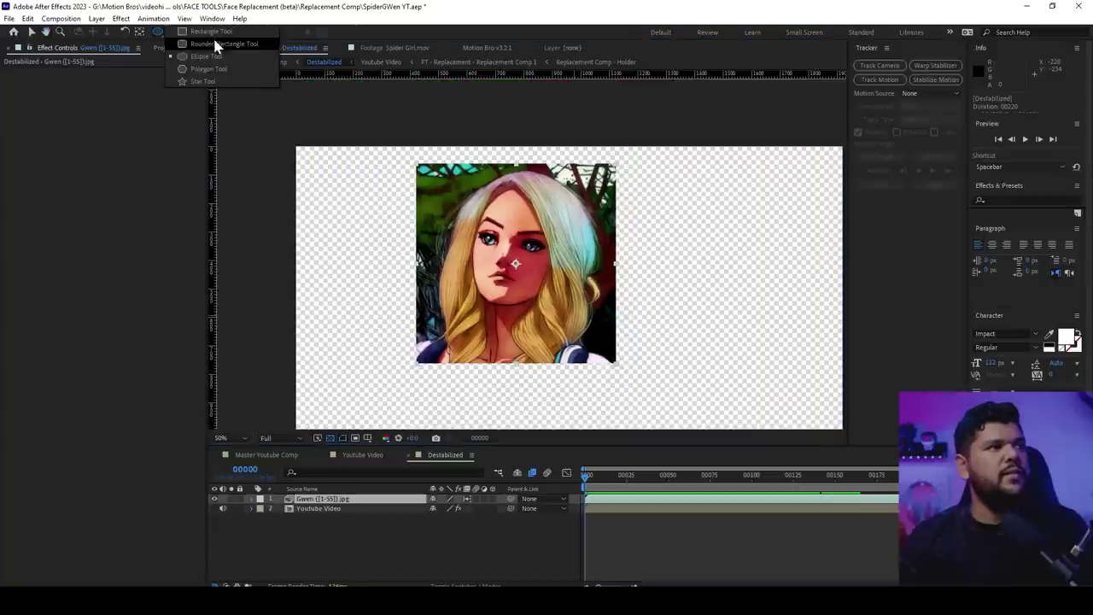
pyautogui.click(215, 54)
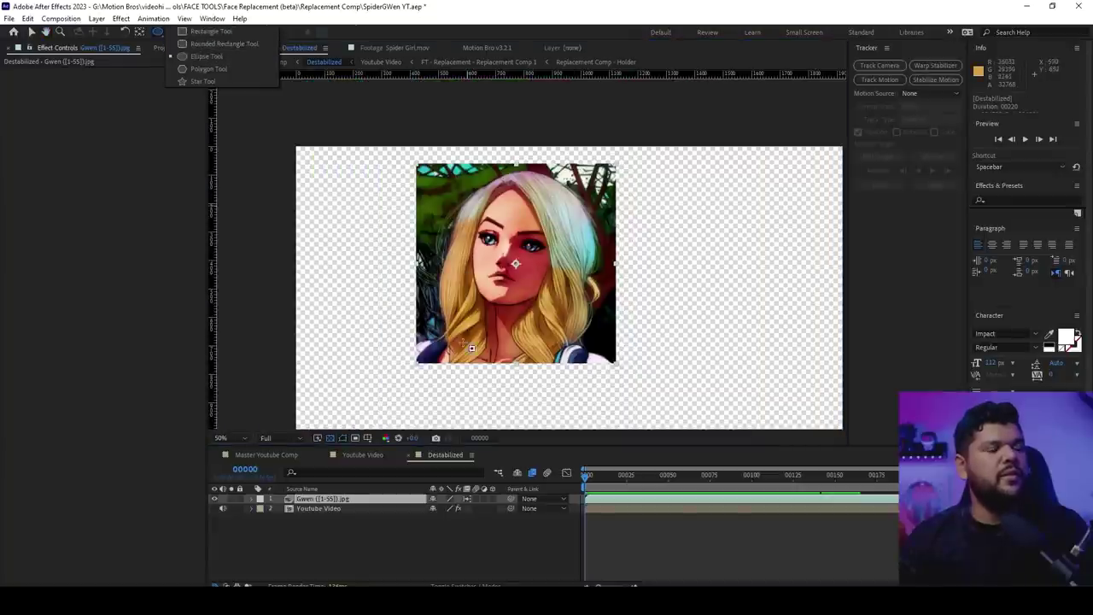
pyautogui.moveTo(434, 173)
pyautogui.mouseDown()
pyautogui.moveTo(563, 334)
pyautogui.moveTo(585, 328)
pyautogui.mouseUp()
# Feather Mask 1 on the Gwen layer by about 117 pixels and nudge the mask's path to fit the face
pyautogui.click(250, 499)
pyautogui.click(262, 509)
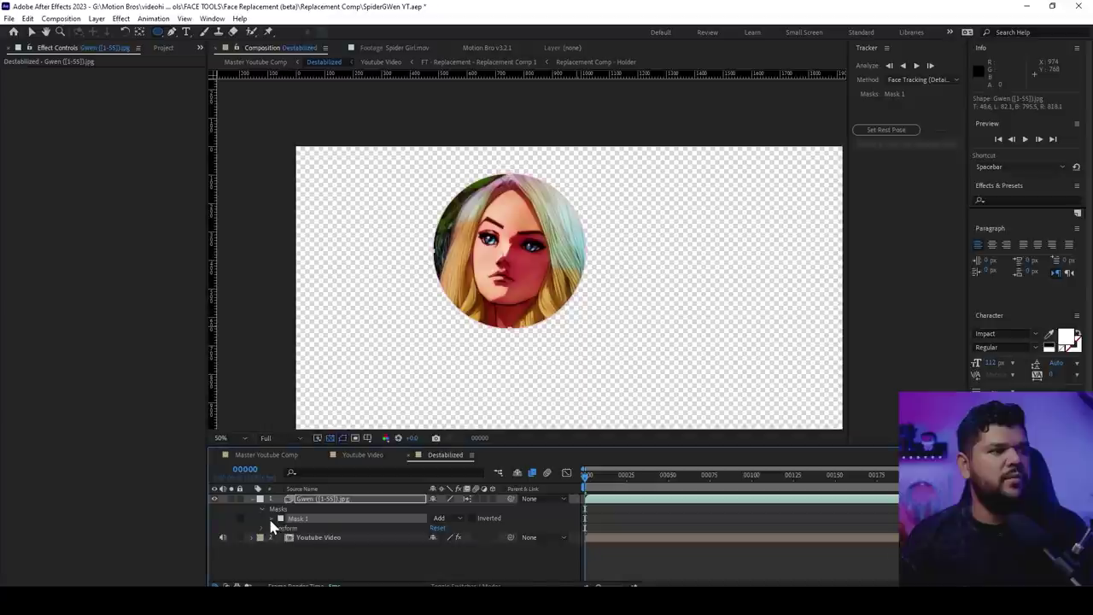
pyautogui.click(271, 518)
pyautogui.moveTo(443, 537); pyautogui.dragTo(505, 534)
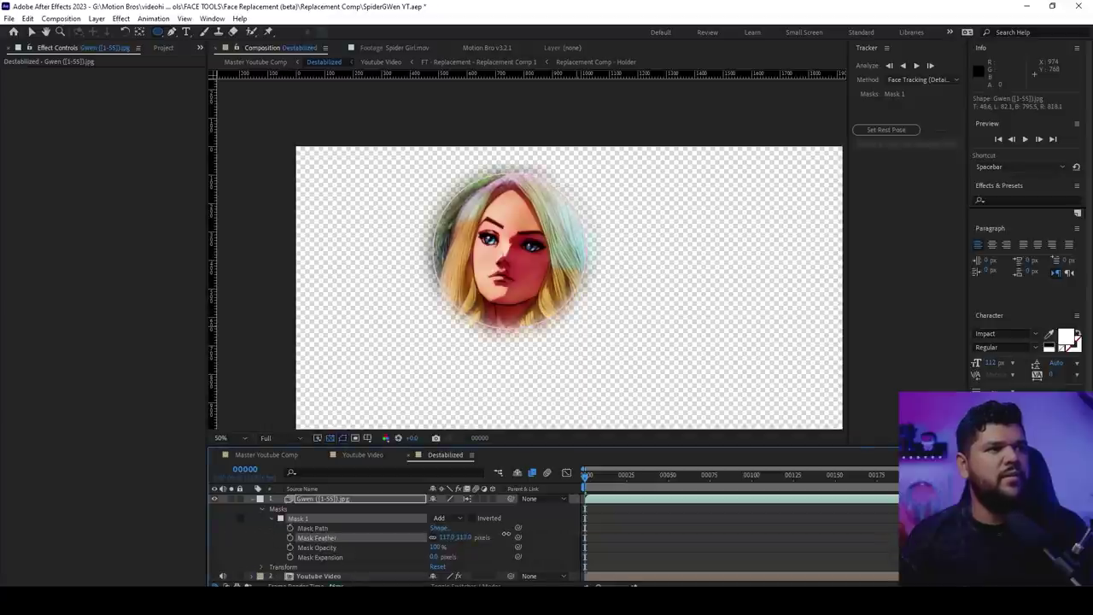
pyautogui.press('v')
pyautogui.moveTo(439, 254); pyautogui.dragTo(447, 267)
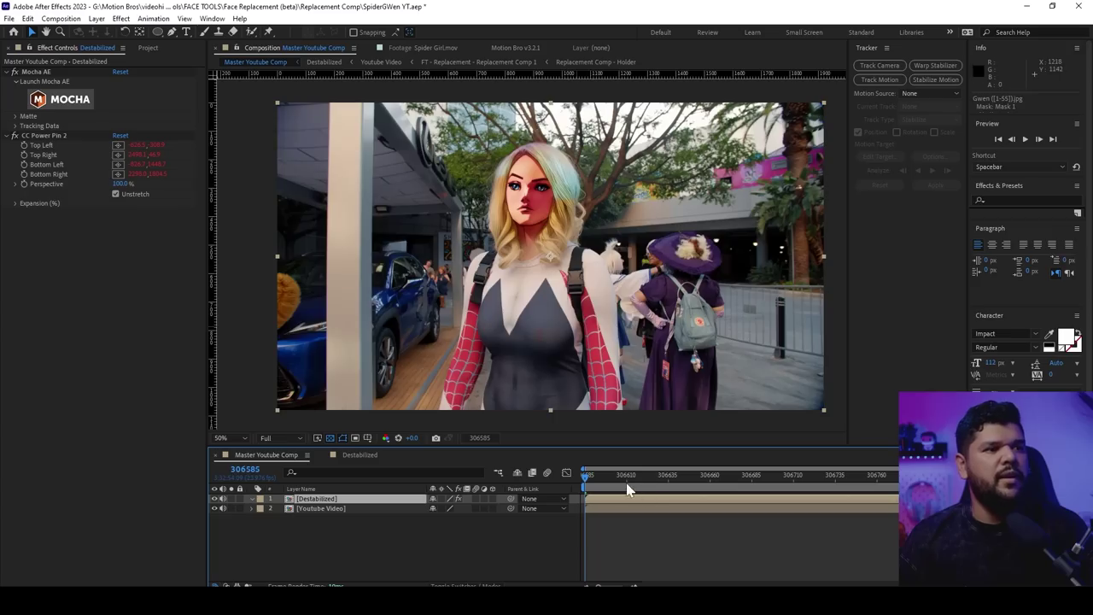
# Play back Master Youtube Comp to check how the feathered Gwen face blends into the original footage
pyautogui.moveTo(623, 480); pyautogui.dragTo(547, 478)
pyautogui.press('space')
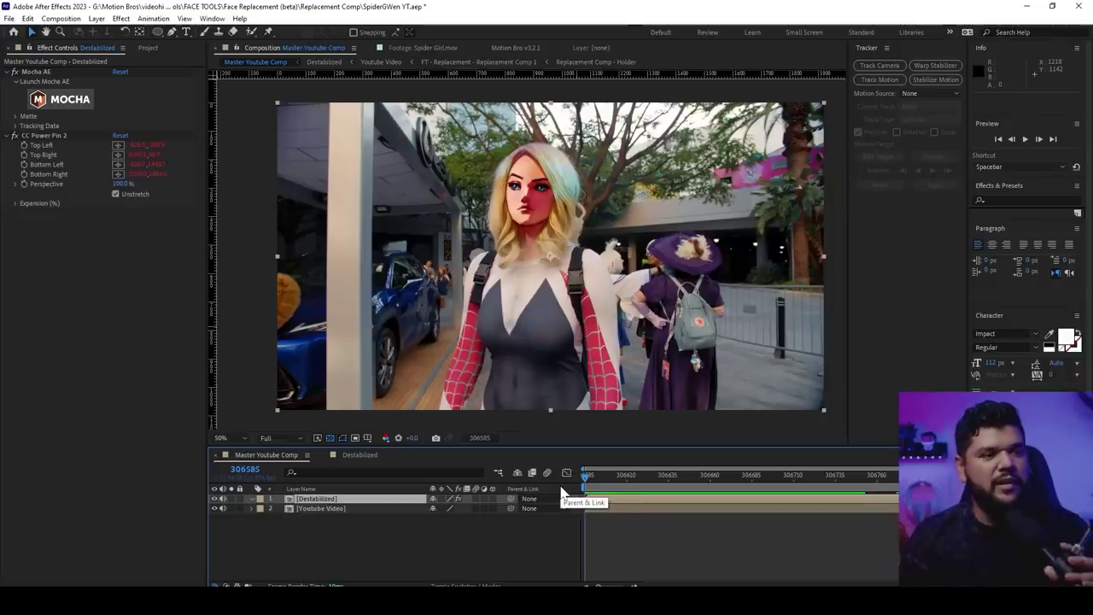
pyautogui.press('space')
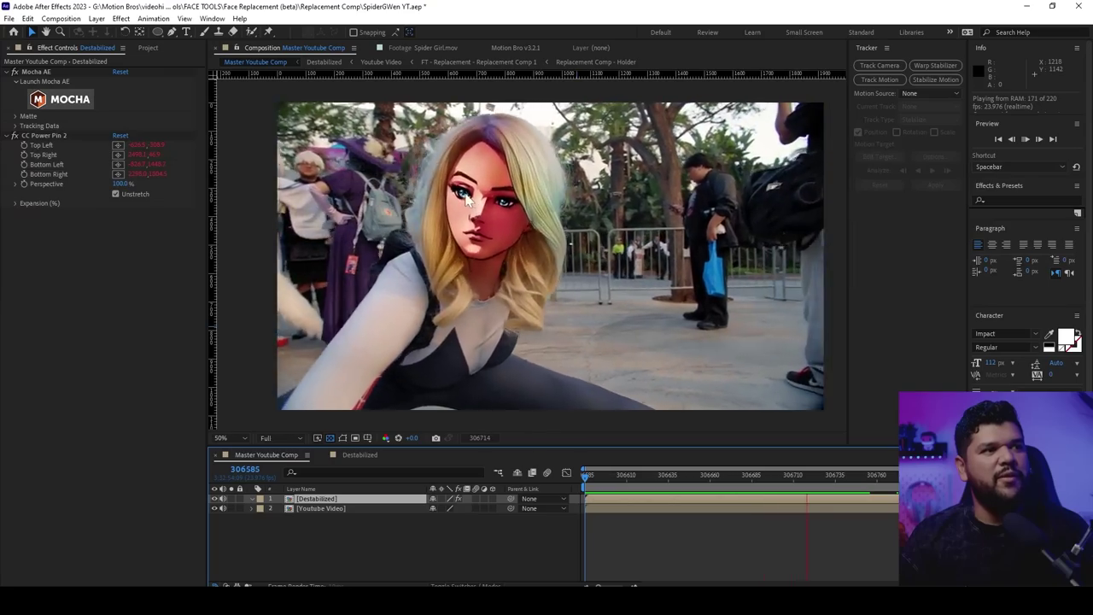
pyautogui.scroll(2, 501, 229)
pyautogui.moveTo(700, 498); pyautogui.dragTo(564, 492)
pyautogui.scroll(-1, 626, 342)
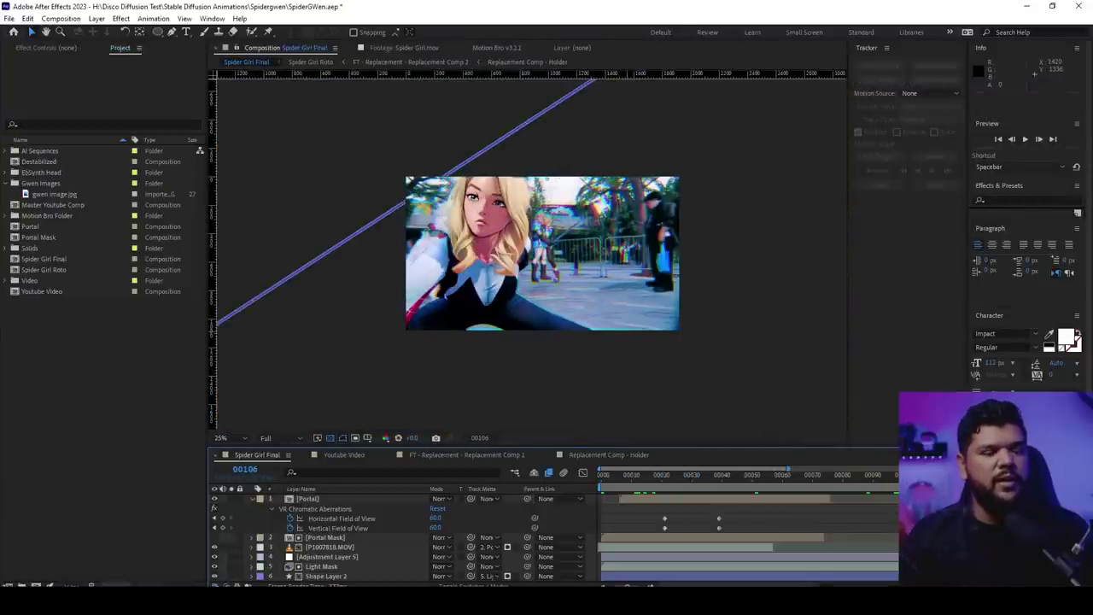
# Compare frame 160 of Spider Girl Final with the Gwen Face layer hidden and shown
pyautogui.moveTo(921, 478); pyautogui.dragTo(897, 492)
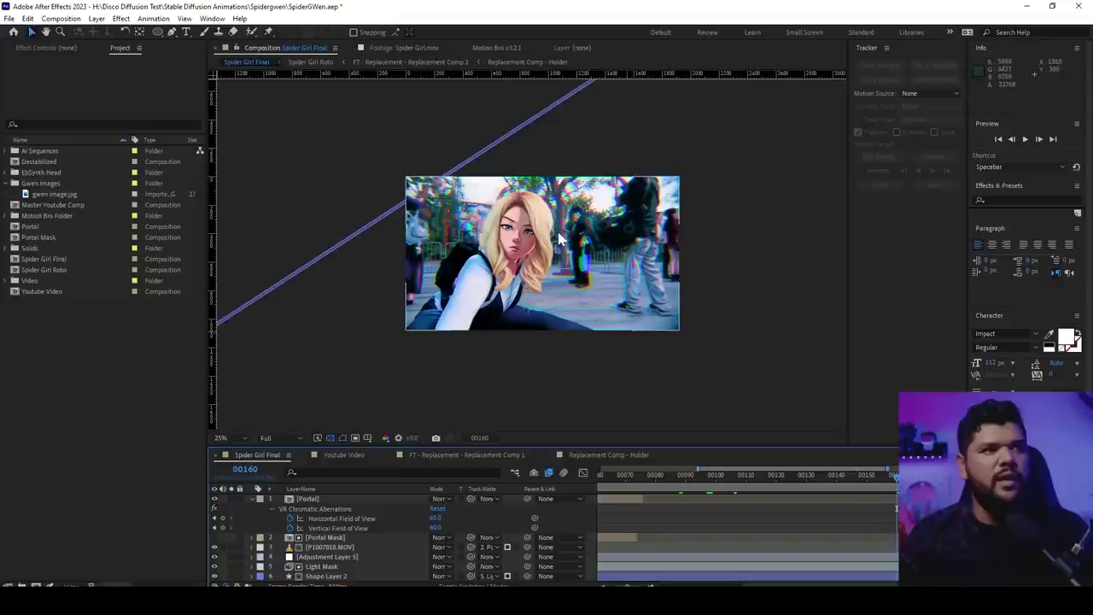
pyautogui.press('.')
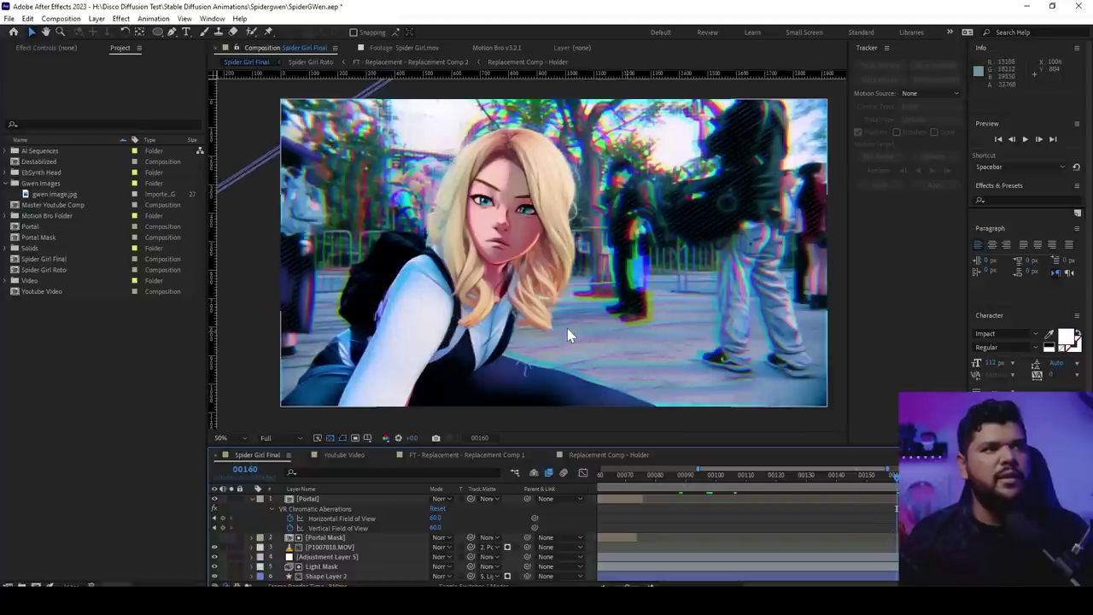
pyautogui.press(',')
pyautogui.scroll(-2, 860, 547)
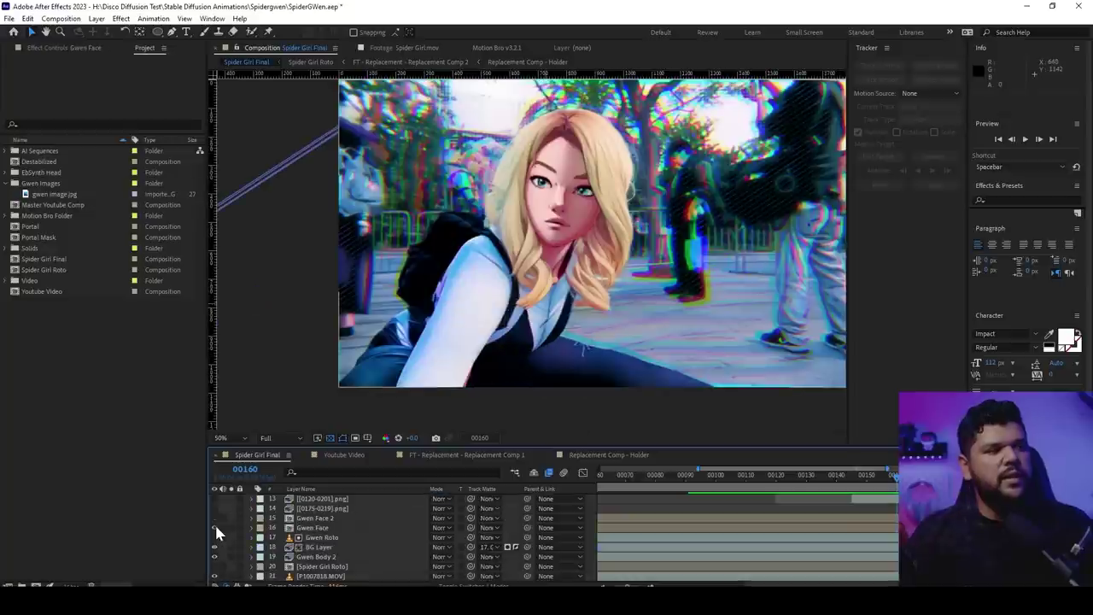
pyautogui.click(215, 527)
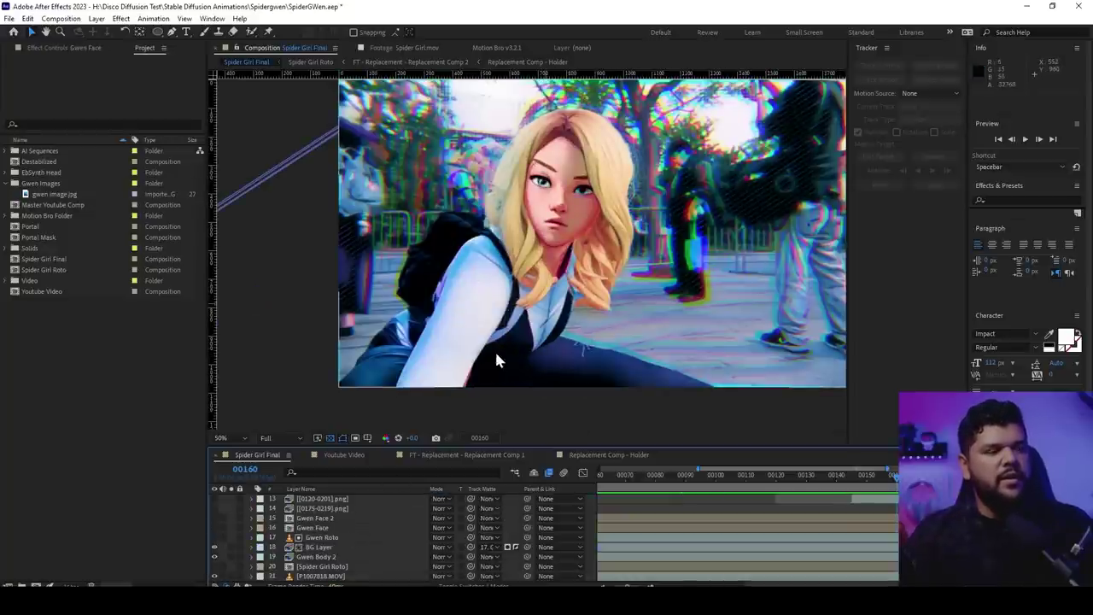
pyautogui.moveTo(555, 263); pyautogui.dragTo(551, 292)
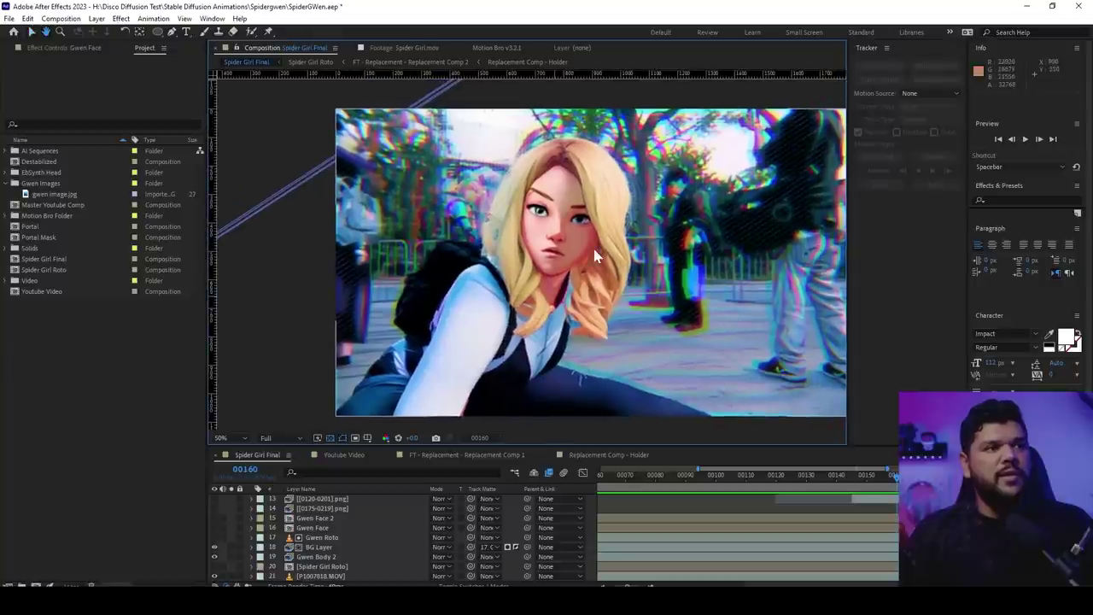
pyautogui.click(214, 528)
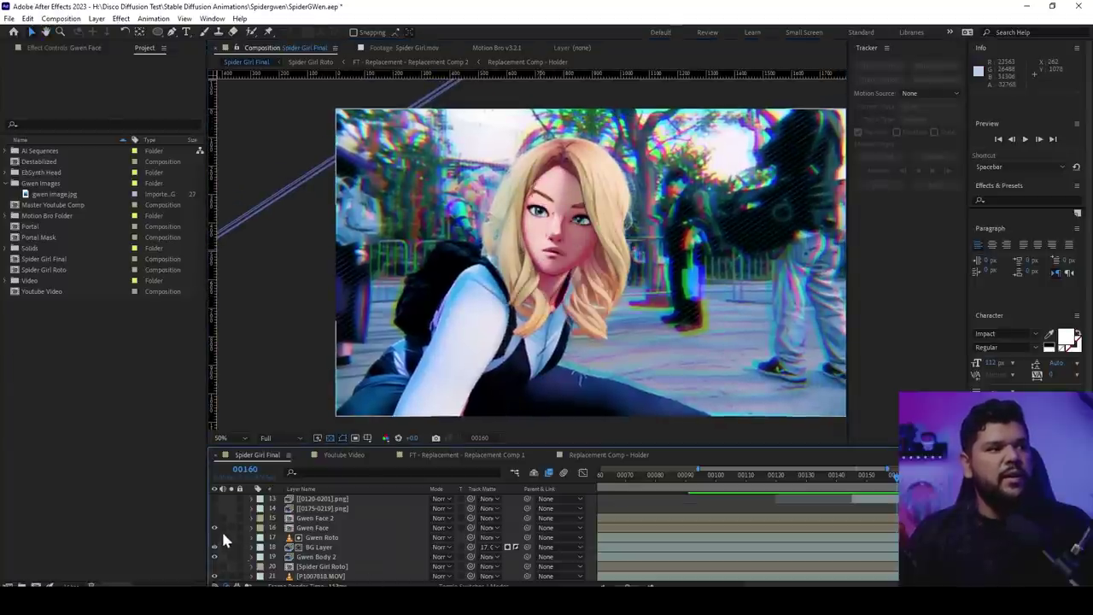
pyautogui.click(214, 527)
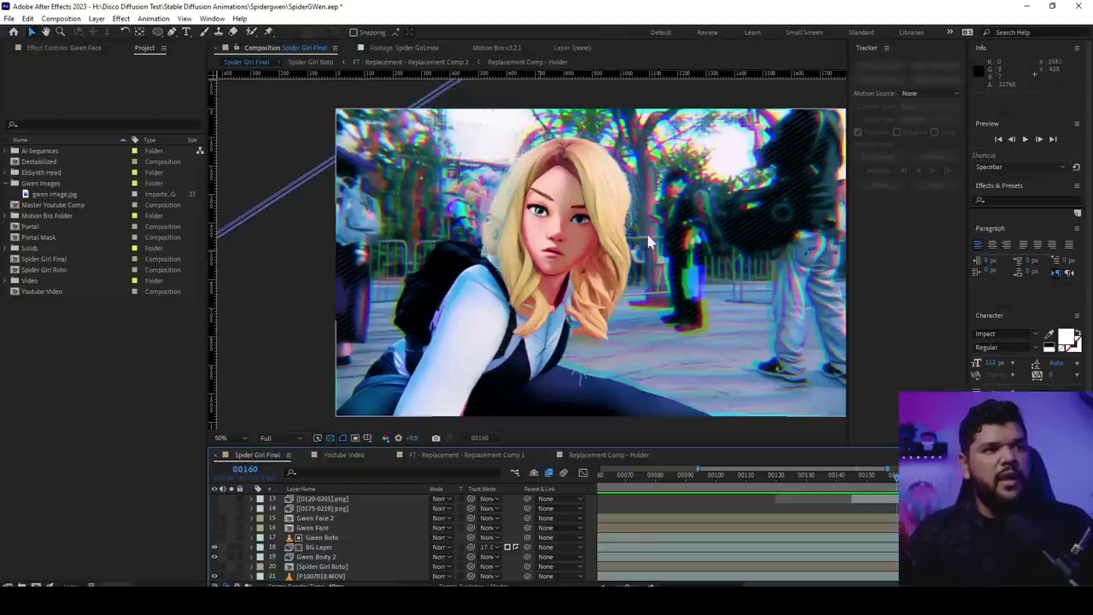
pyautogui.click(214, 527)
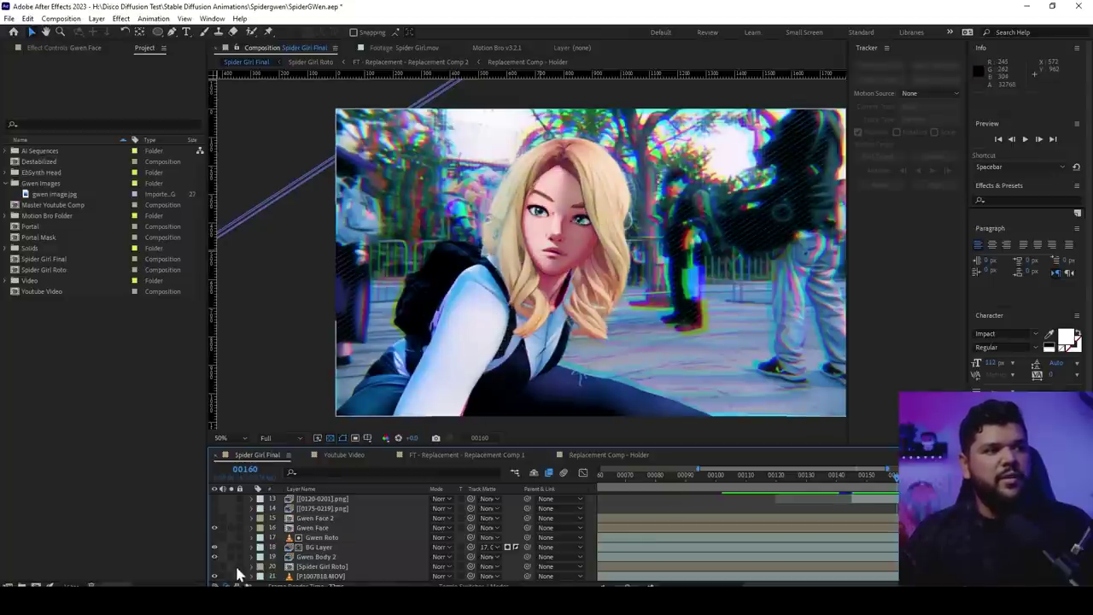
# Examine the Gwen Face and BG Layer, including the background's VR Chromatic Aberrations and Tint effects, and scrub back through the composition
pyautogui.click(320, 529)
pyautogui.scroll(-2, 691, 333)
pyautogui.scroll(2, 700, 323)
pyautogui.scroll(1, 482, 281)
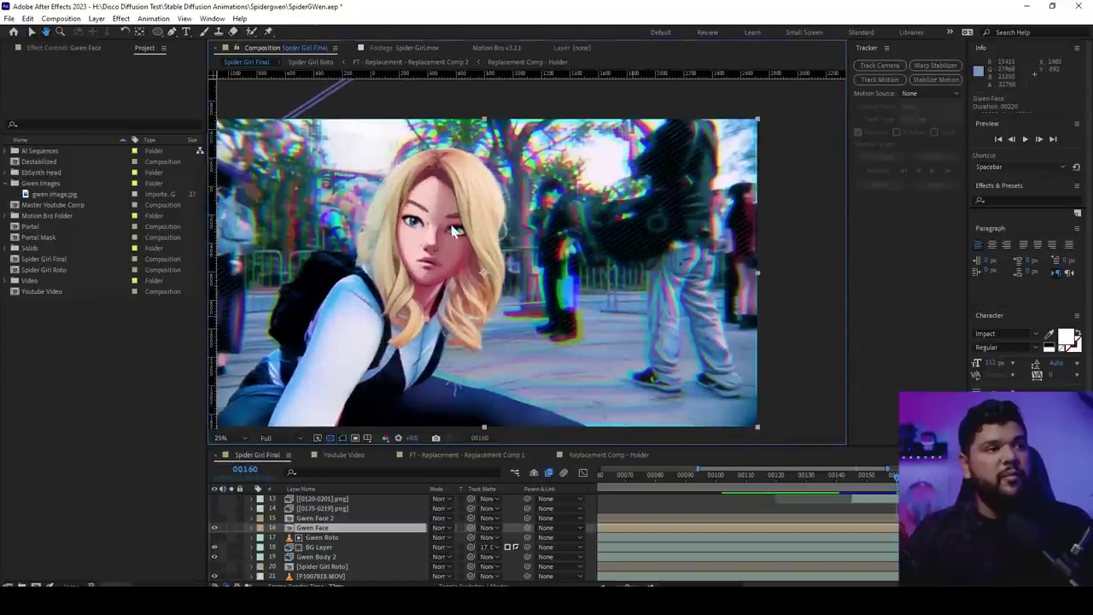
pyautogui.scroll(-2, 470, 264)
pyautogui.scroll(1, 463, 256)
pyautogui.click(418, 236)
pyautogui.moveTo(340, 206); pyautogui.dragTo(384, 214)
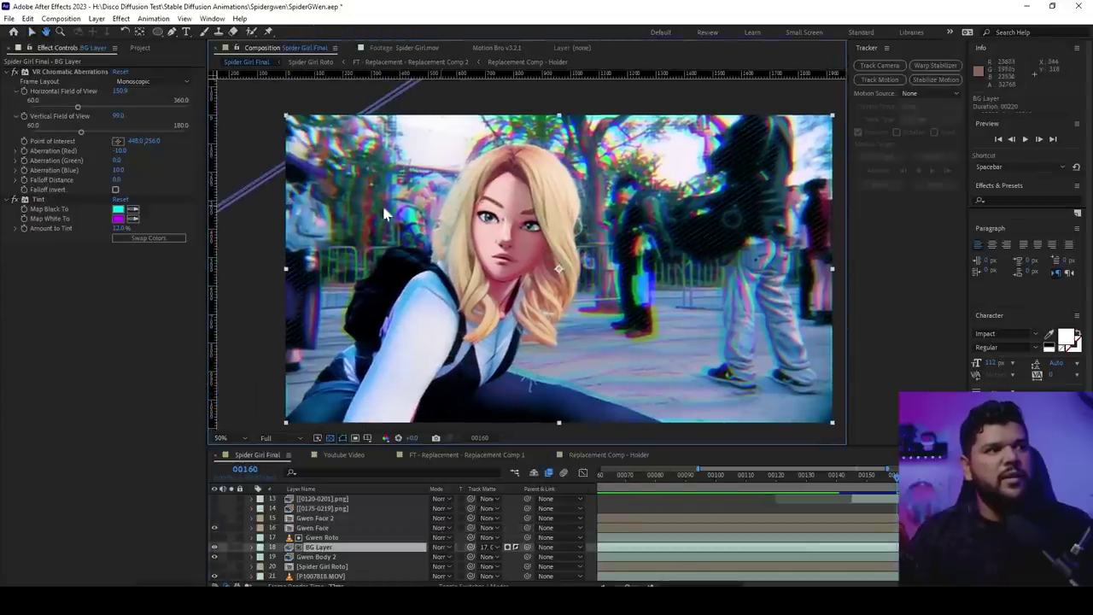
pyautogui.scroll(1, 769, 312)
pyautogui.scroll(-3, 533, 254)
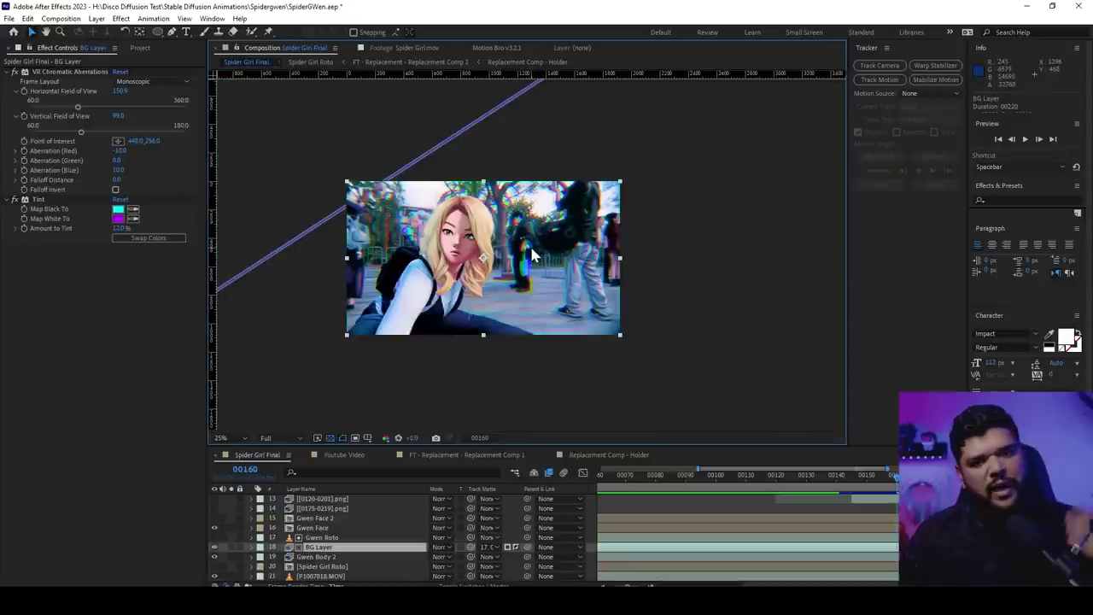
pyautogui.scroll(2, 541, 298)
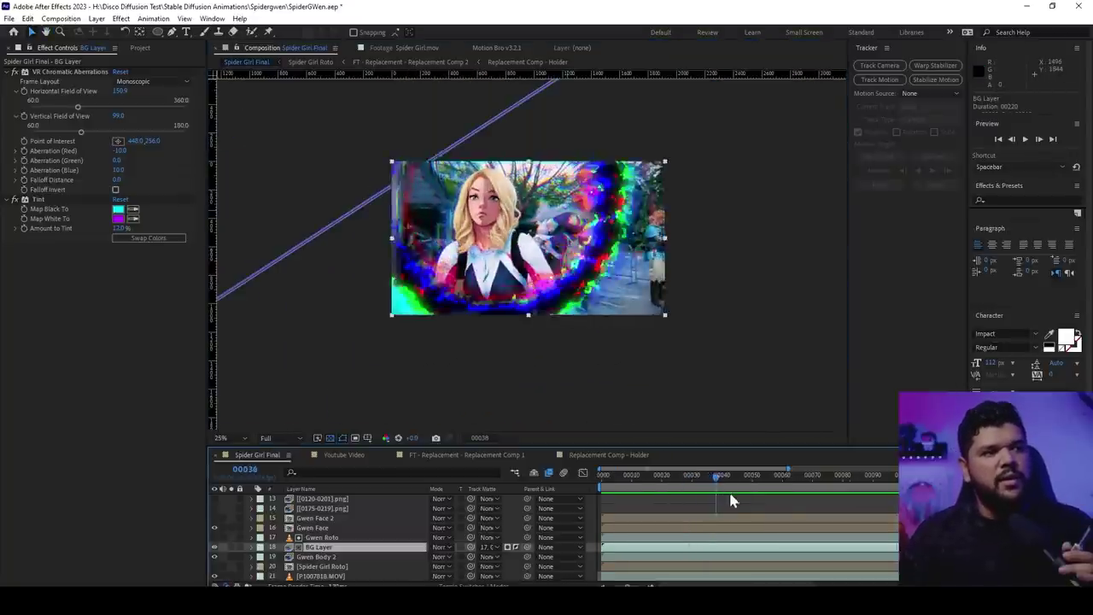
pyautogui.moveTo(728, 491); pyautogui.dragTo(561, 521)
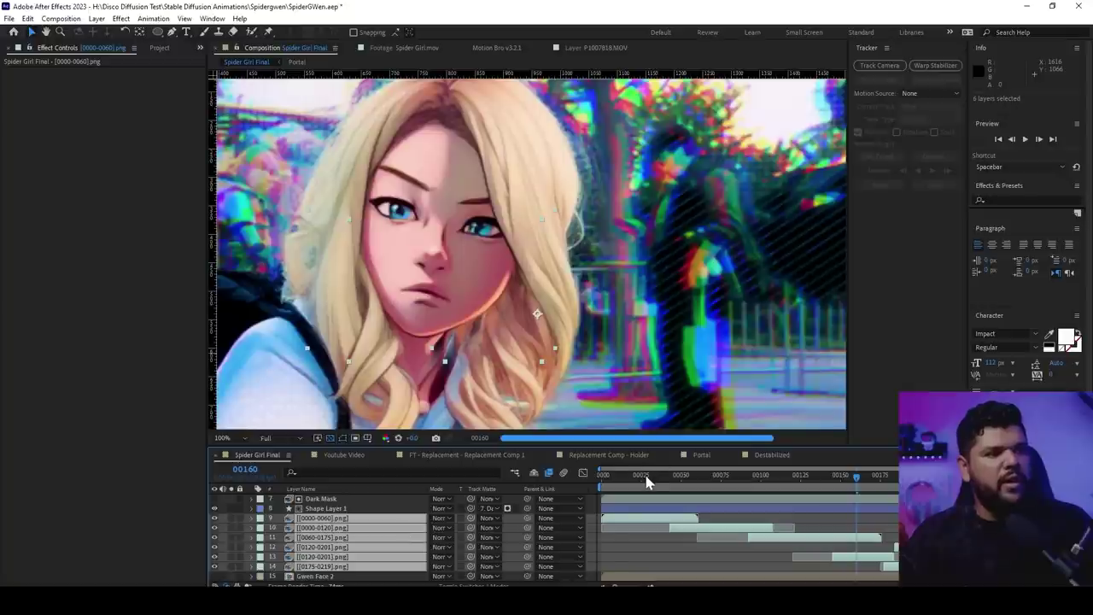
# Play and scrub through Spider Girl Final to examine how the overlapping PNG face sequences cover the shot
pyautogui.moveTo(646, 482); pyautogui.dragTo(619, 490)
pyautogui.click(645, 535)
pyautogui.press('space')
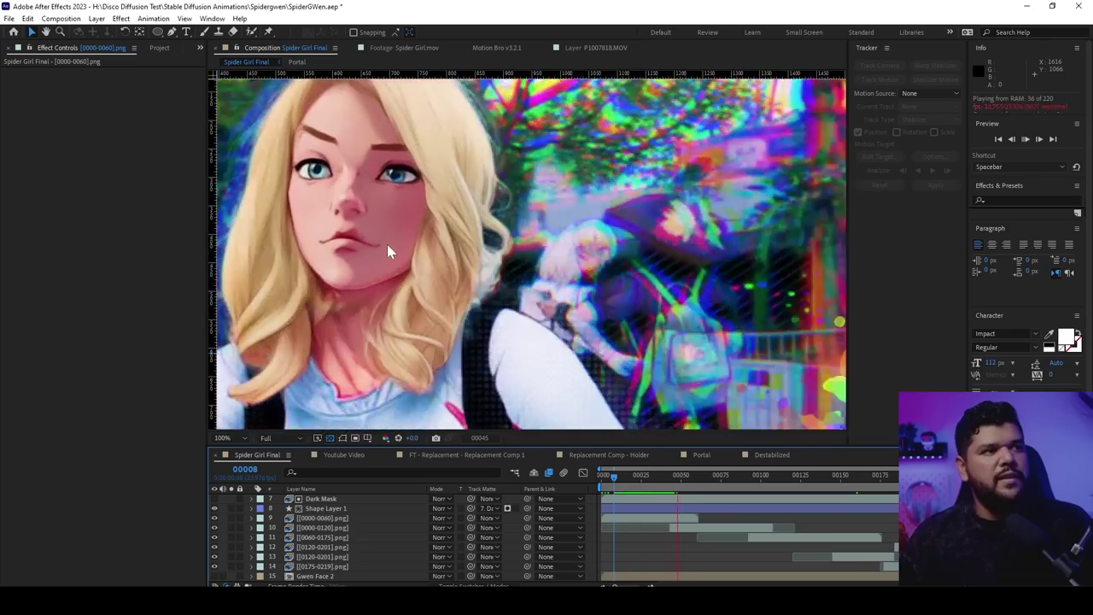
pyautogui.moveTo(760, 494); pyautogui.dragTo(805, 500)
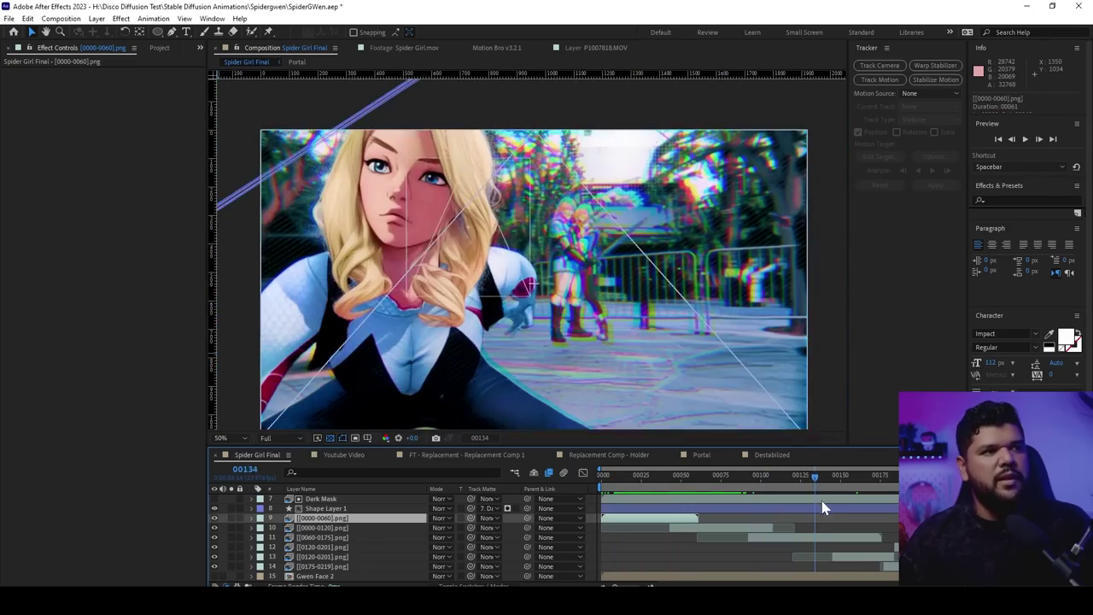
pyautogui.click(708, 530)
pyautogui.click(778, 538)
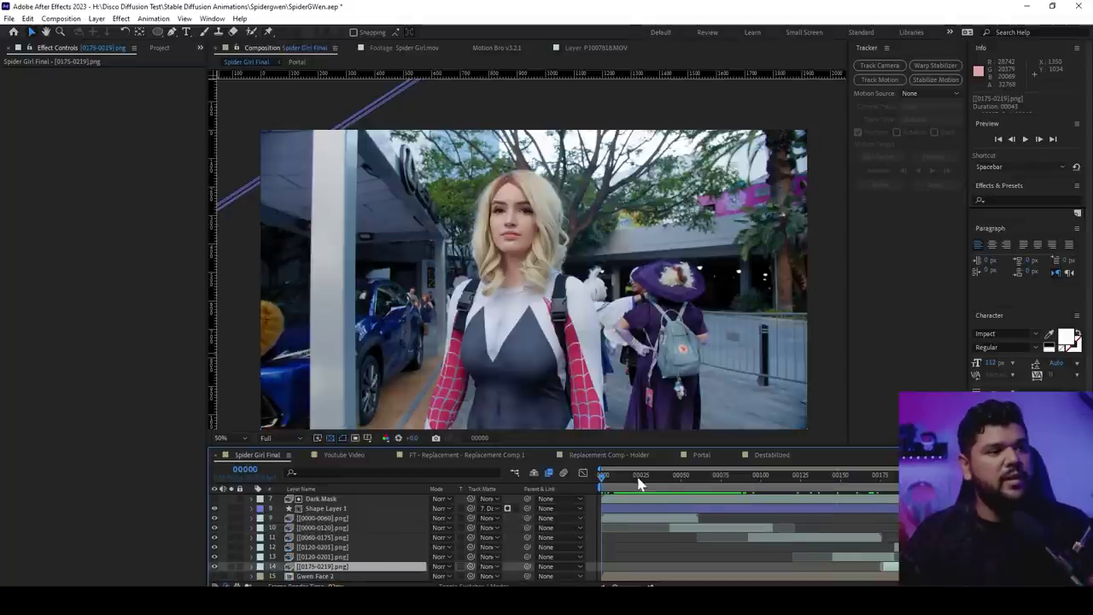
pyautogui.moveTo(646, 486); pyautogui.dragTo(803, 495)
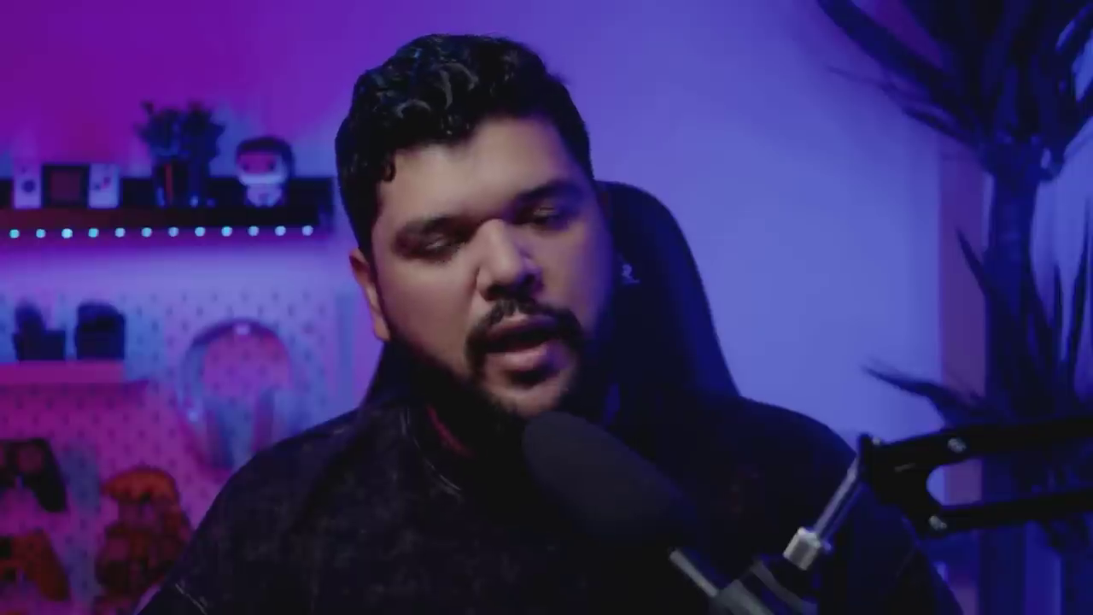